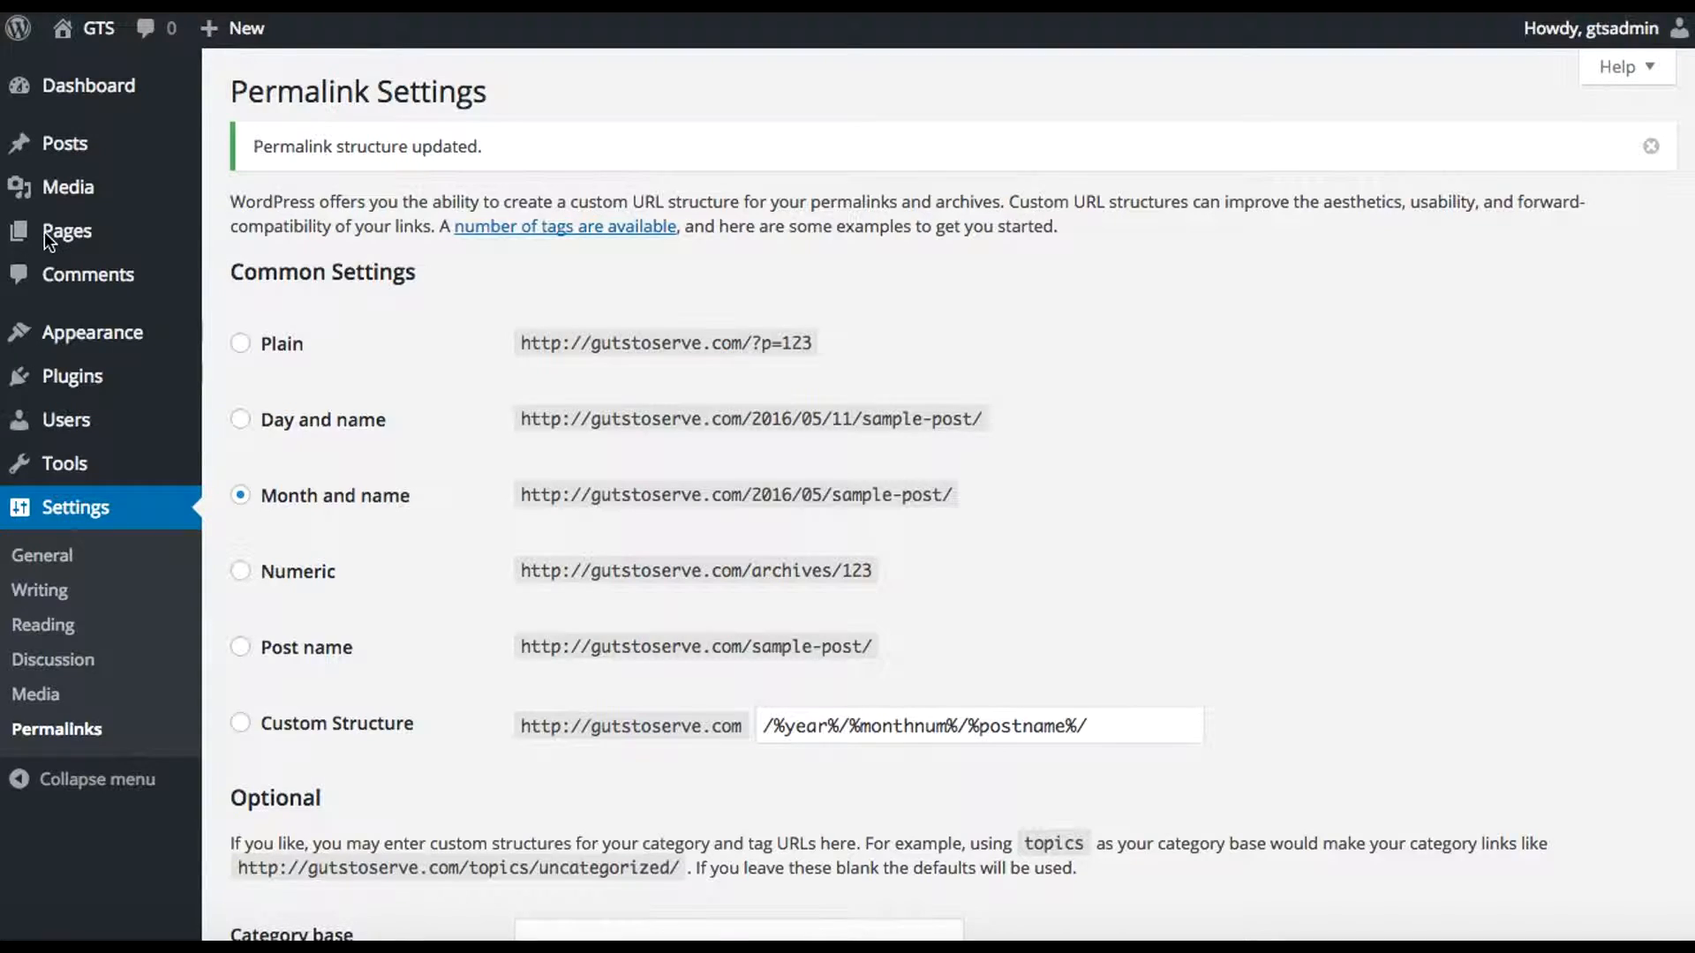
# Move the published Sample Page to the trash from the list of all pages
pyautogui.moveTo(62, 234)
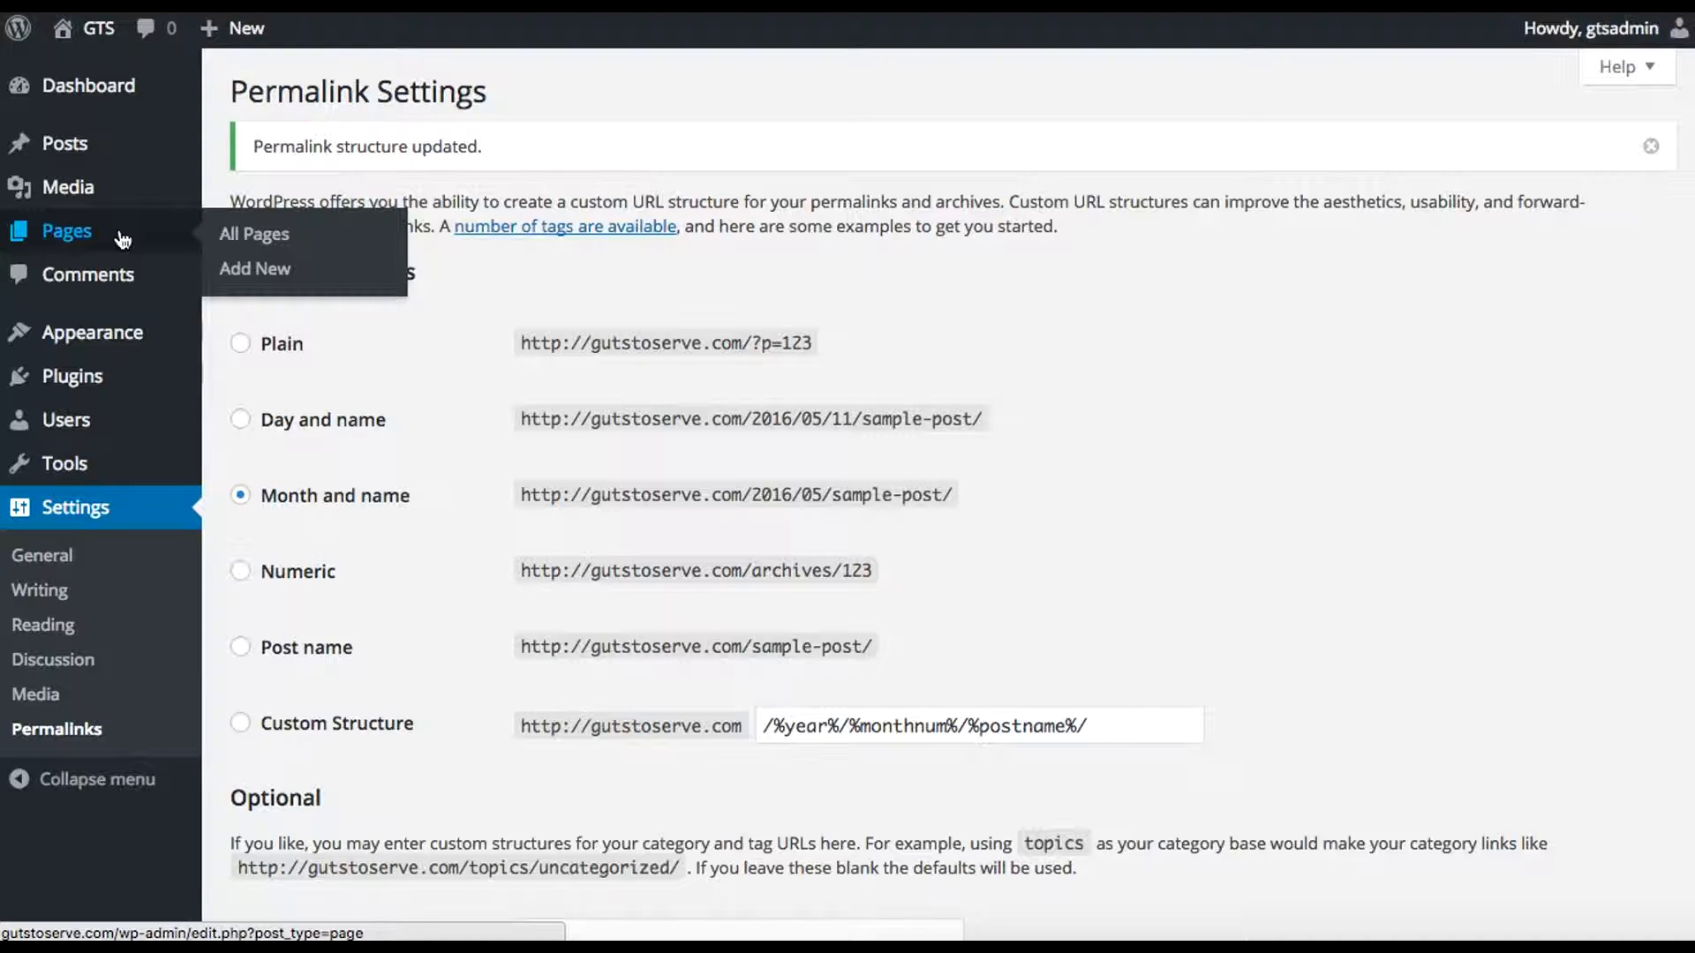
pyautogui.click(277, 239)
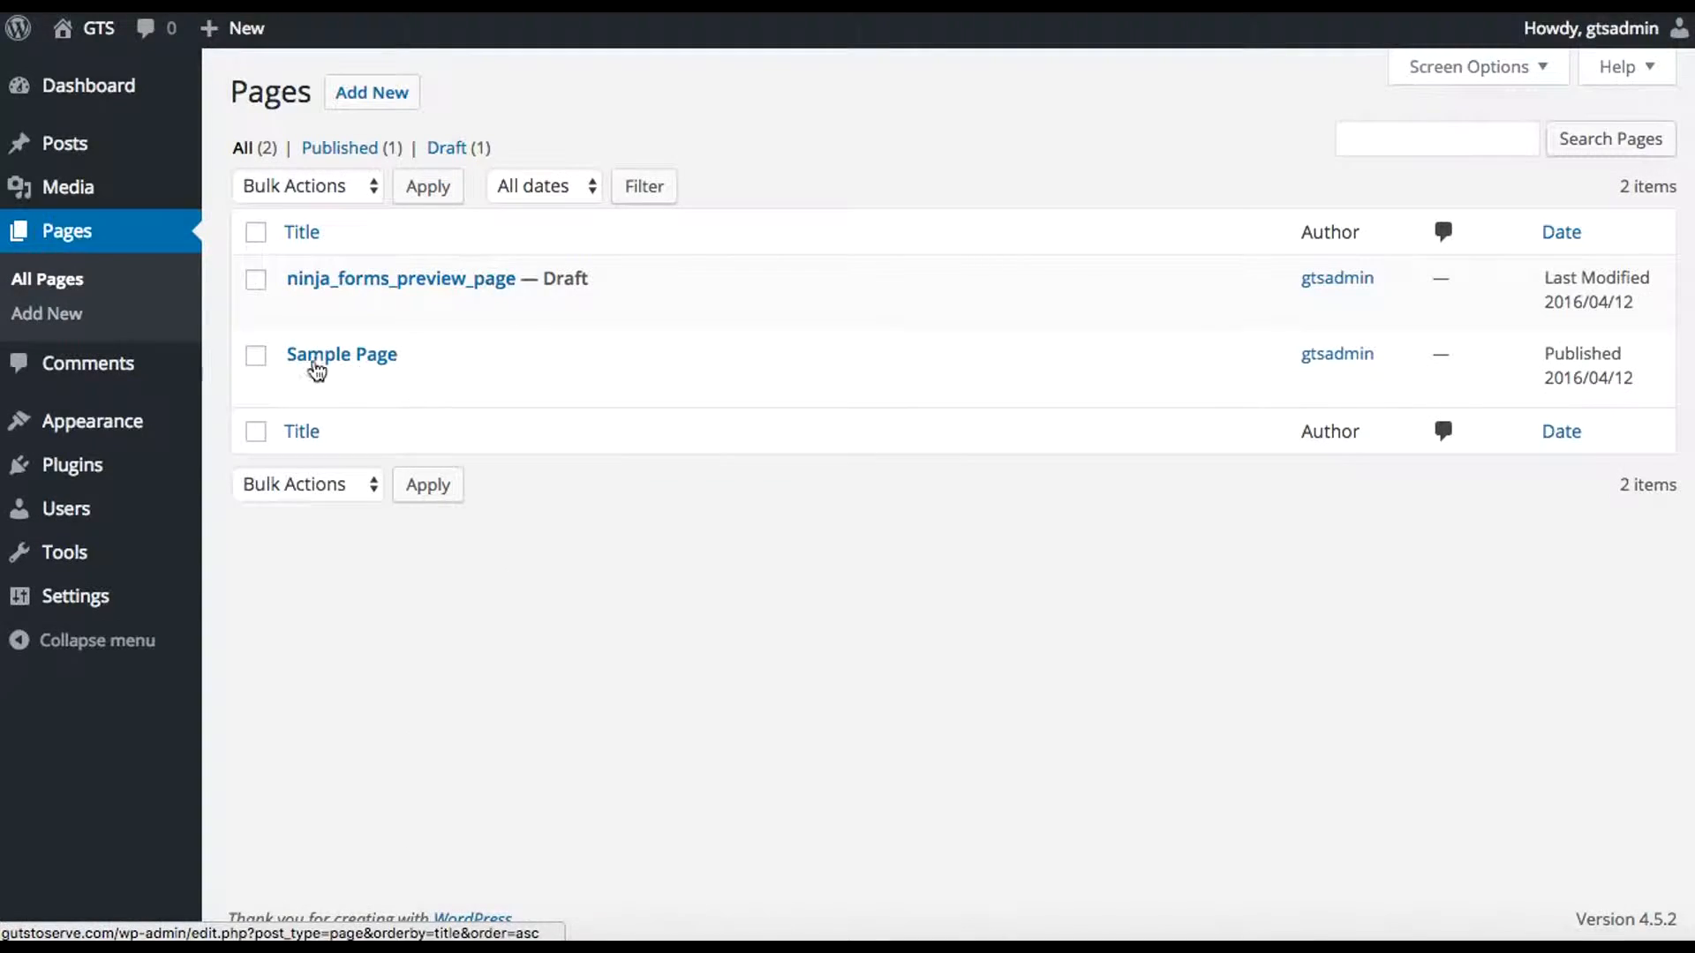
pyautogui.click(256, 362)
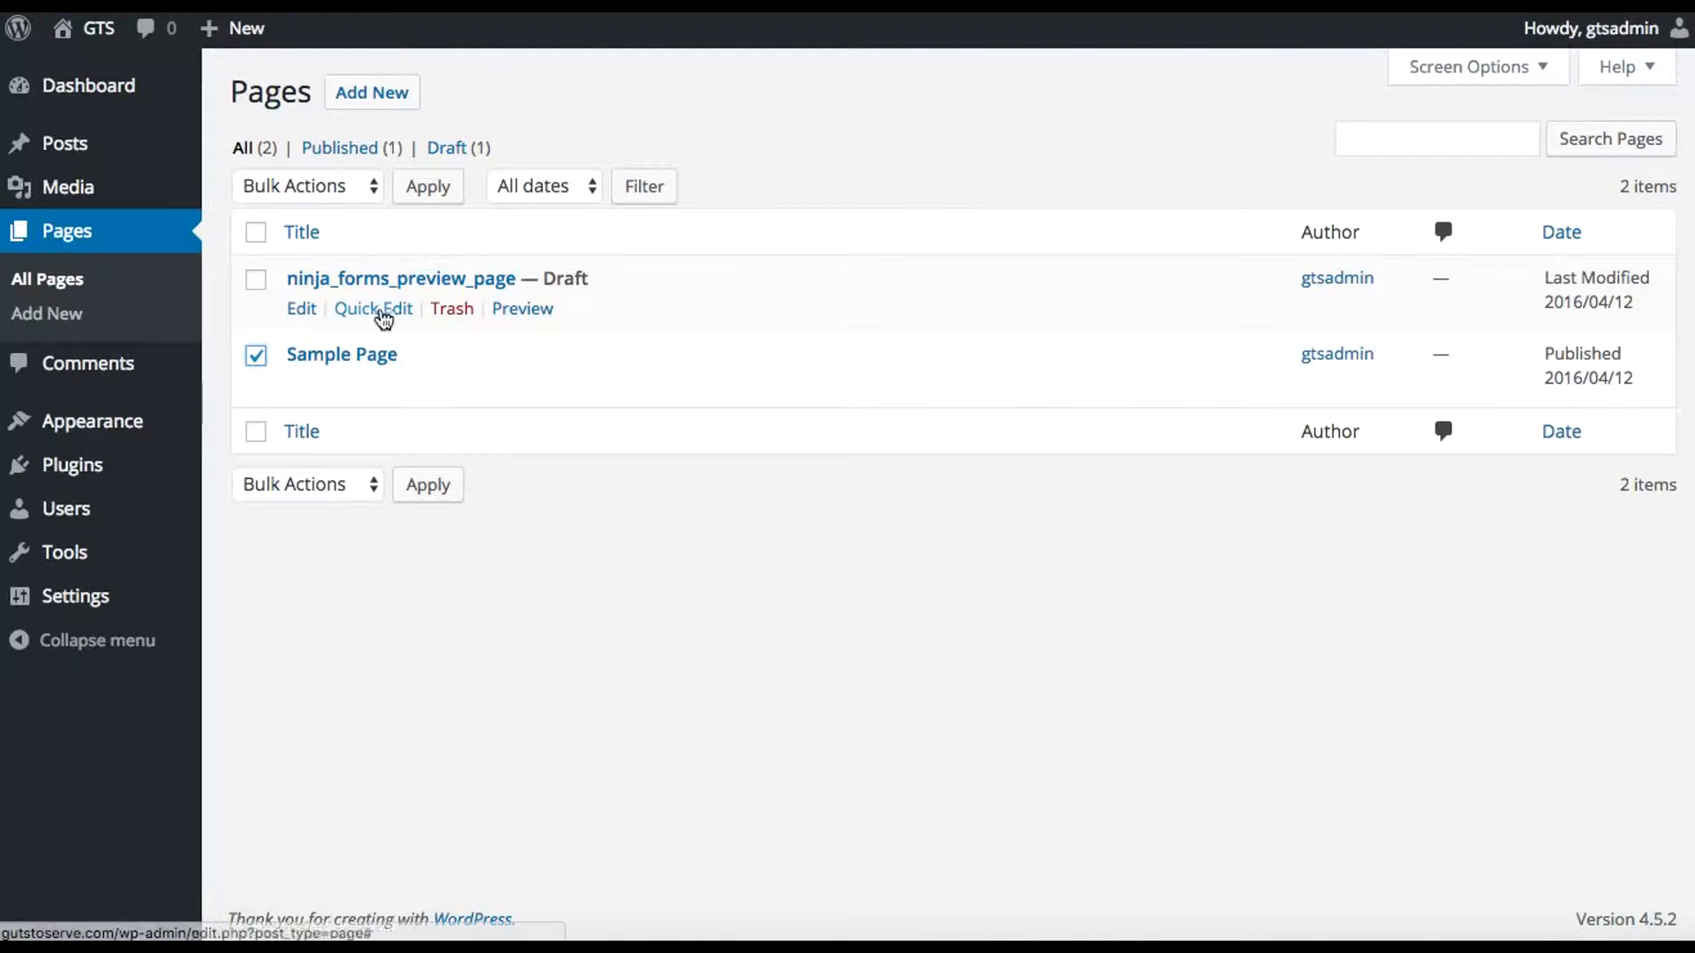
pyautogui.click(455, 388)
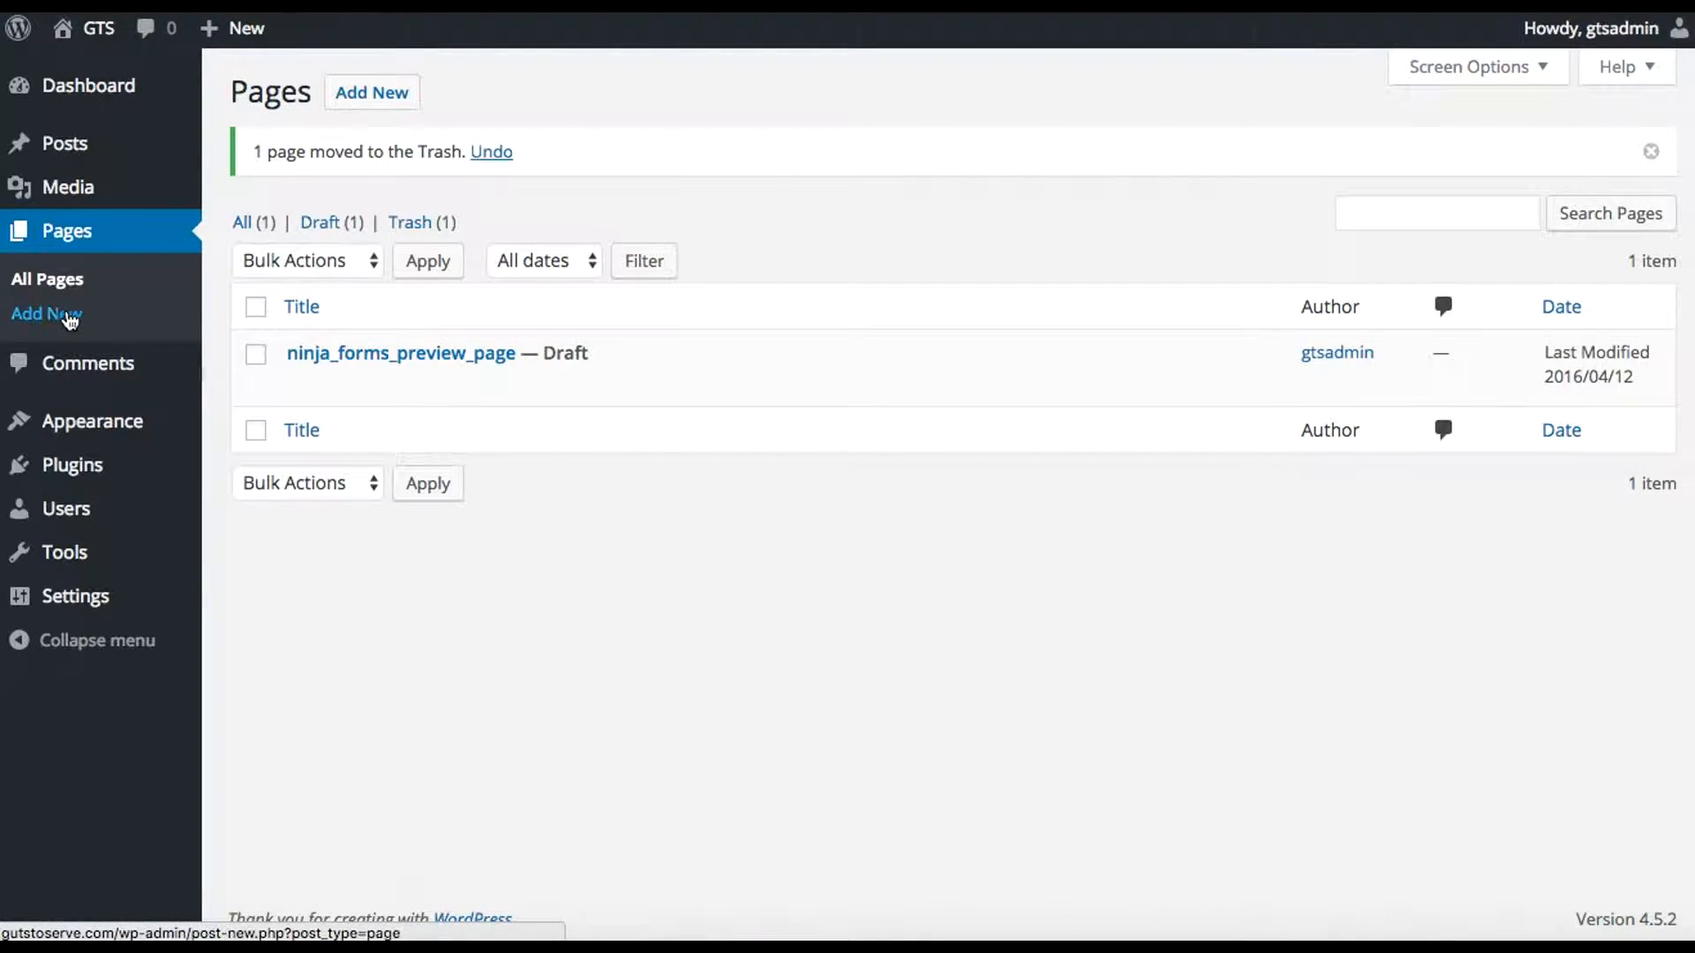
# Add a new page titled "Home" with the body text "Welcome to GTS Website"
pyautogui.click(56, 319)
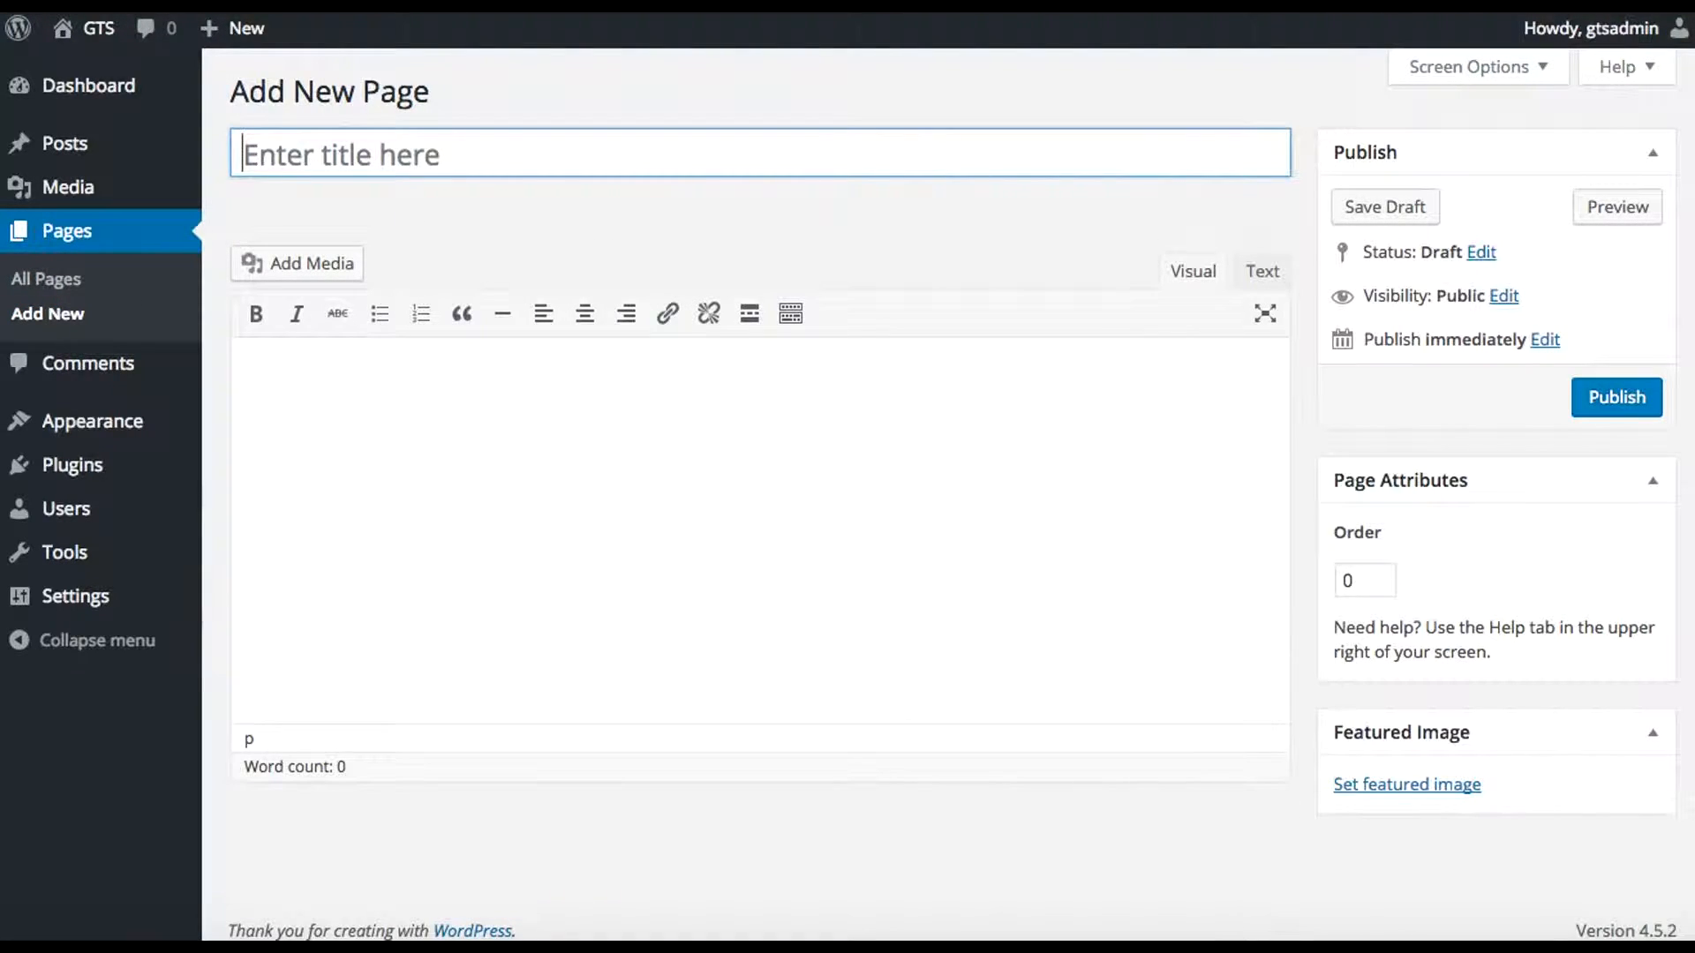
pyautogui.write('Home')
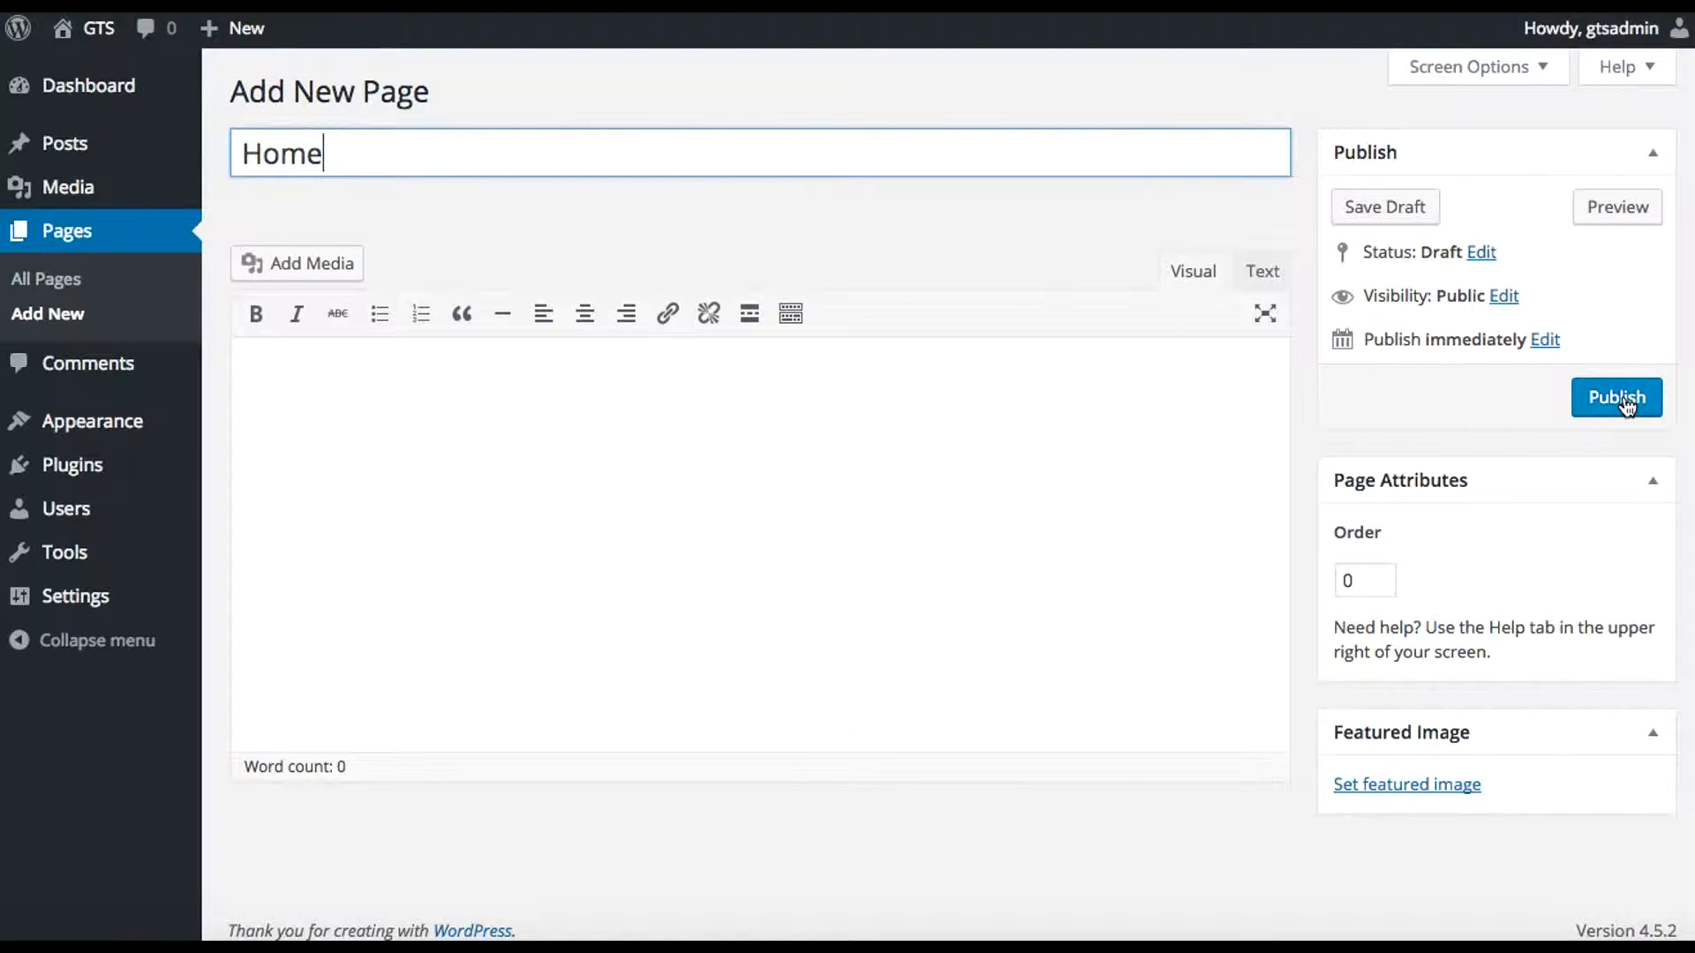
pyautogui.click(442, 415)
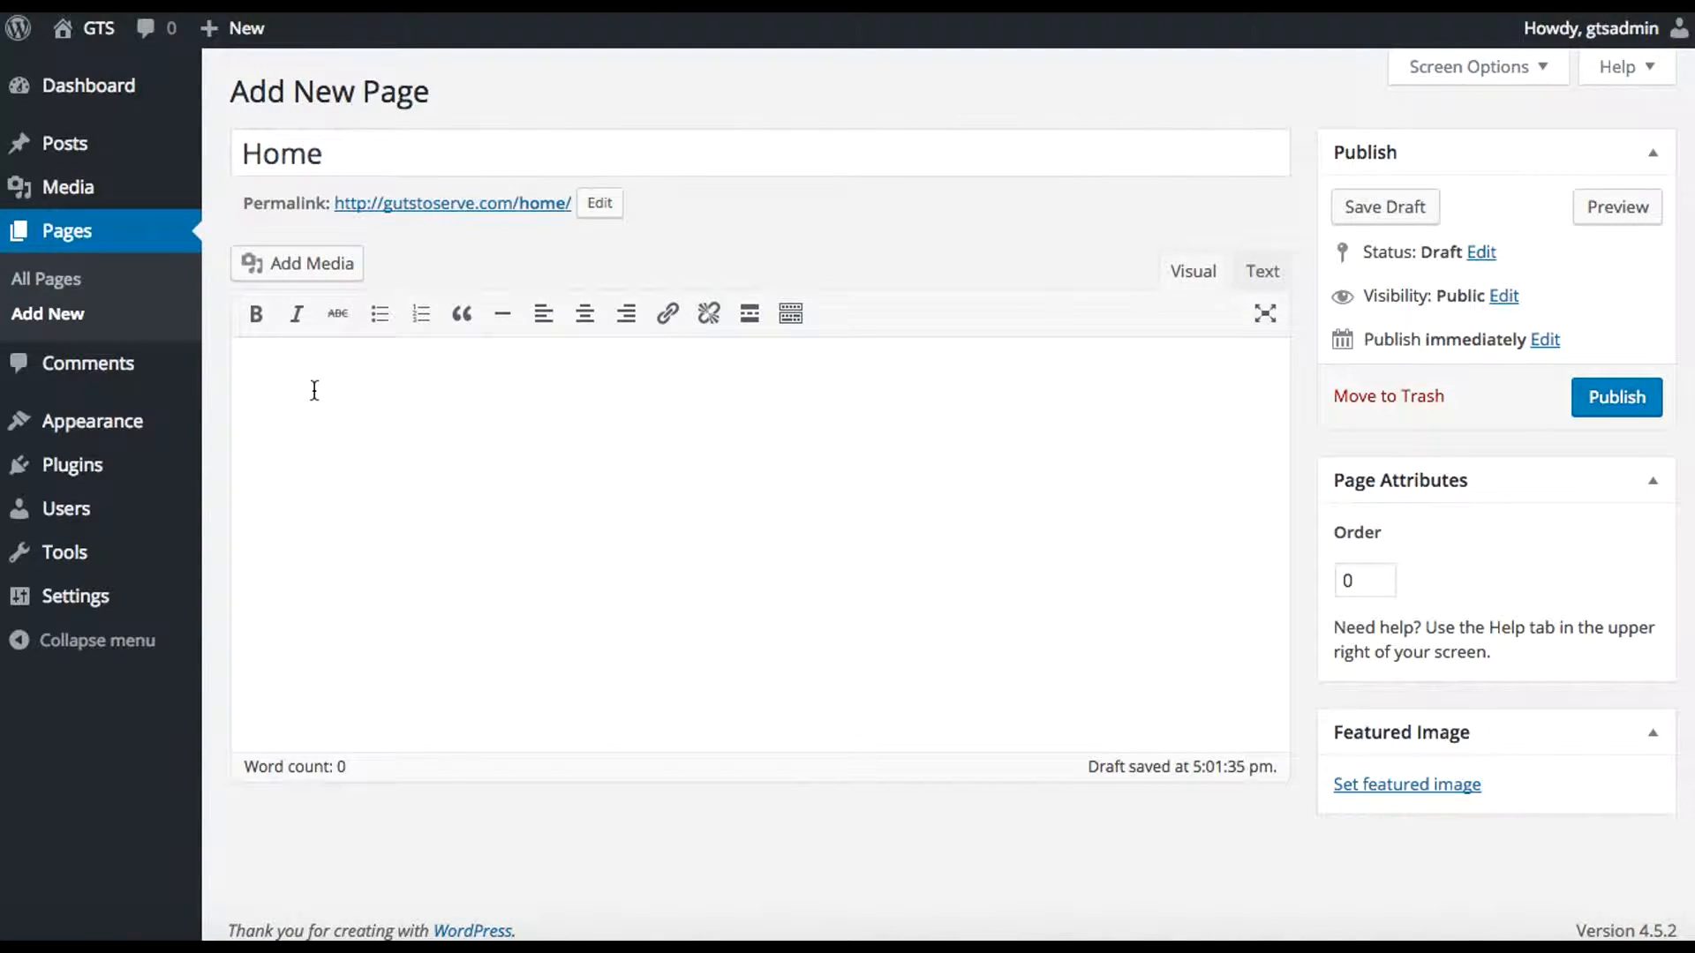
pyautogui.write('Welcome to GTS Website')
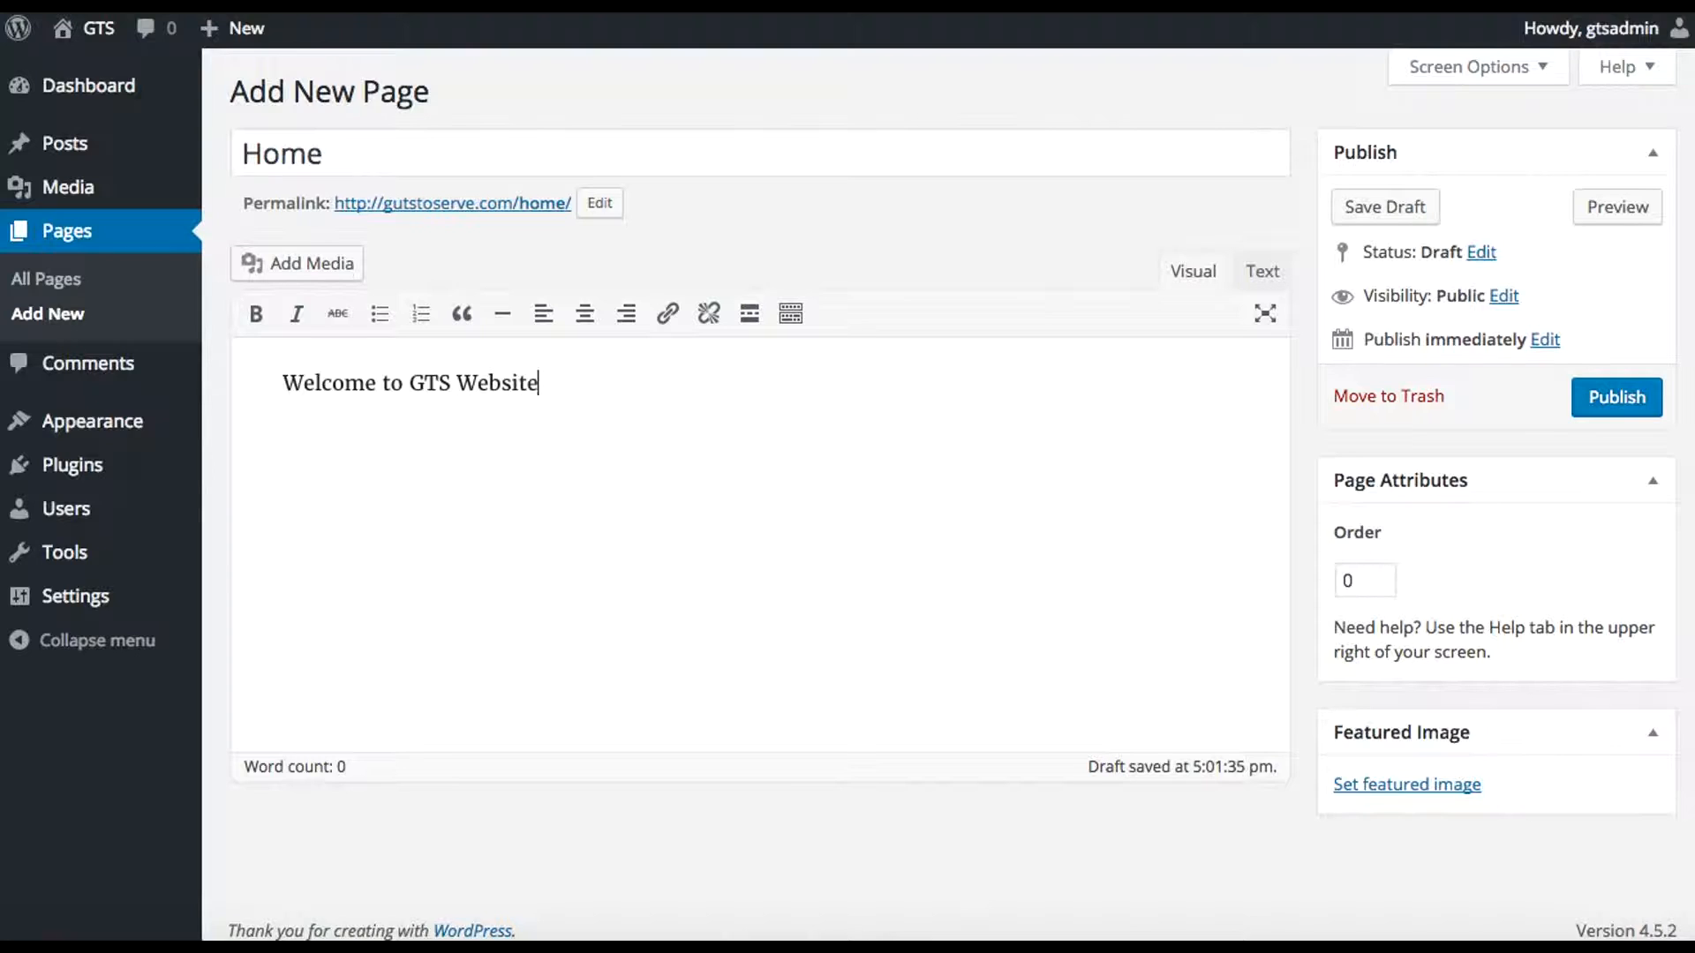
pyautogui.click(284, 262)
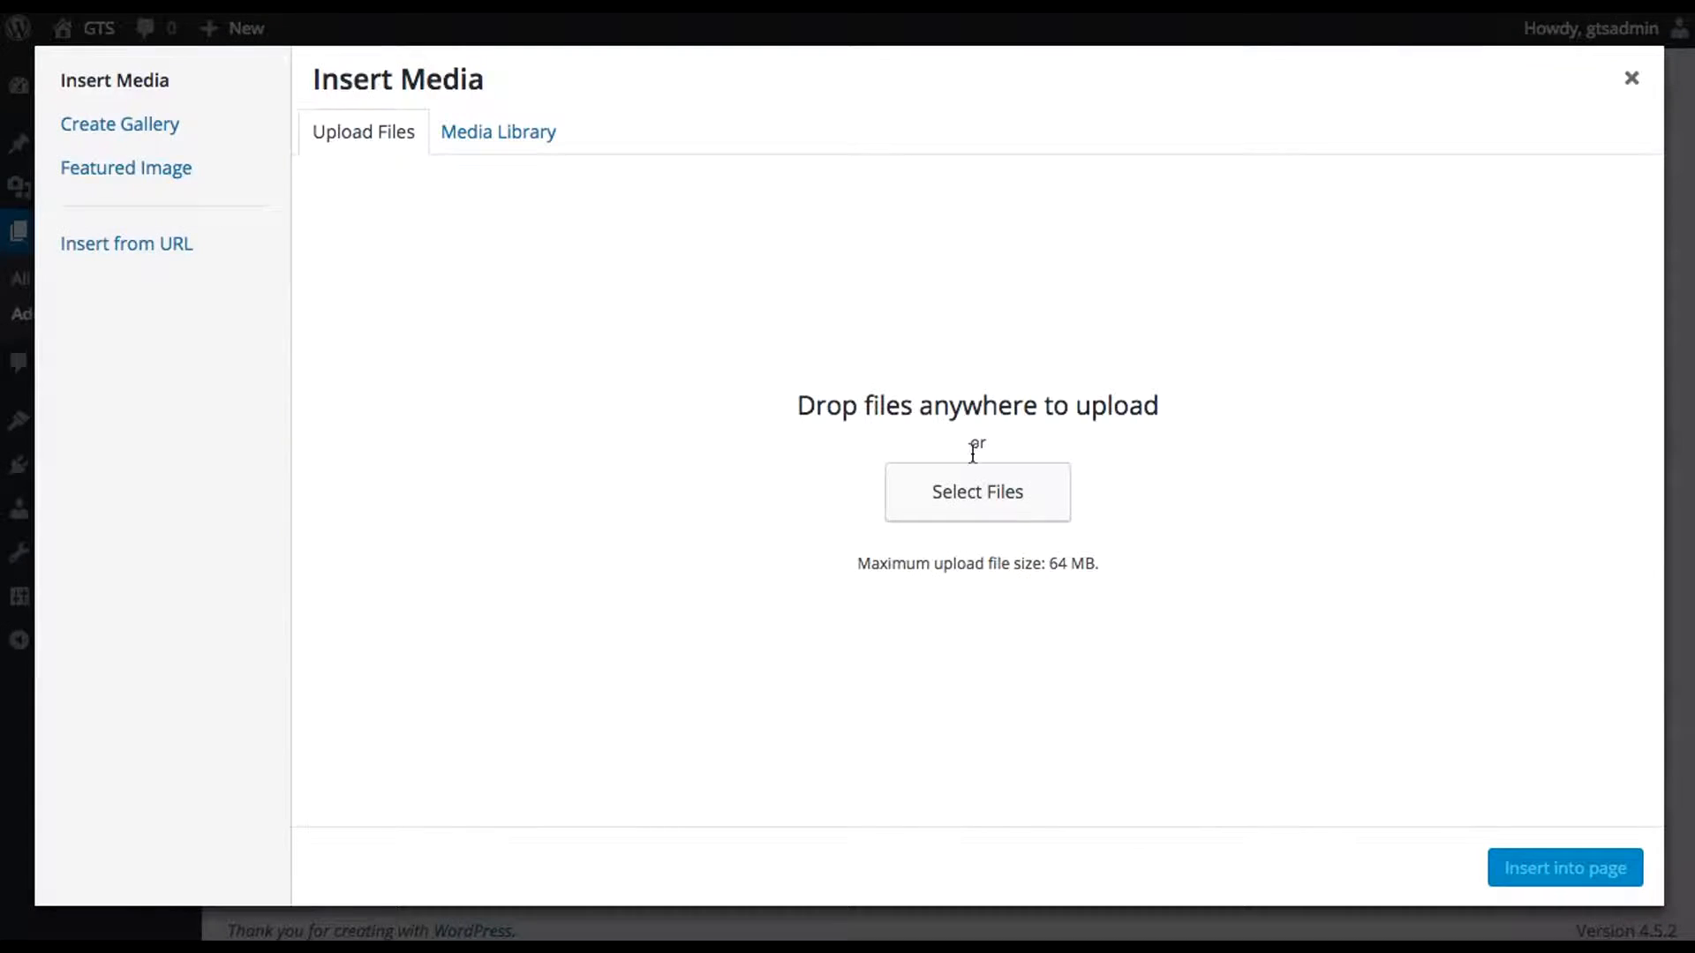
pyautogui.click(1015, 496)
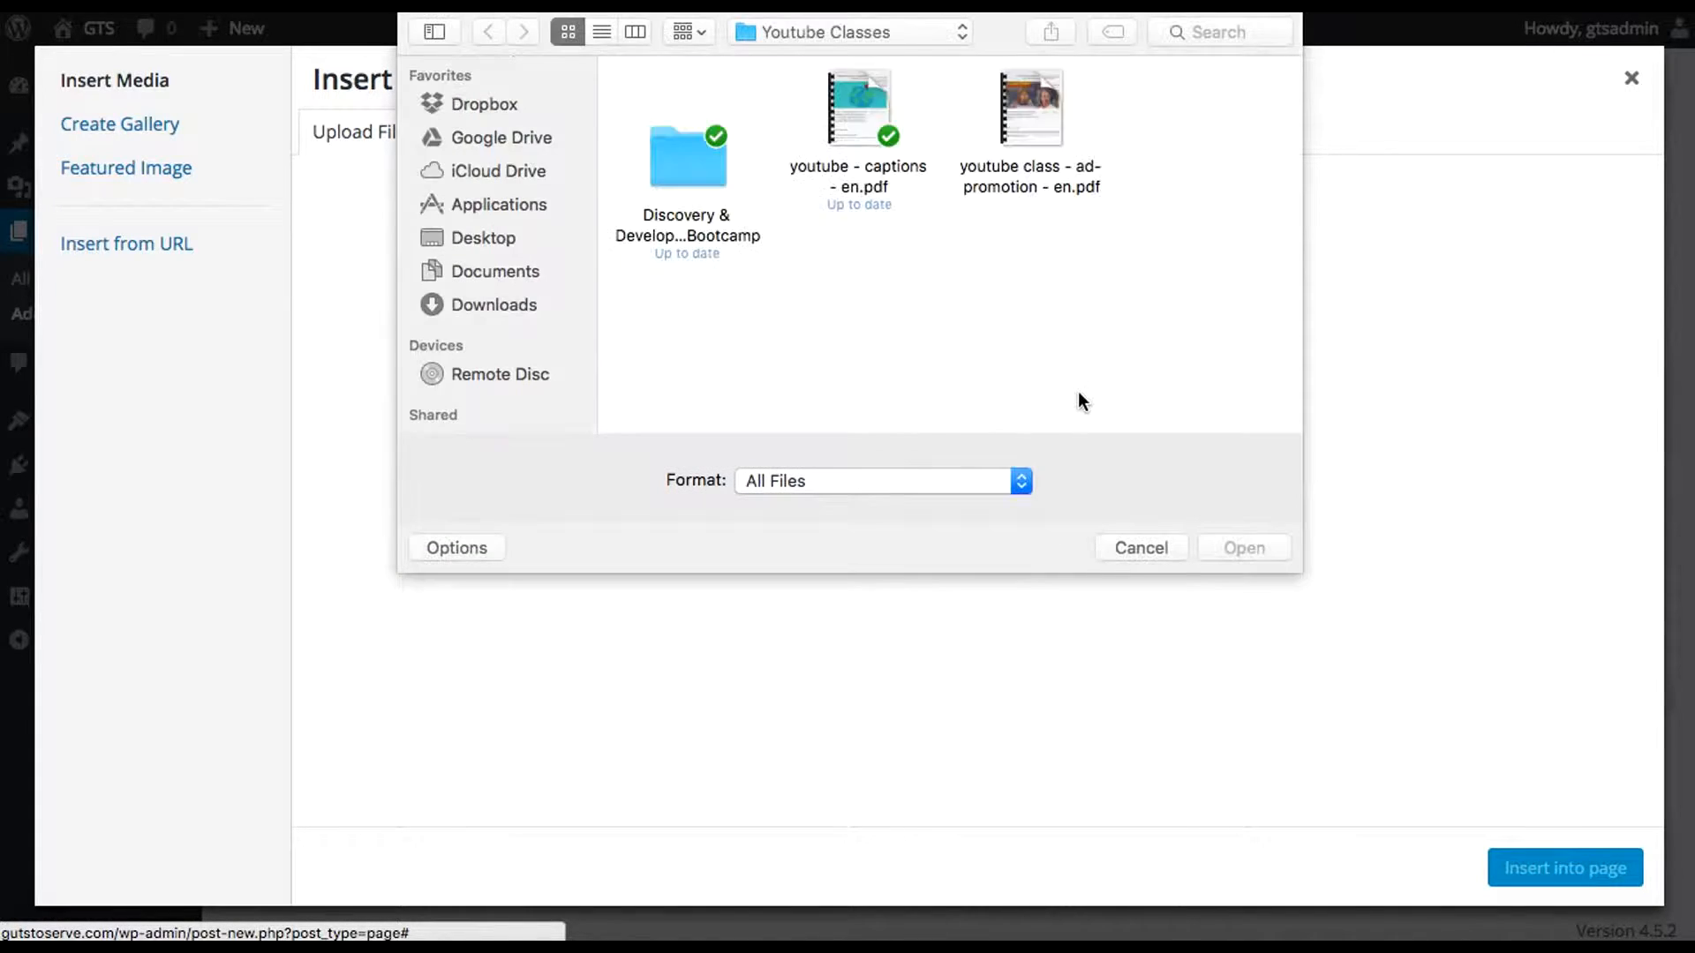
pyautogui.click(1141, 545)
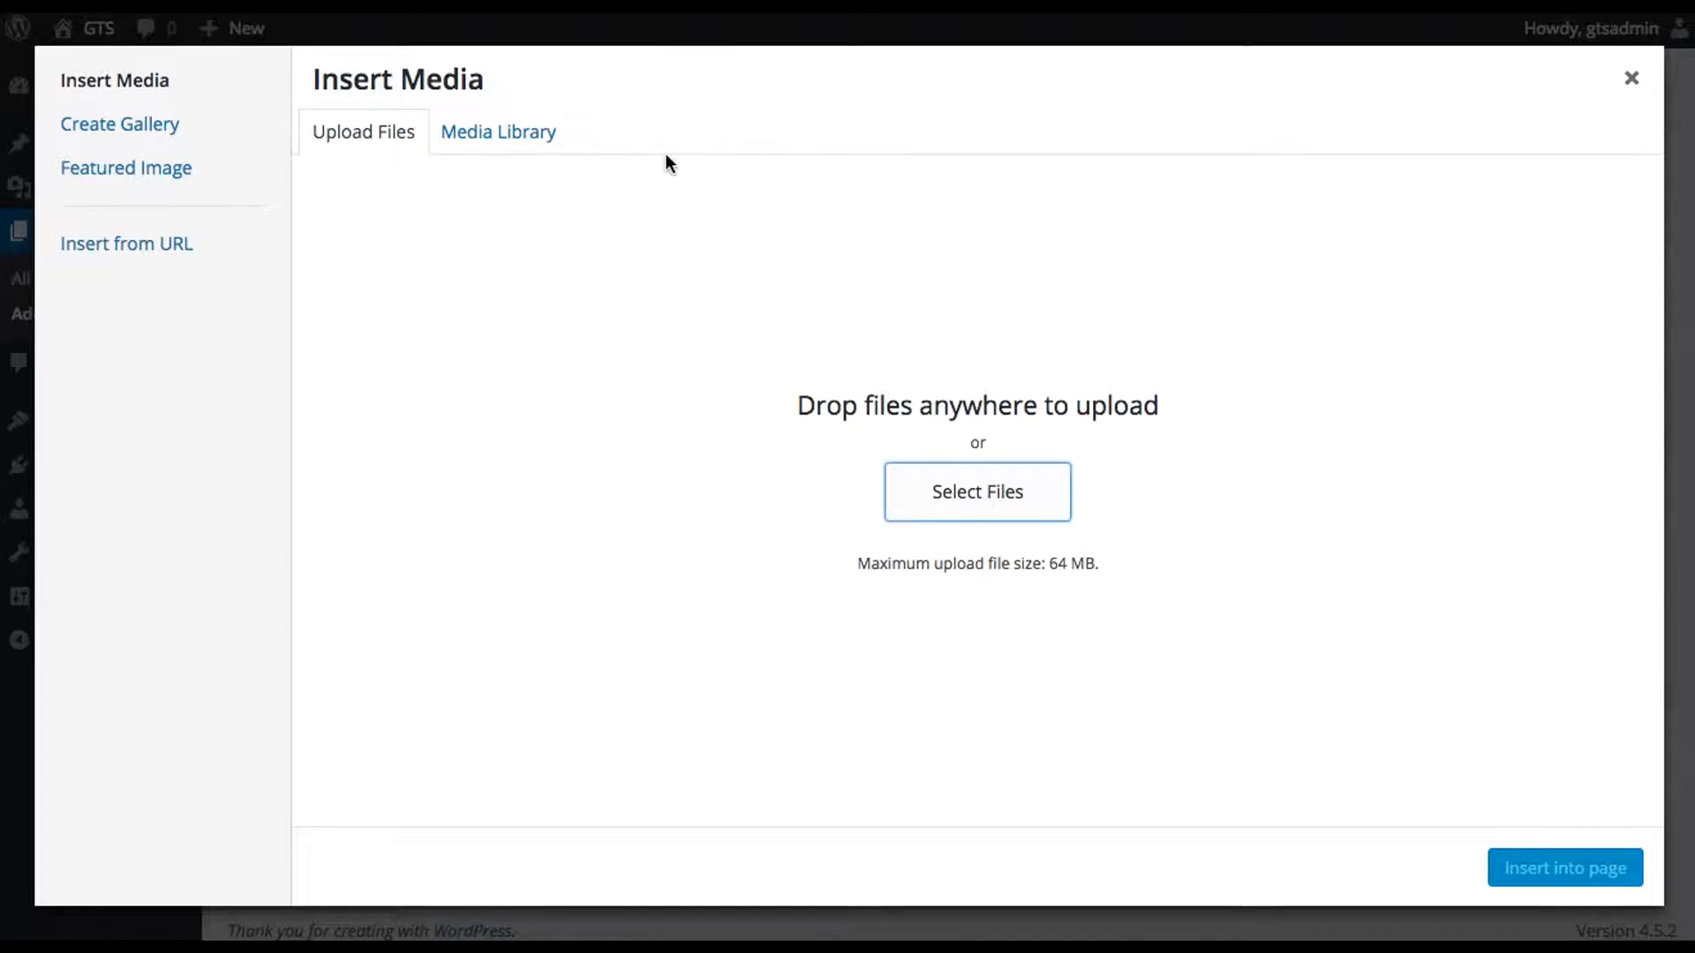
pyautogui.click(465, 141)
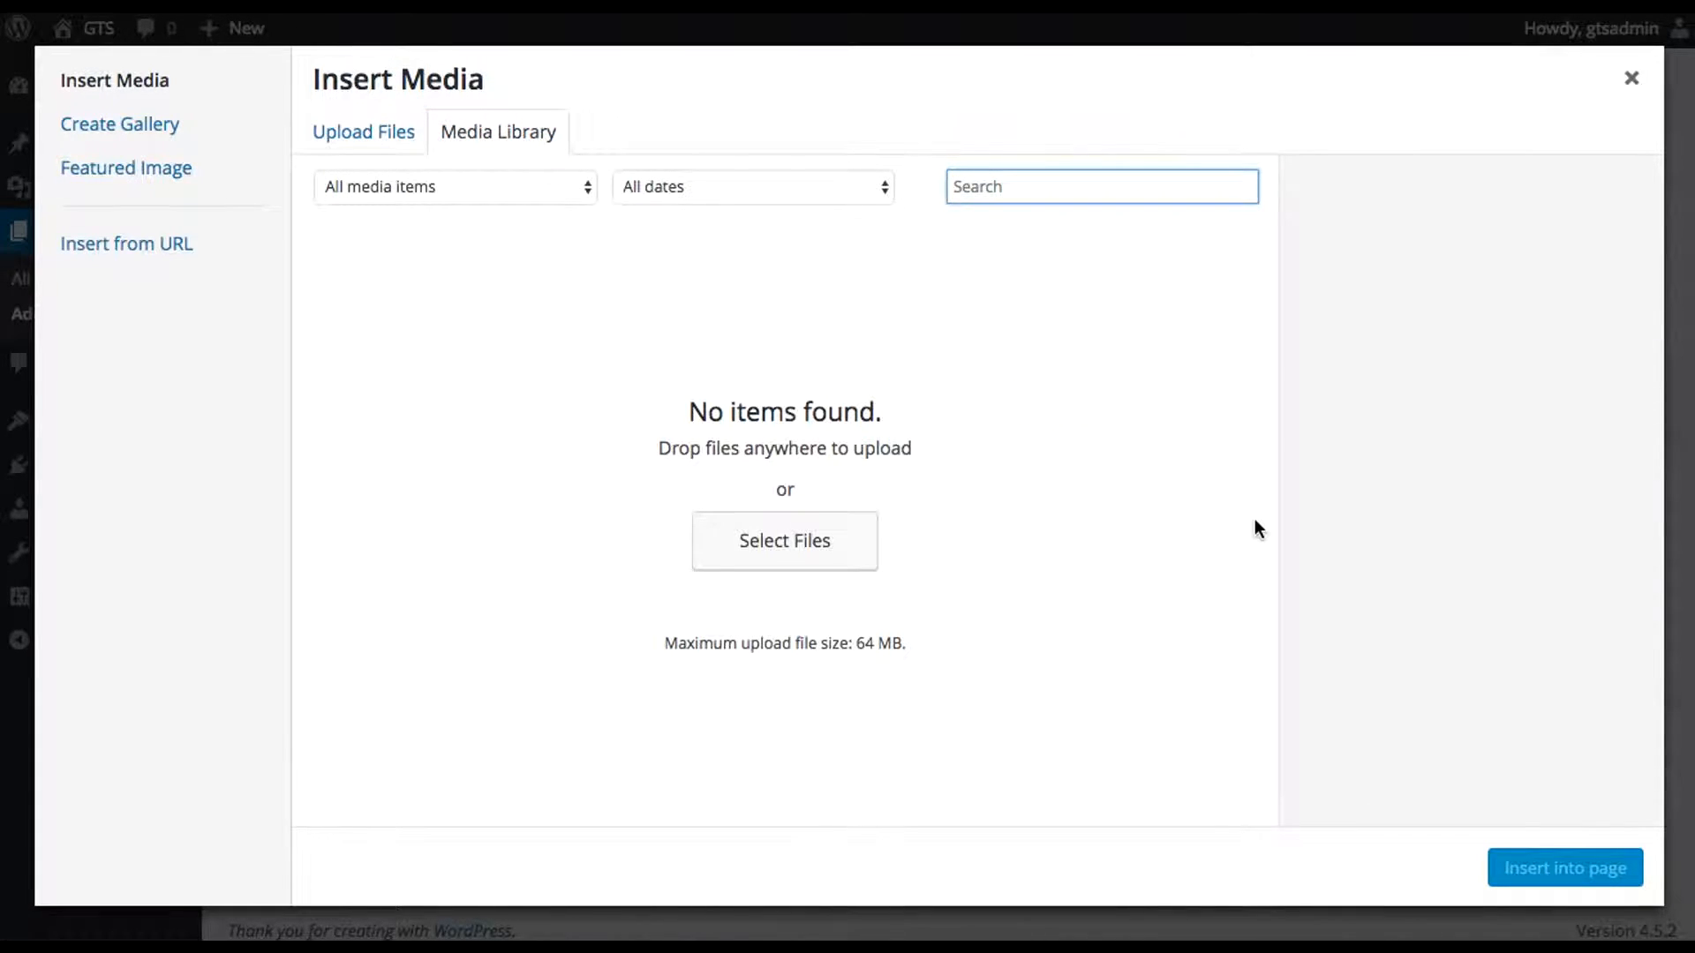
pyautogui.click(1632, 80)
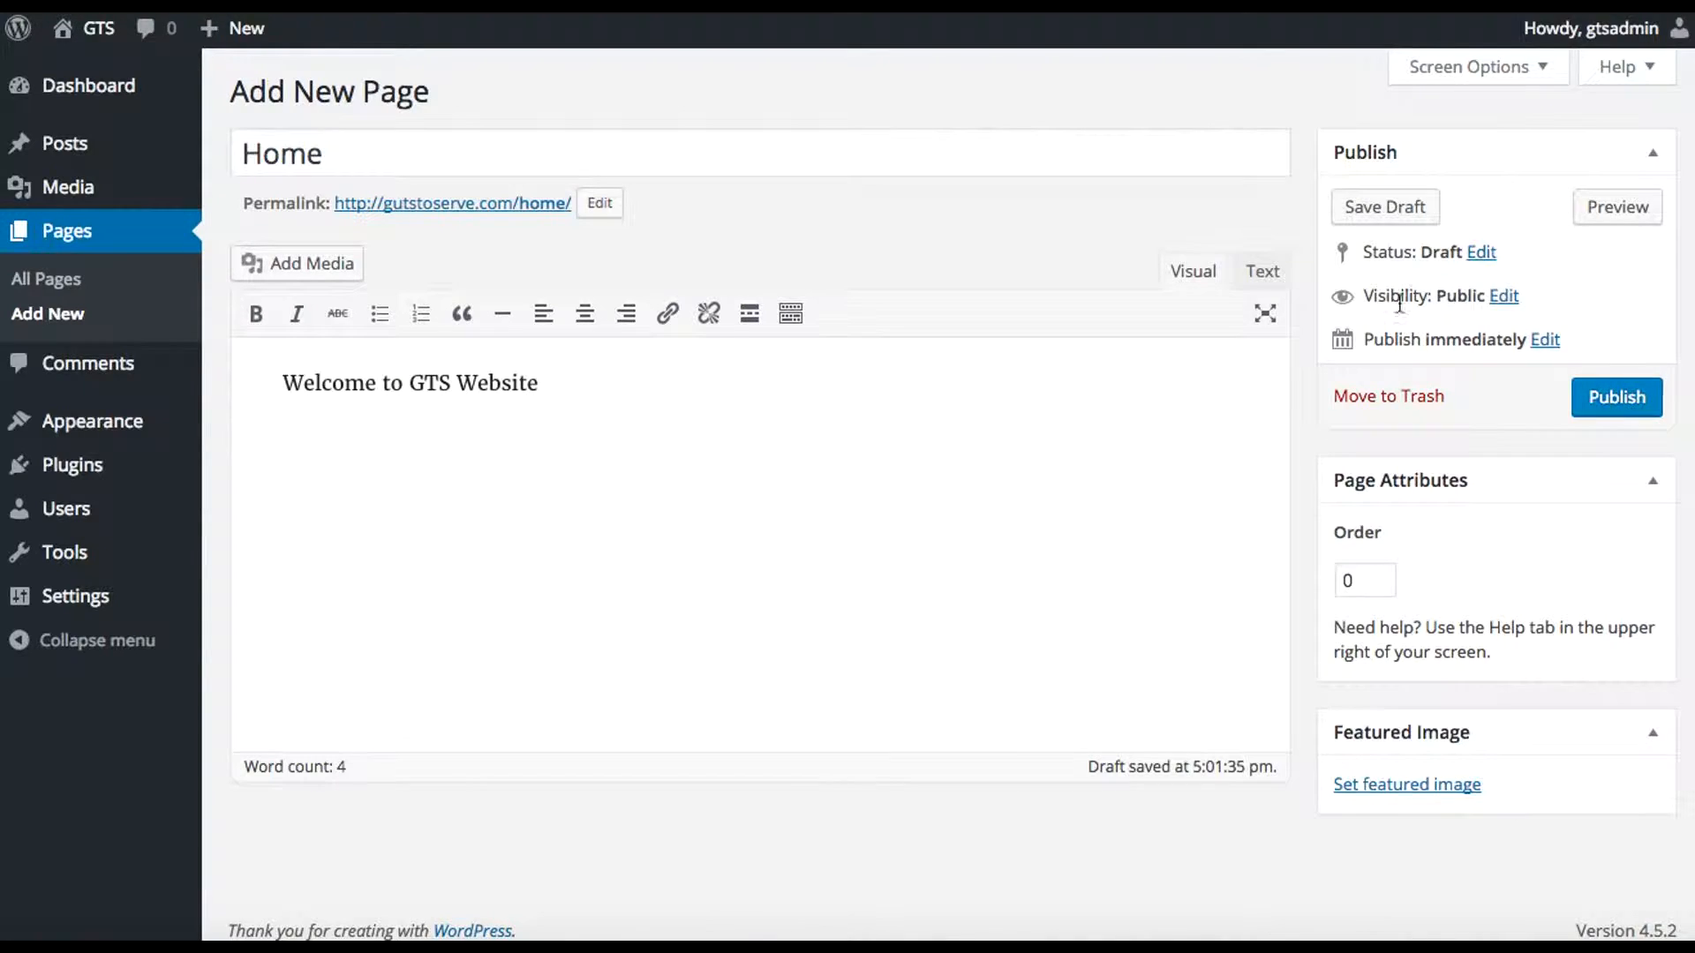
# Publish the Home page, and create and publish a second, empty page titled "Blog"
pyautogui.click(1618, 401)
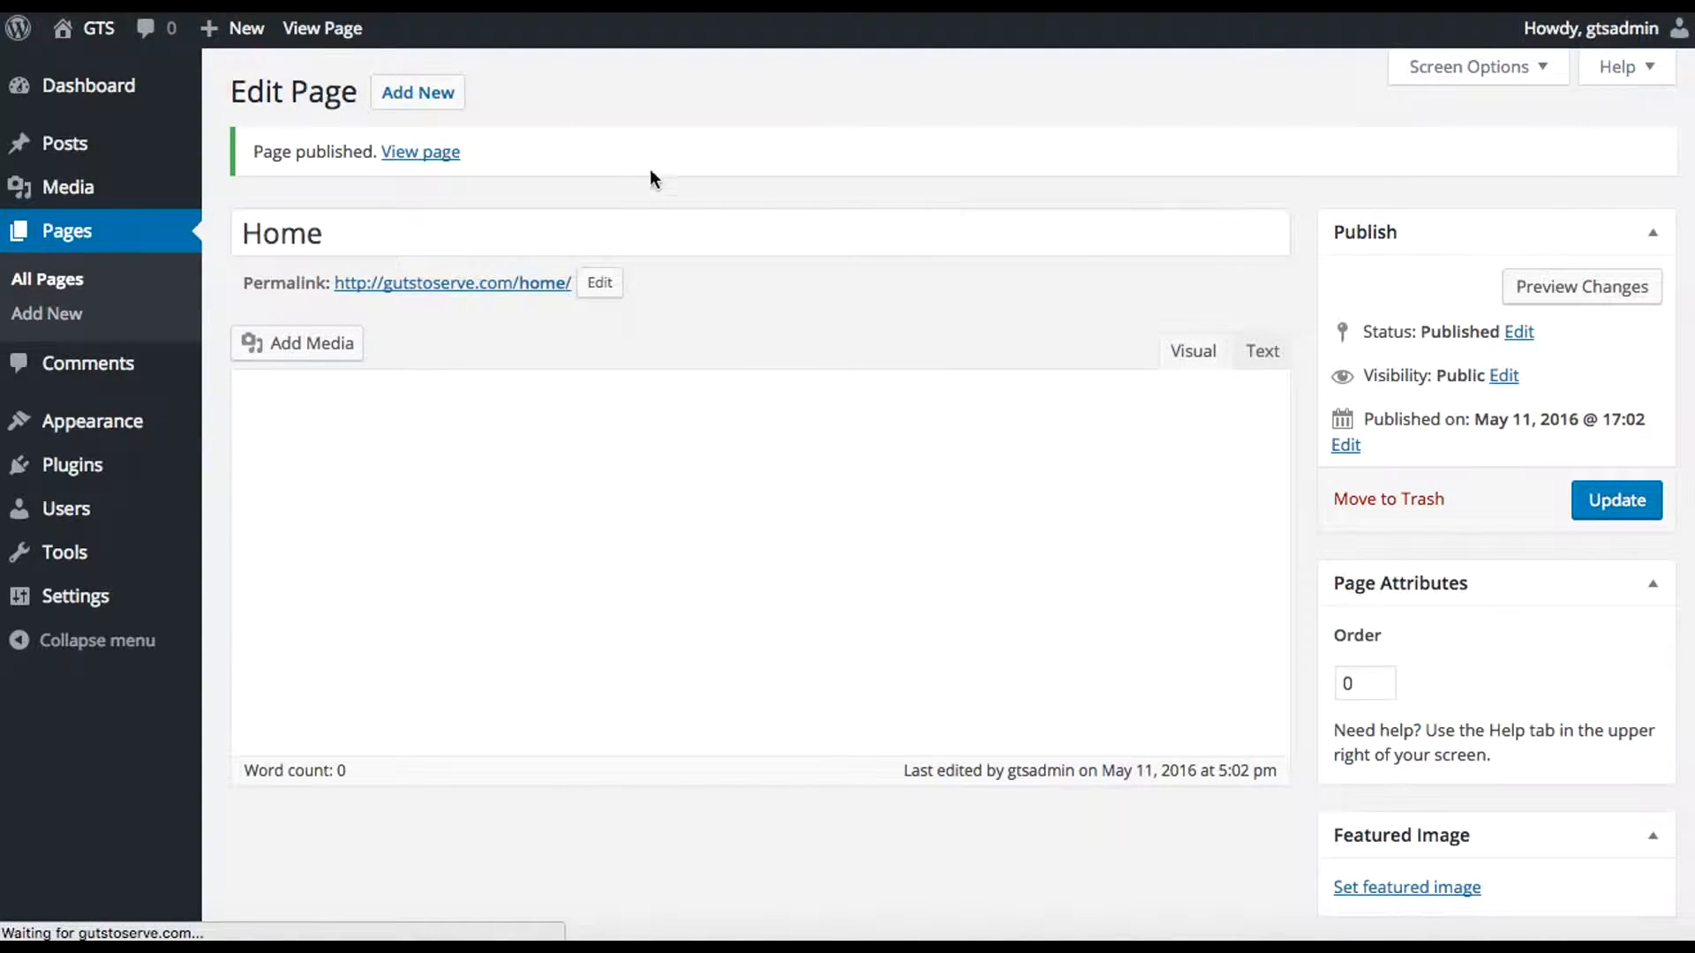
pyautogui.click(48, 315)
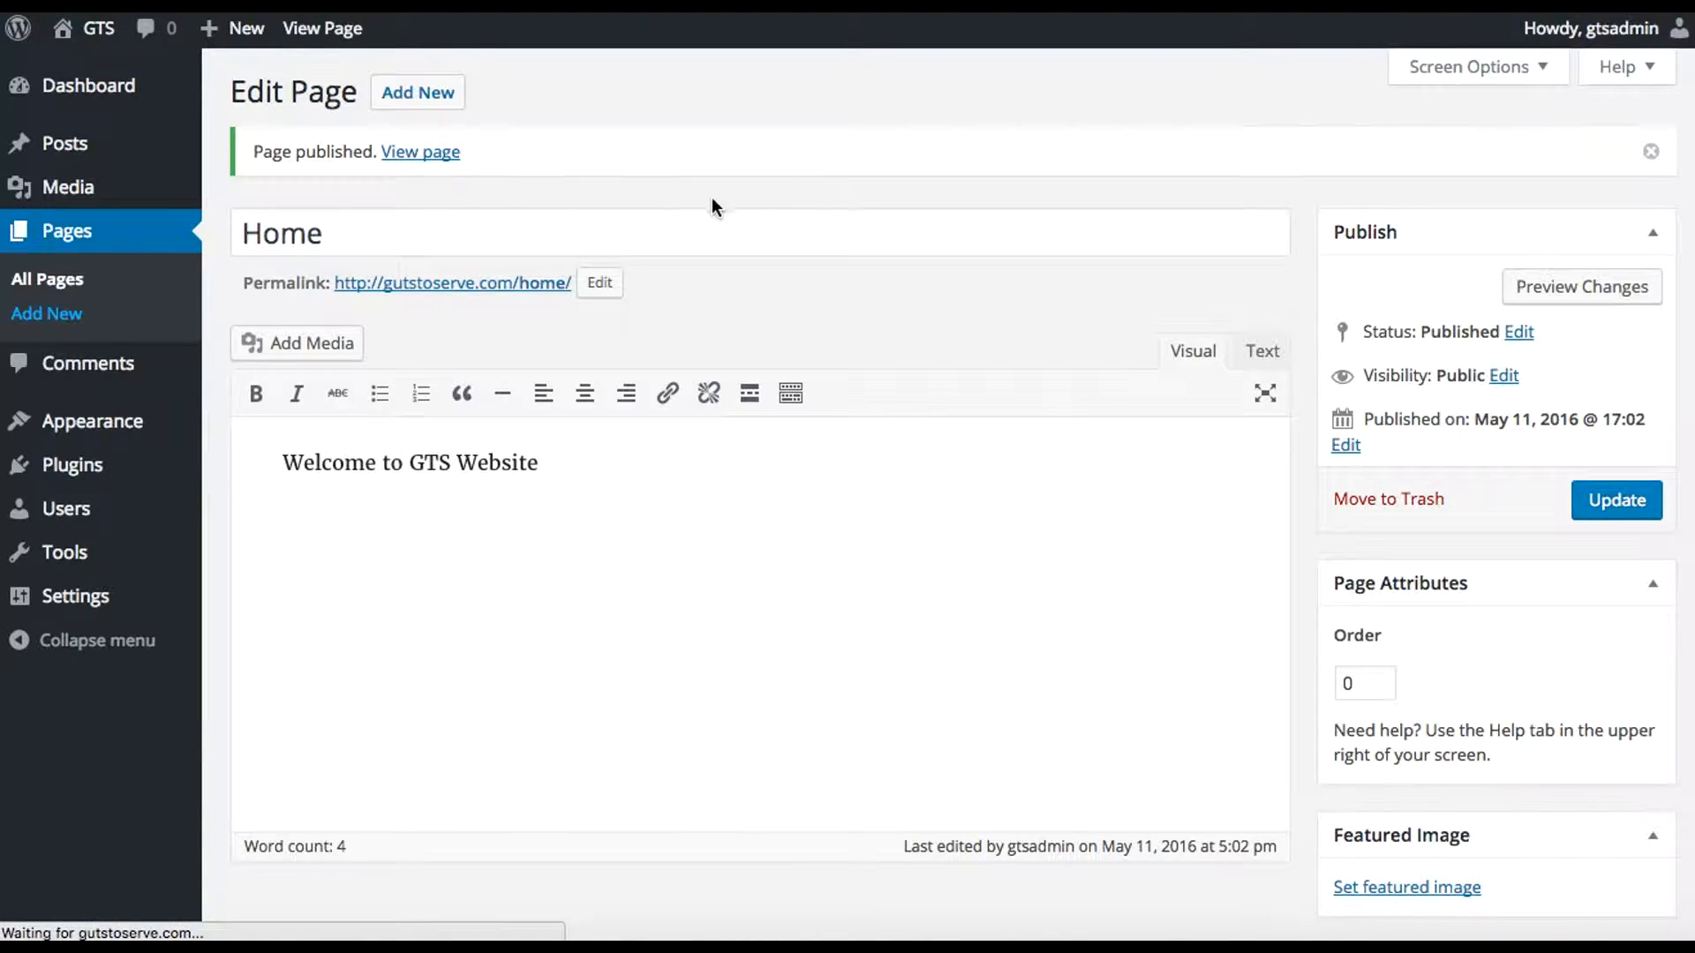
pyautogui.write('Blig')
pyautogui.press('BackSpace')
pyautogui.press('BackSpace')
pyautogui.write('og')
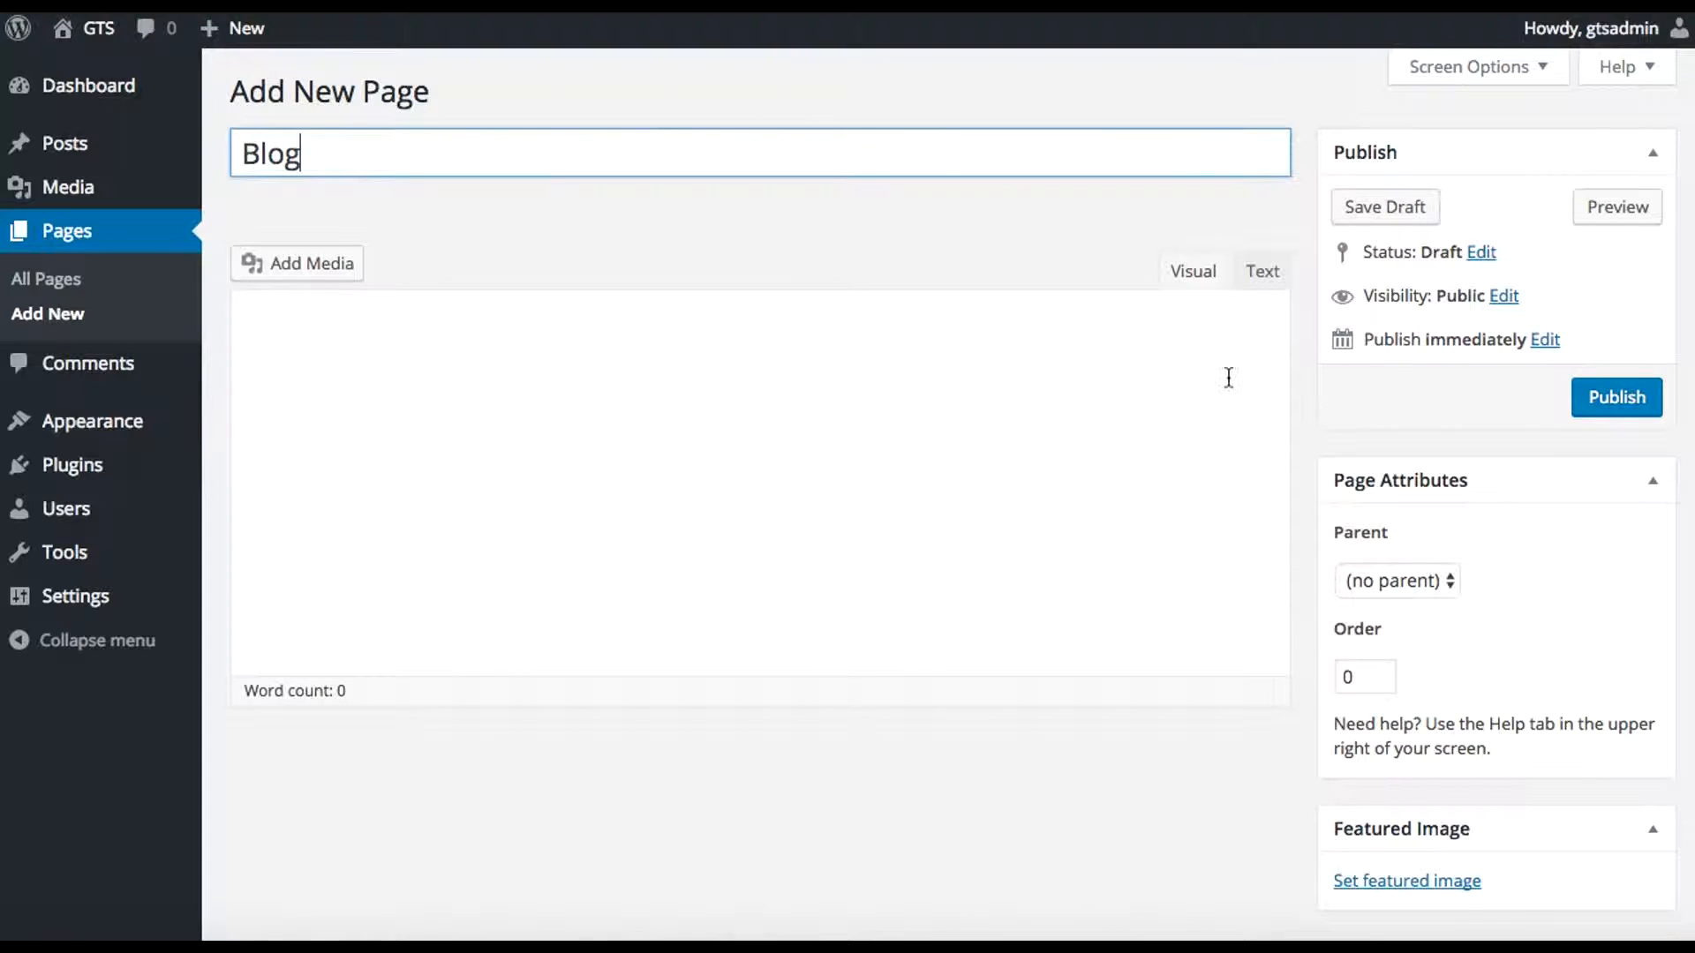
pyautogui.click(1617, 401)
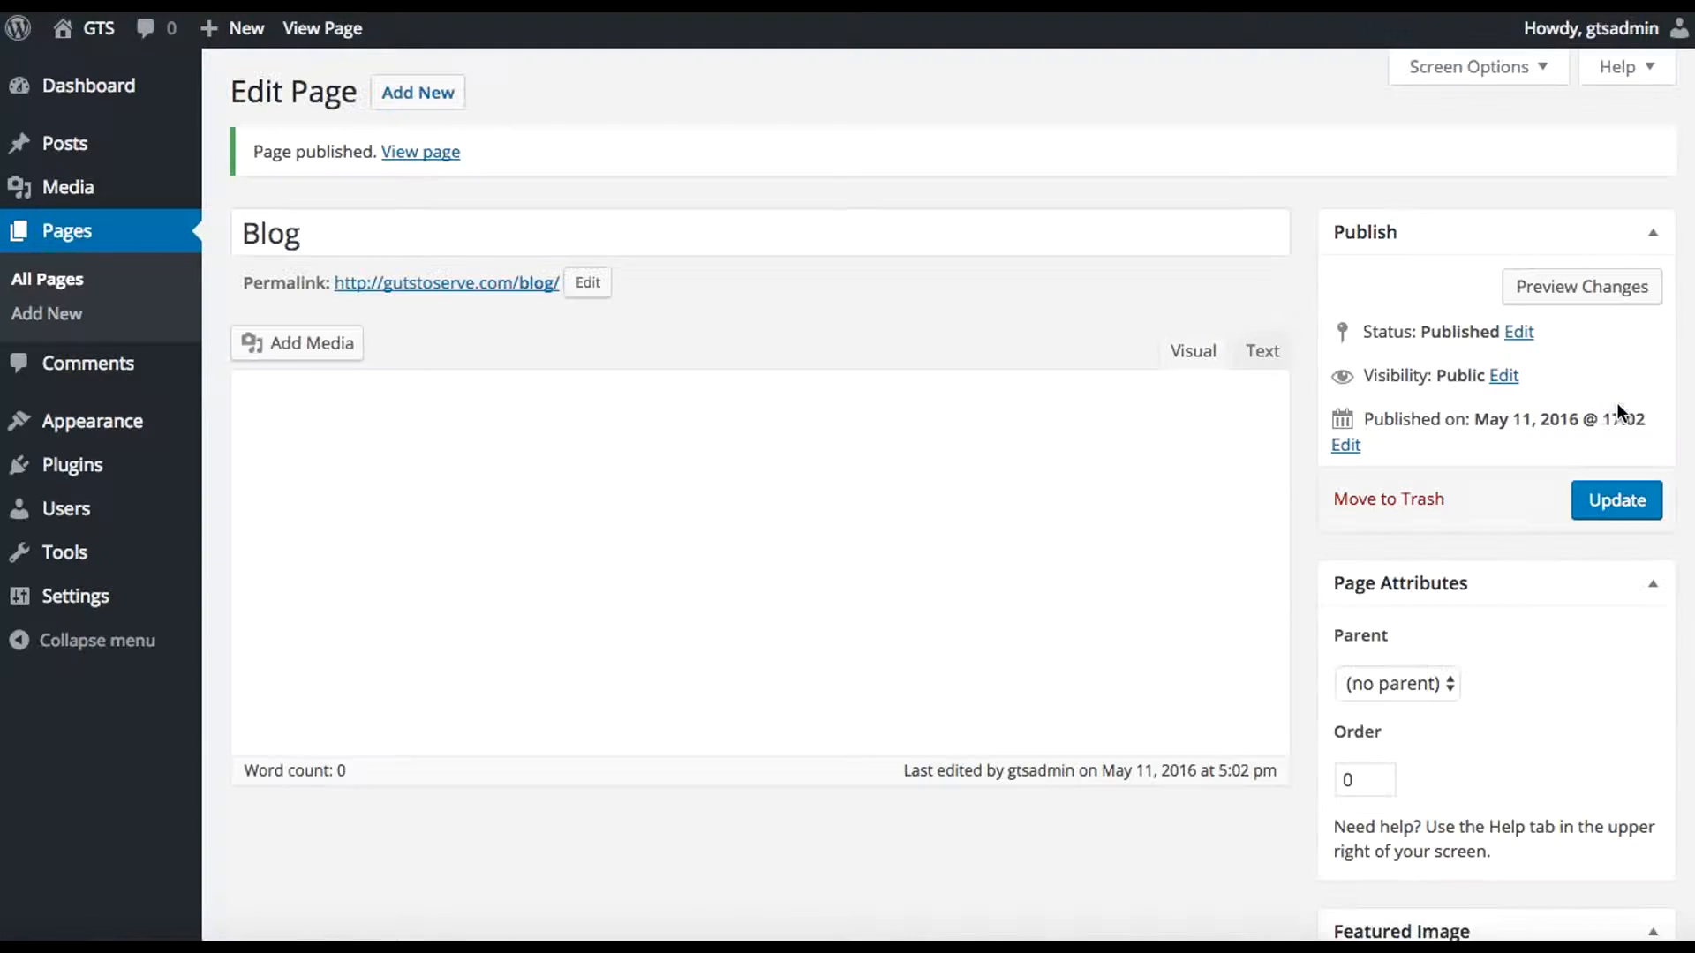
# In the reading settings, display a static page with Home as front page and Blog as posts page, and save the changes
pyautogui.moveTo(94, 594)
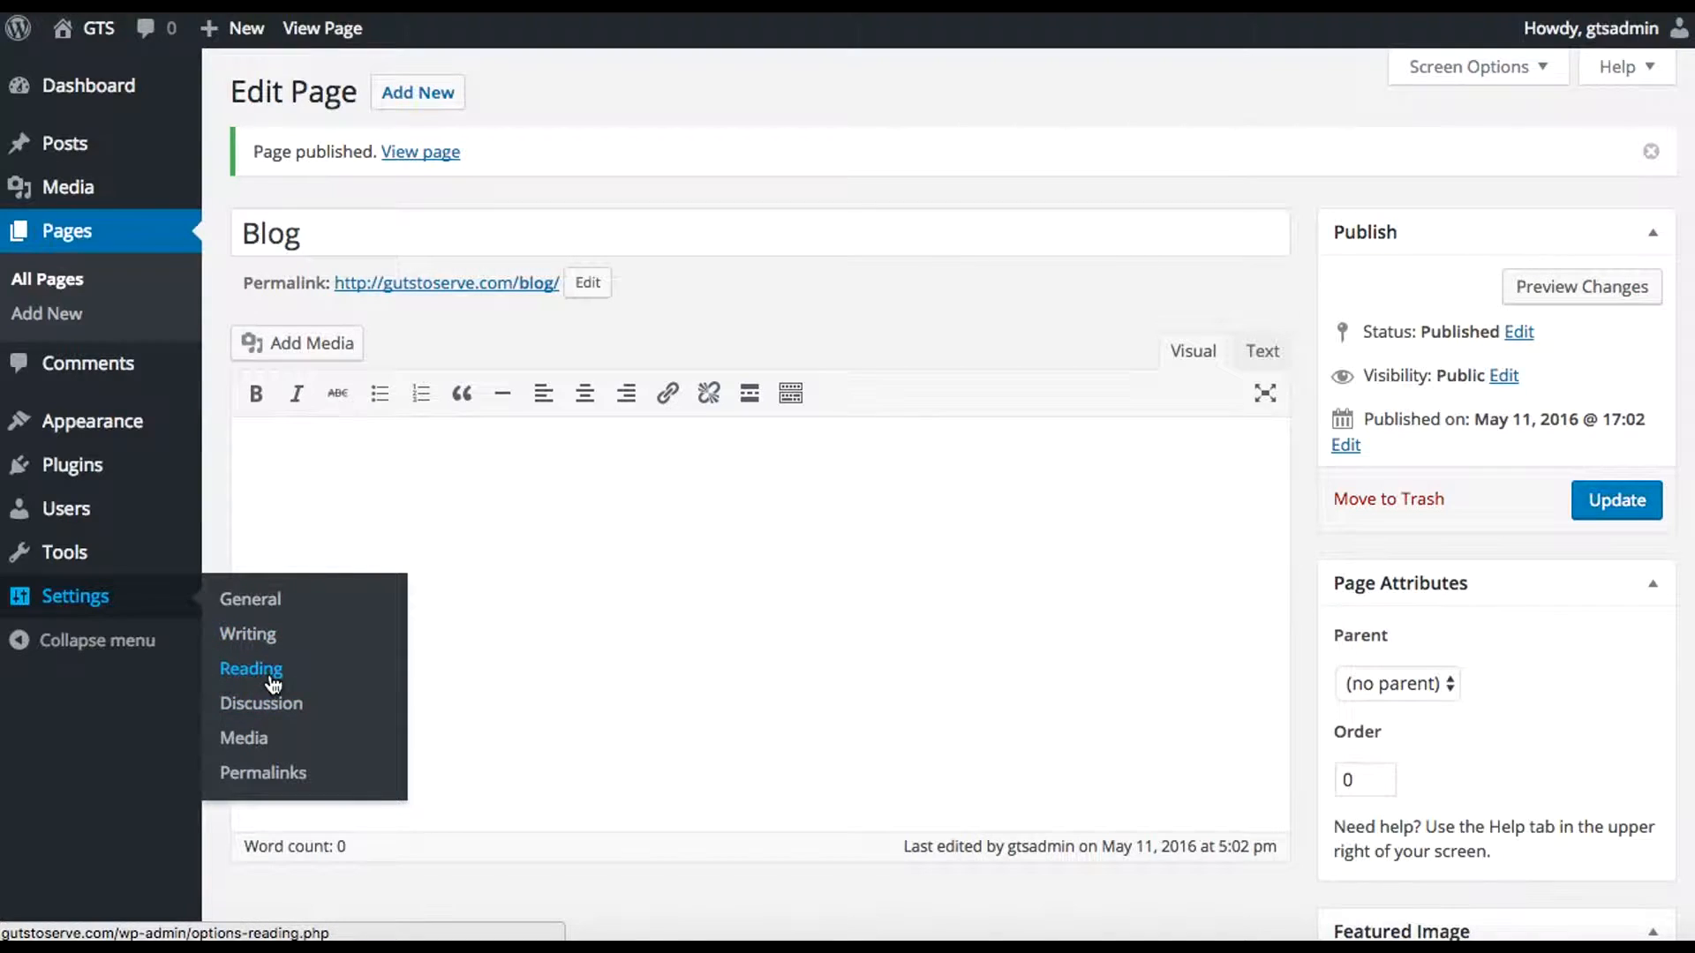
pyautogui.click(269, 606)
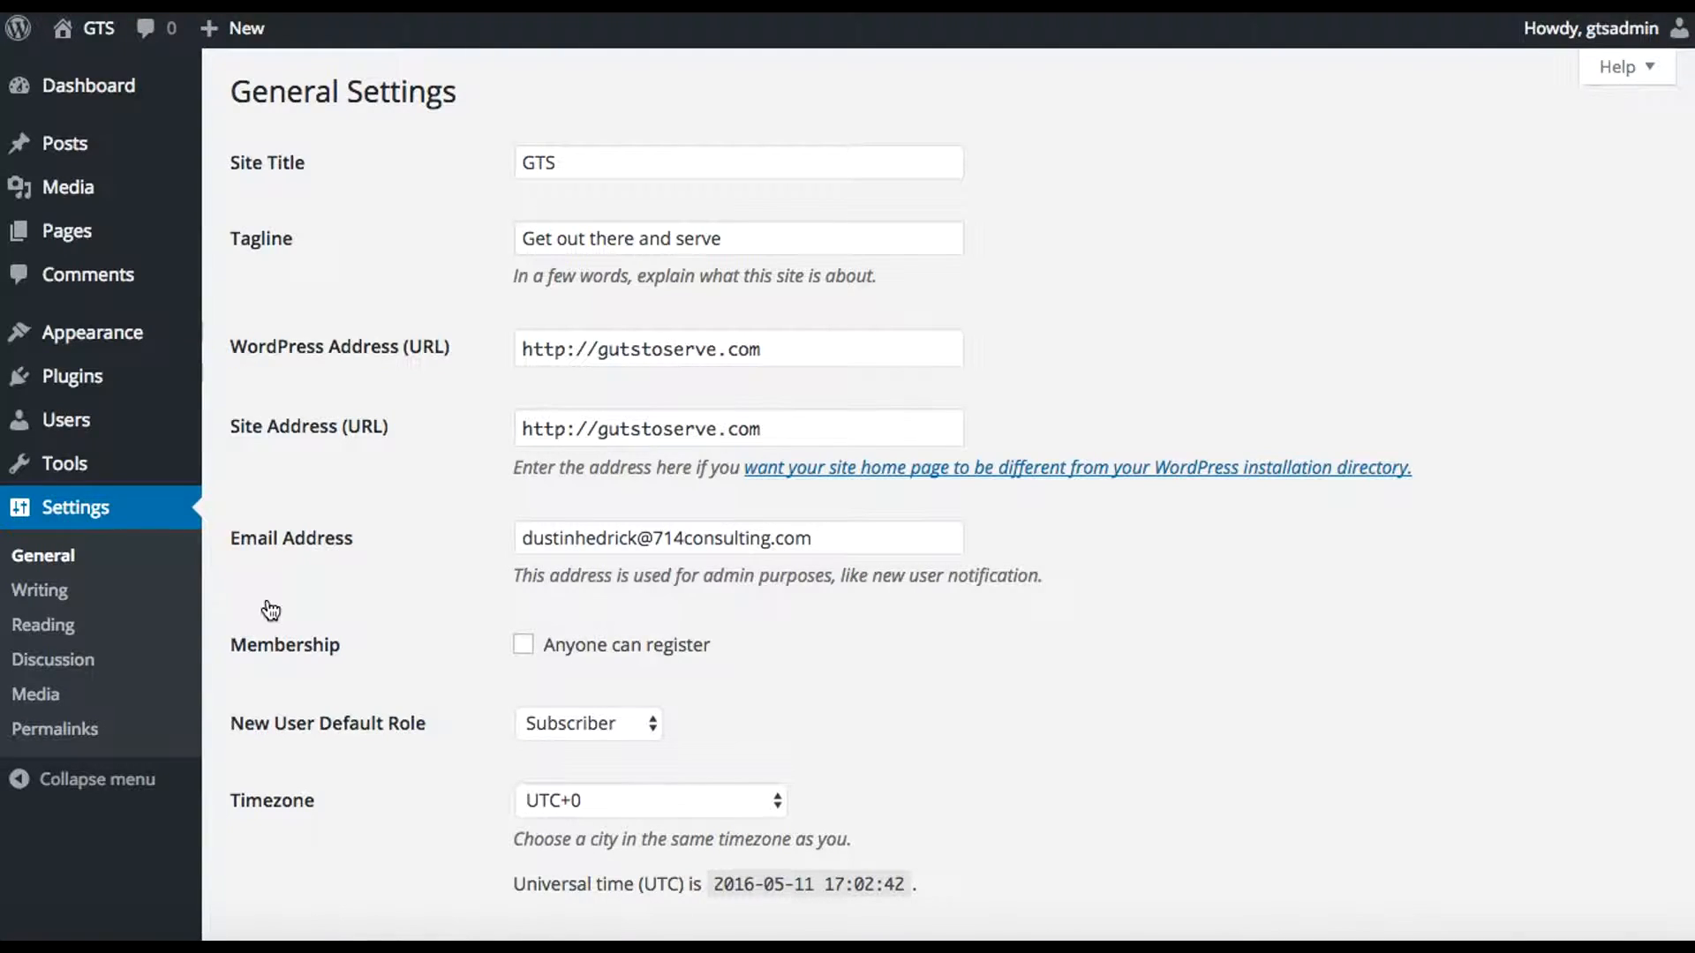
pyautogui.click(57, 602)
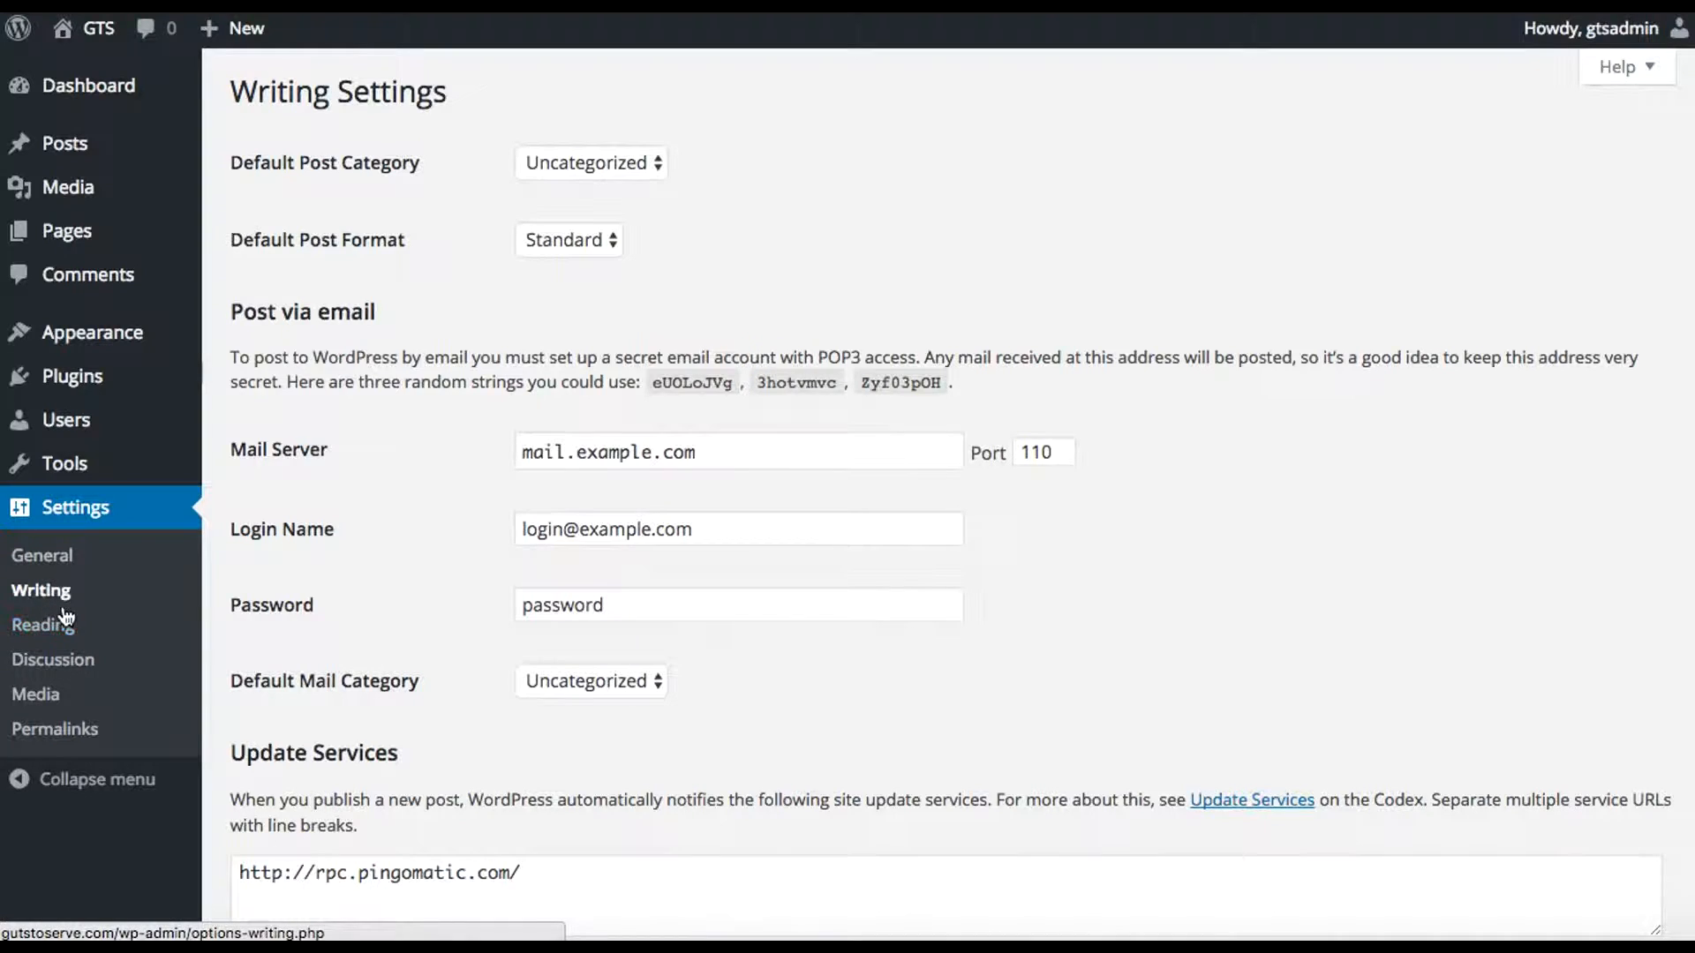
pyautogui.click(63, 630)
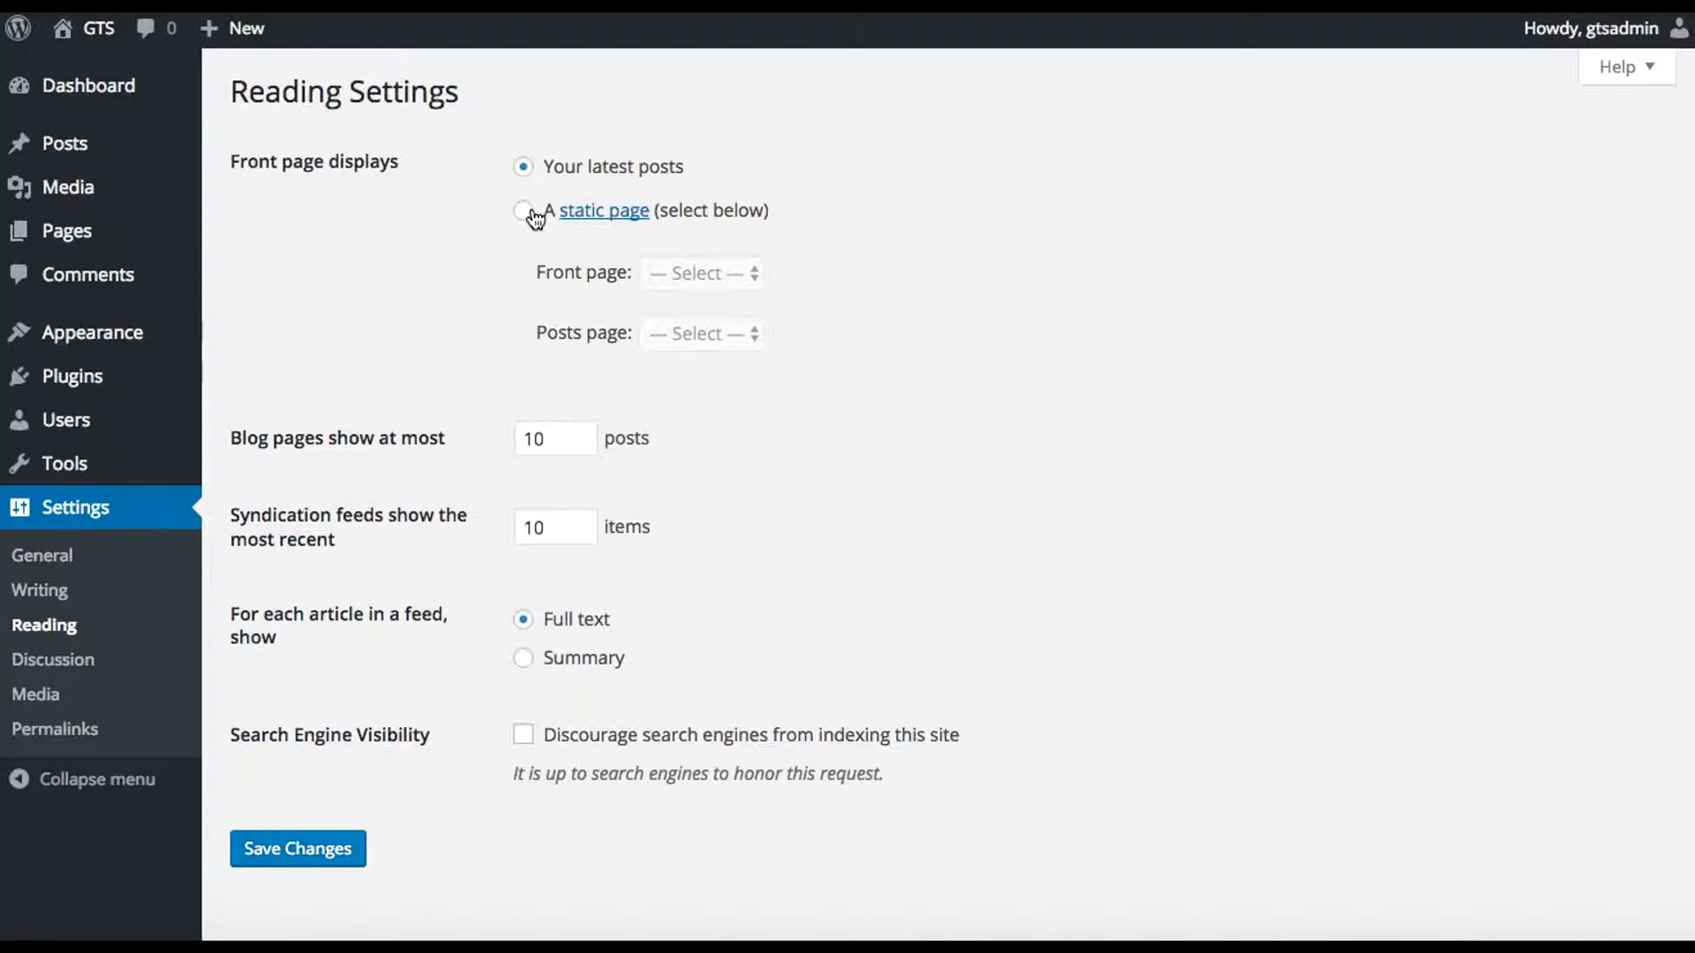
pyautogui.click(524, 211)
pyautogui.click(746, 279)
pyautogui.click(698, 318)
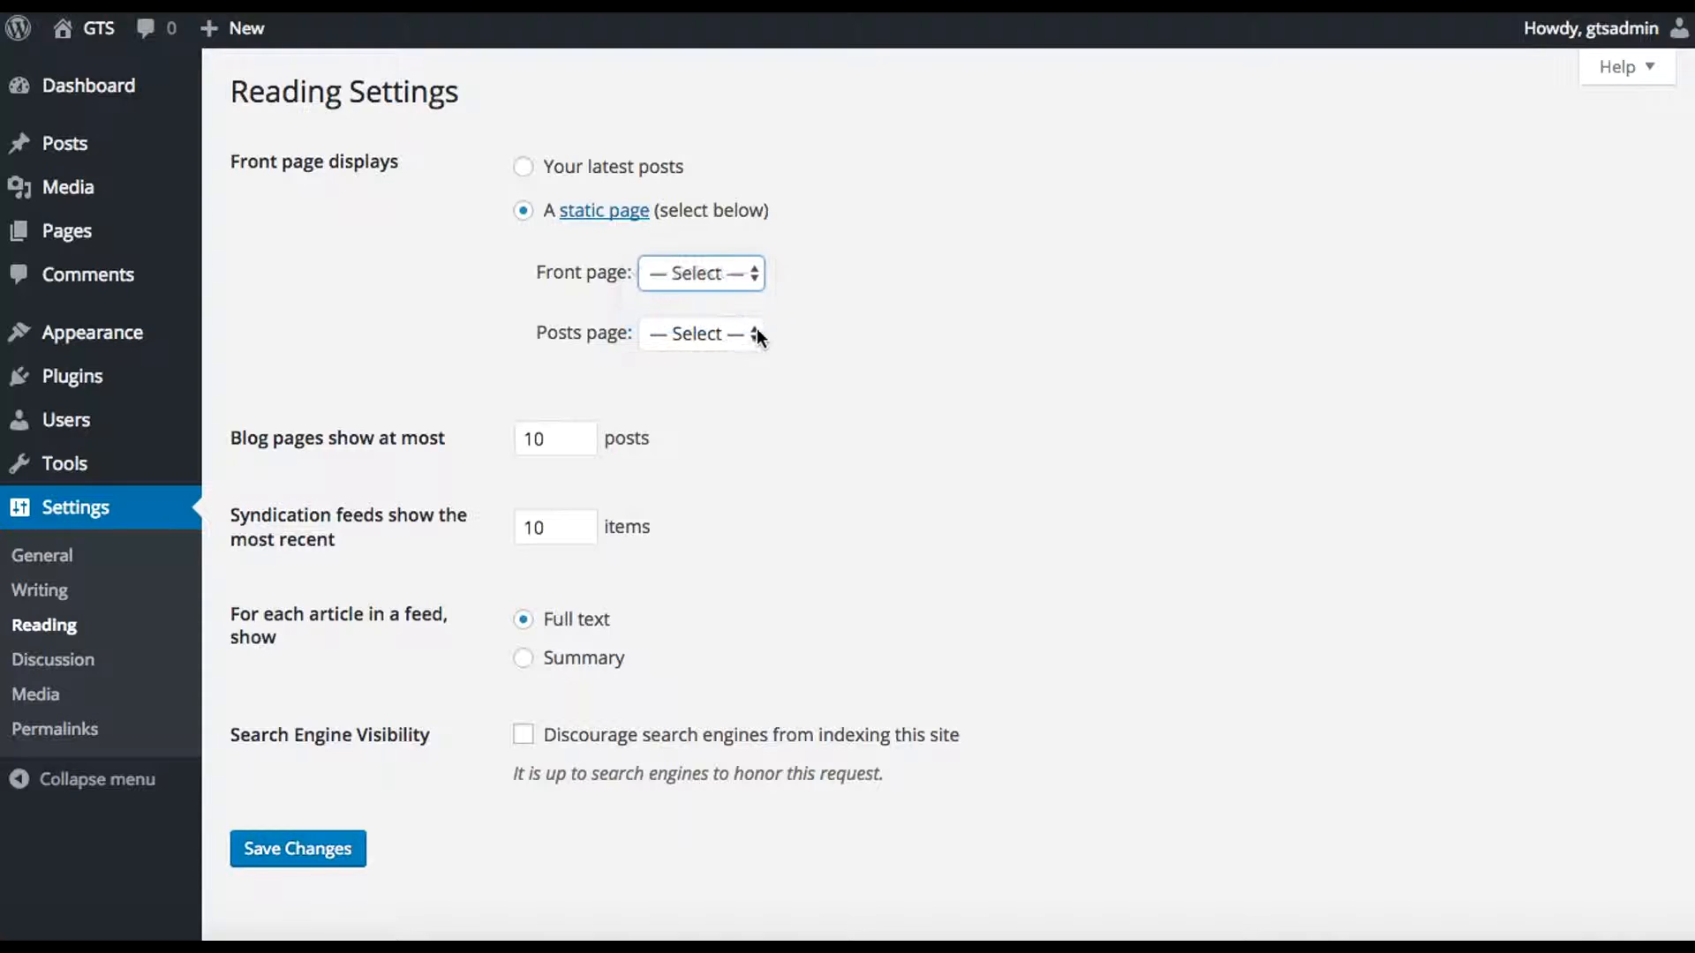
pyautogui.click(752, 335)
pyautogui.click(717, 364)
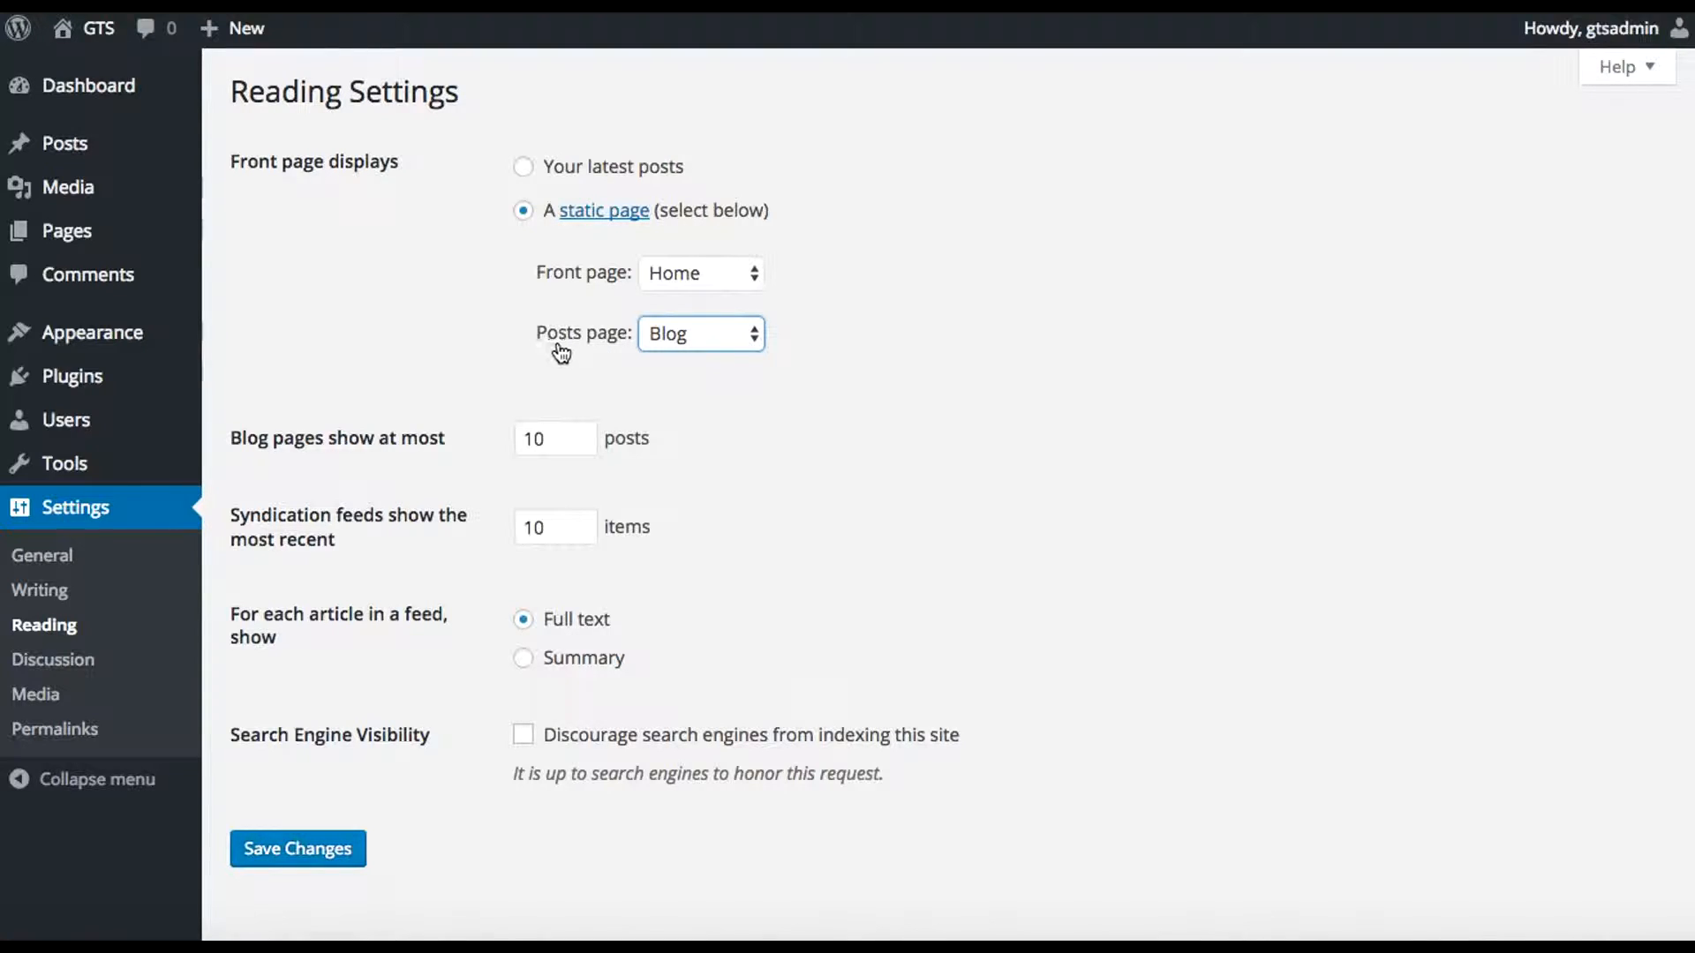
pyautogui.click(298, 849)
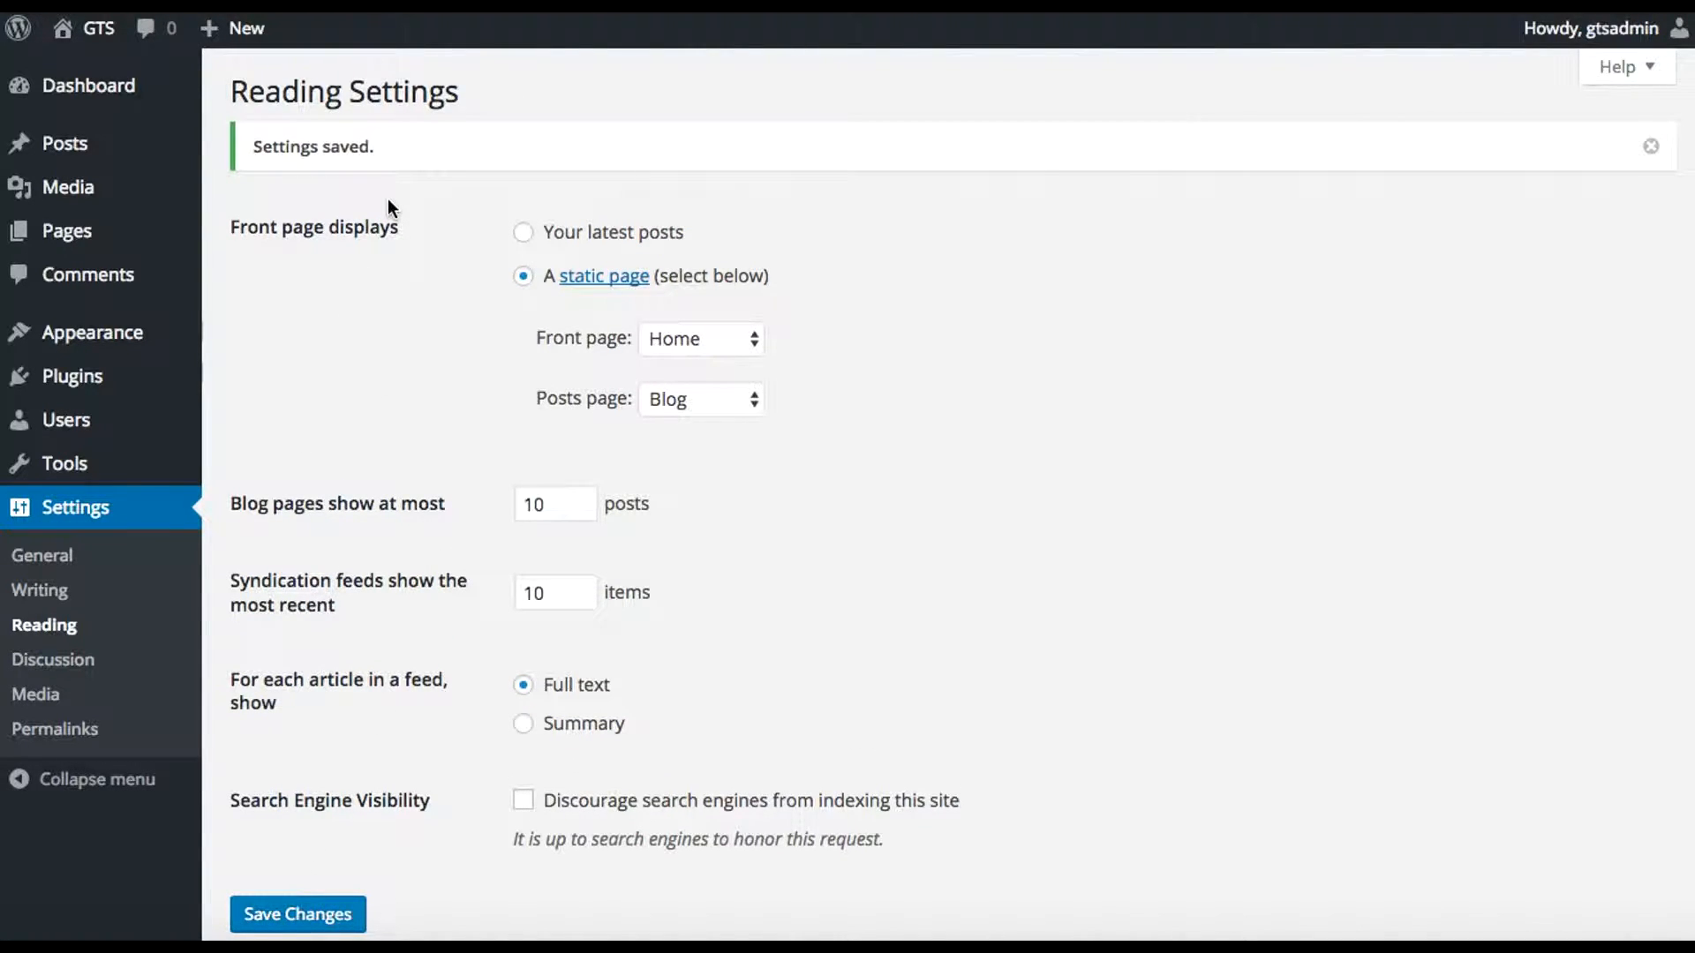
# Move the "Hello world!" post to the trash from the list of all posts
pyautogui.moveTo(92, 237)
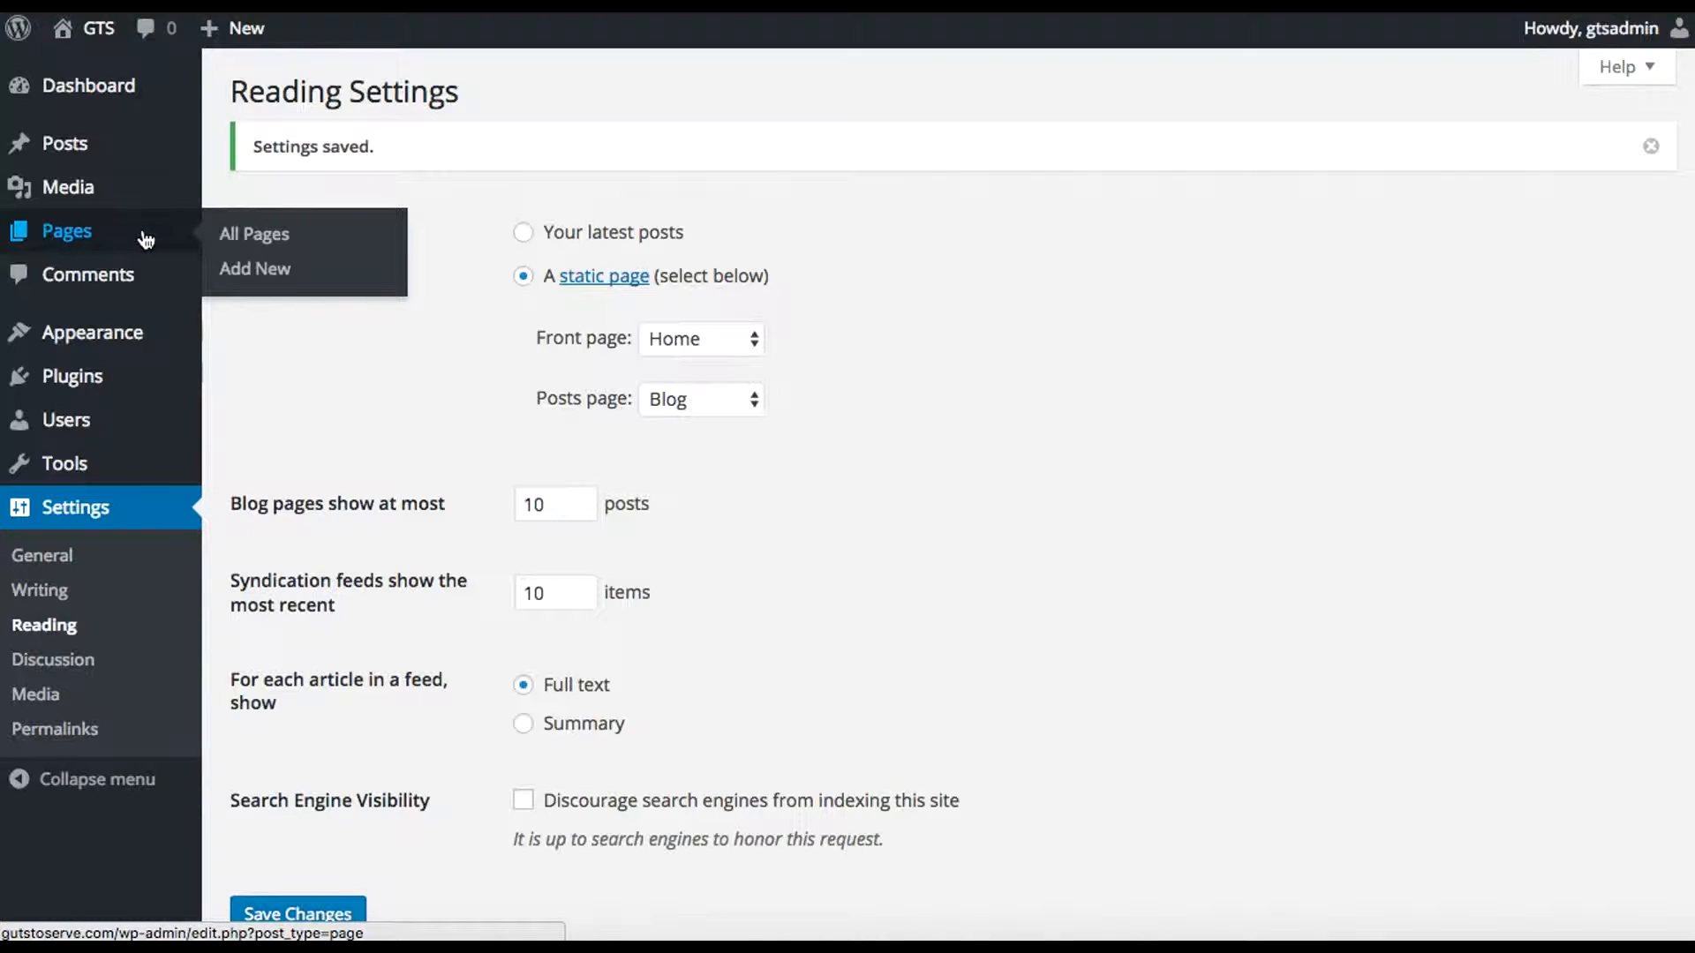
pyautogui.moveTo(124, 143)
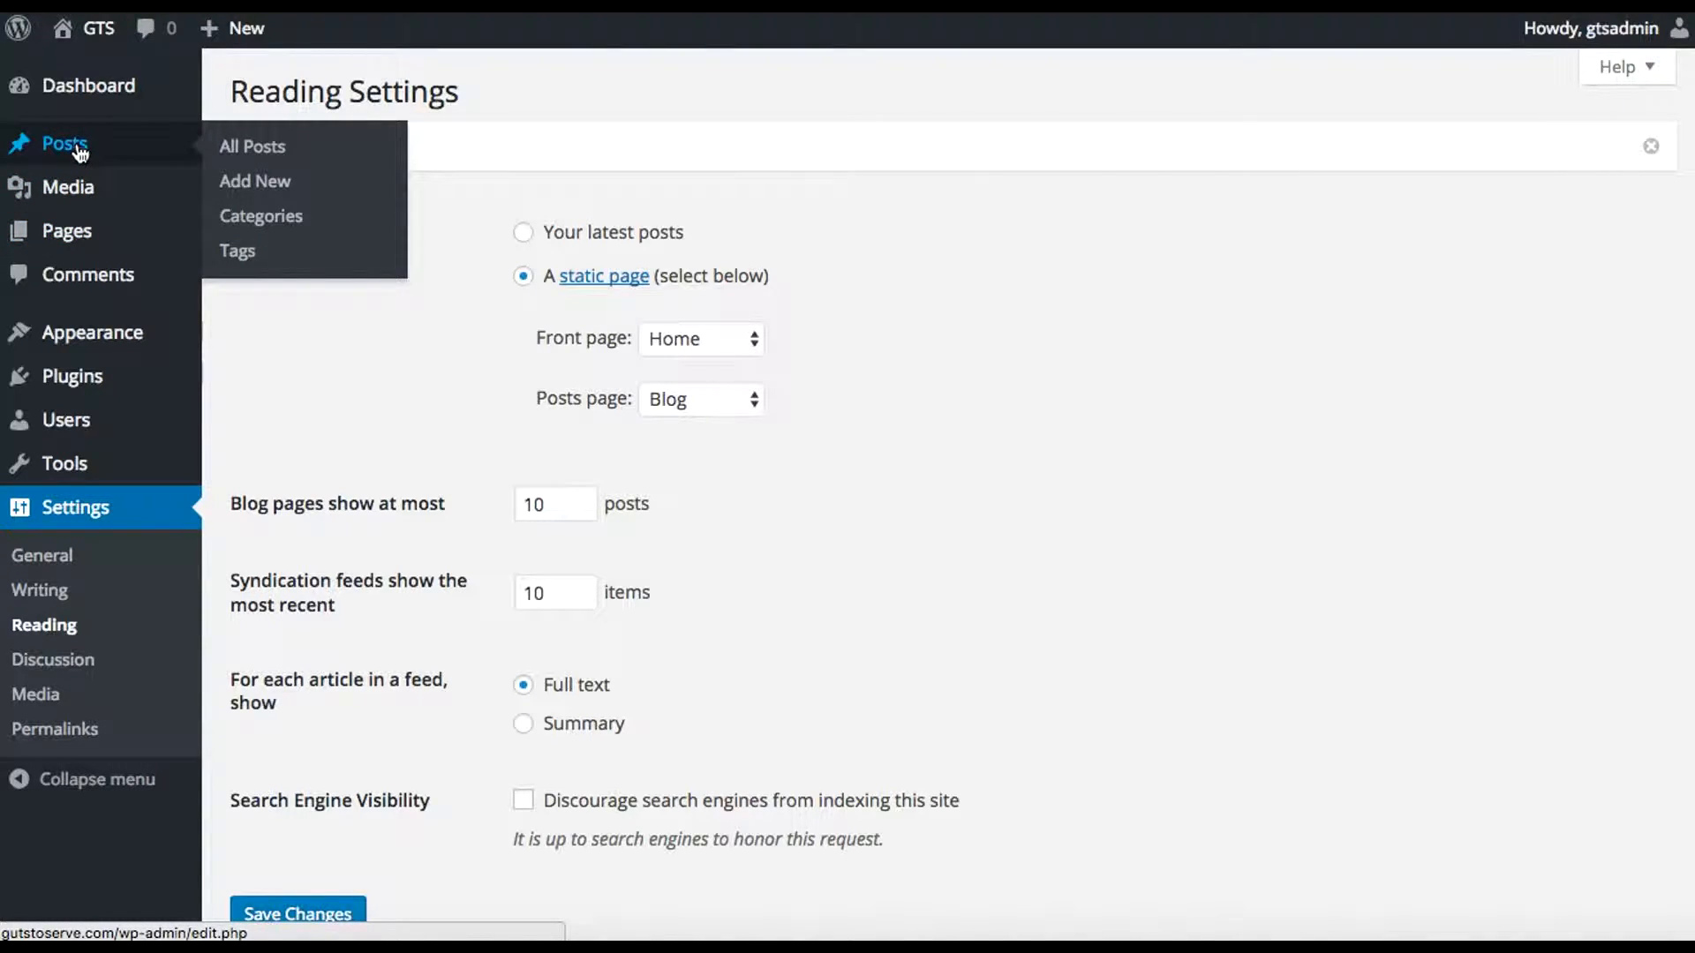
pyautogui.click(80, 151)
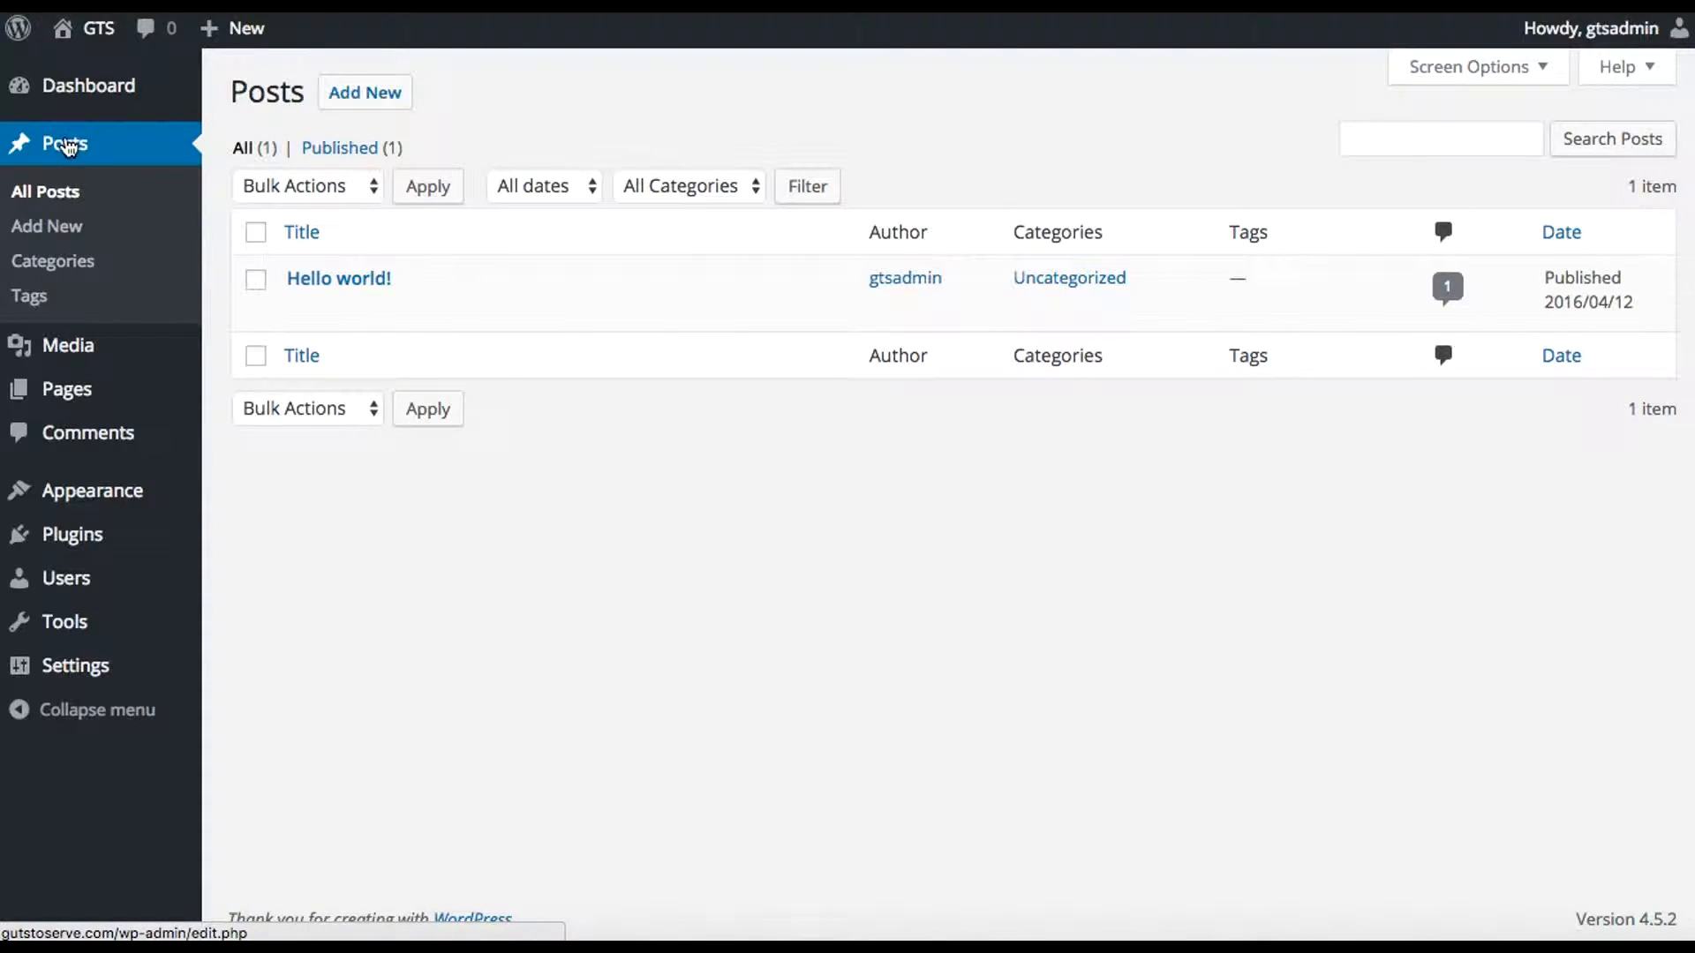
pyautogui.click(452, 313)
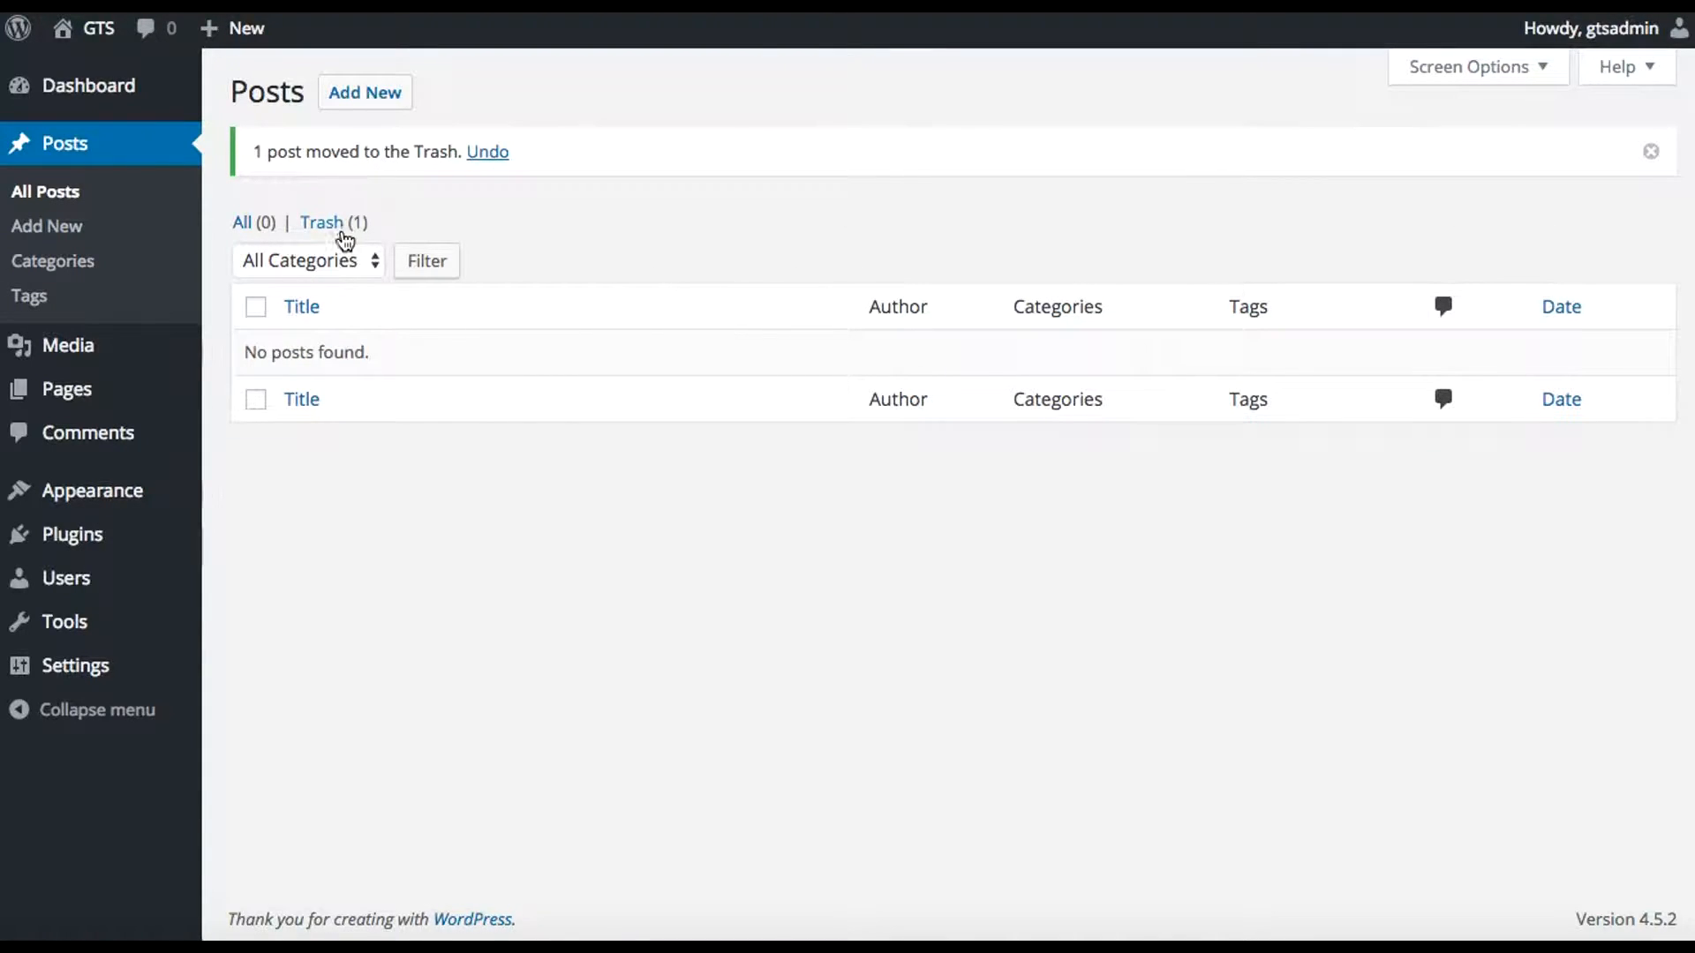
# Start a new post and give it the title "I have setup my website!"
pyautogui.click(366, 92)
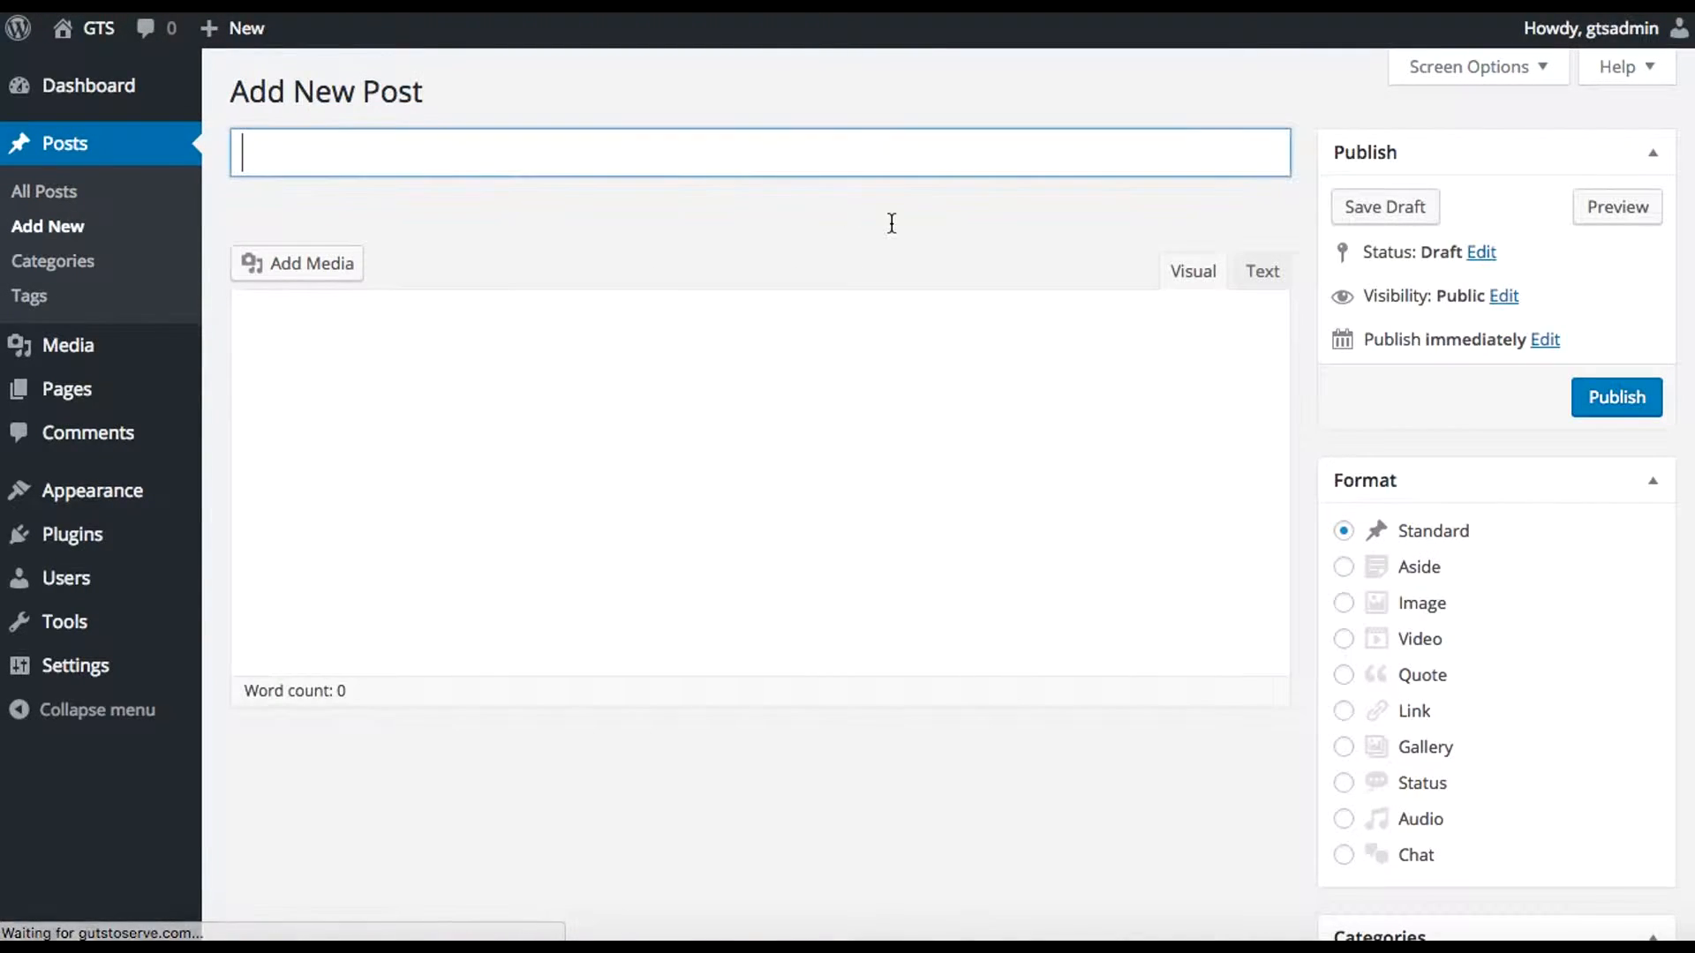
pyautogui.click(538, 166)
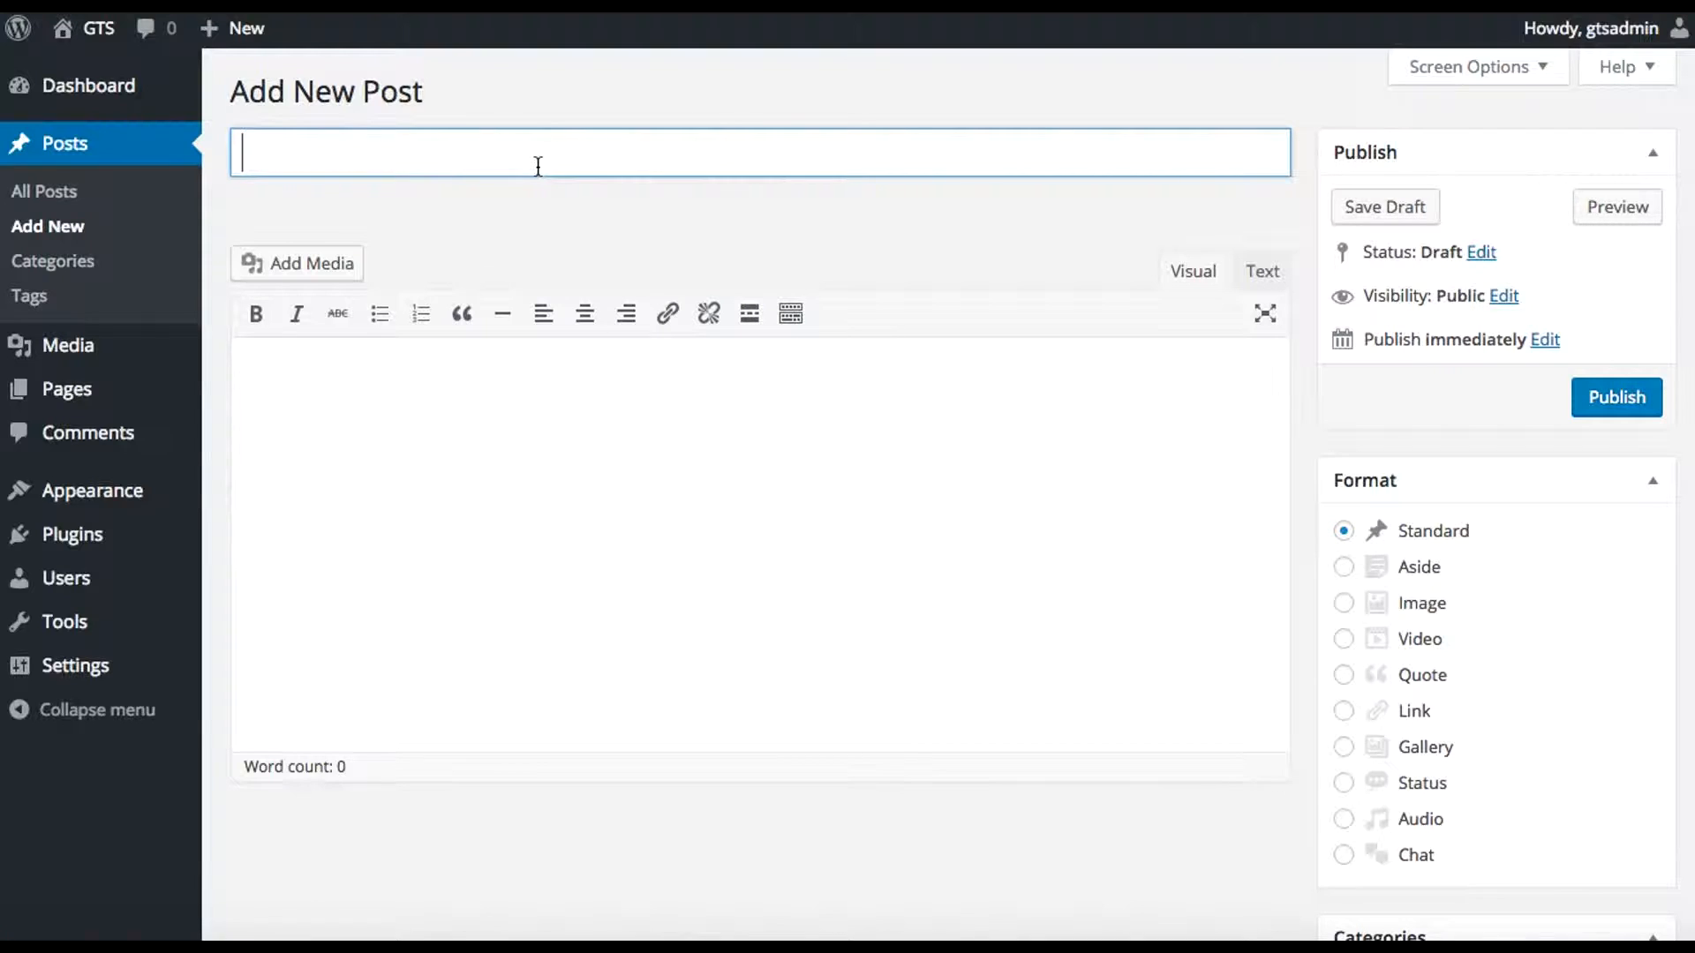
pyautogui.write('I have s')
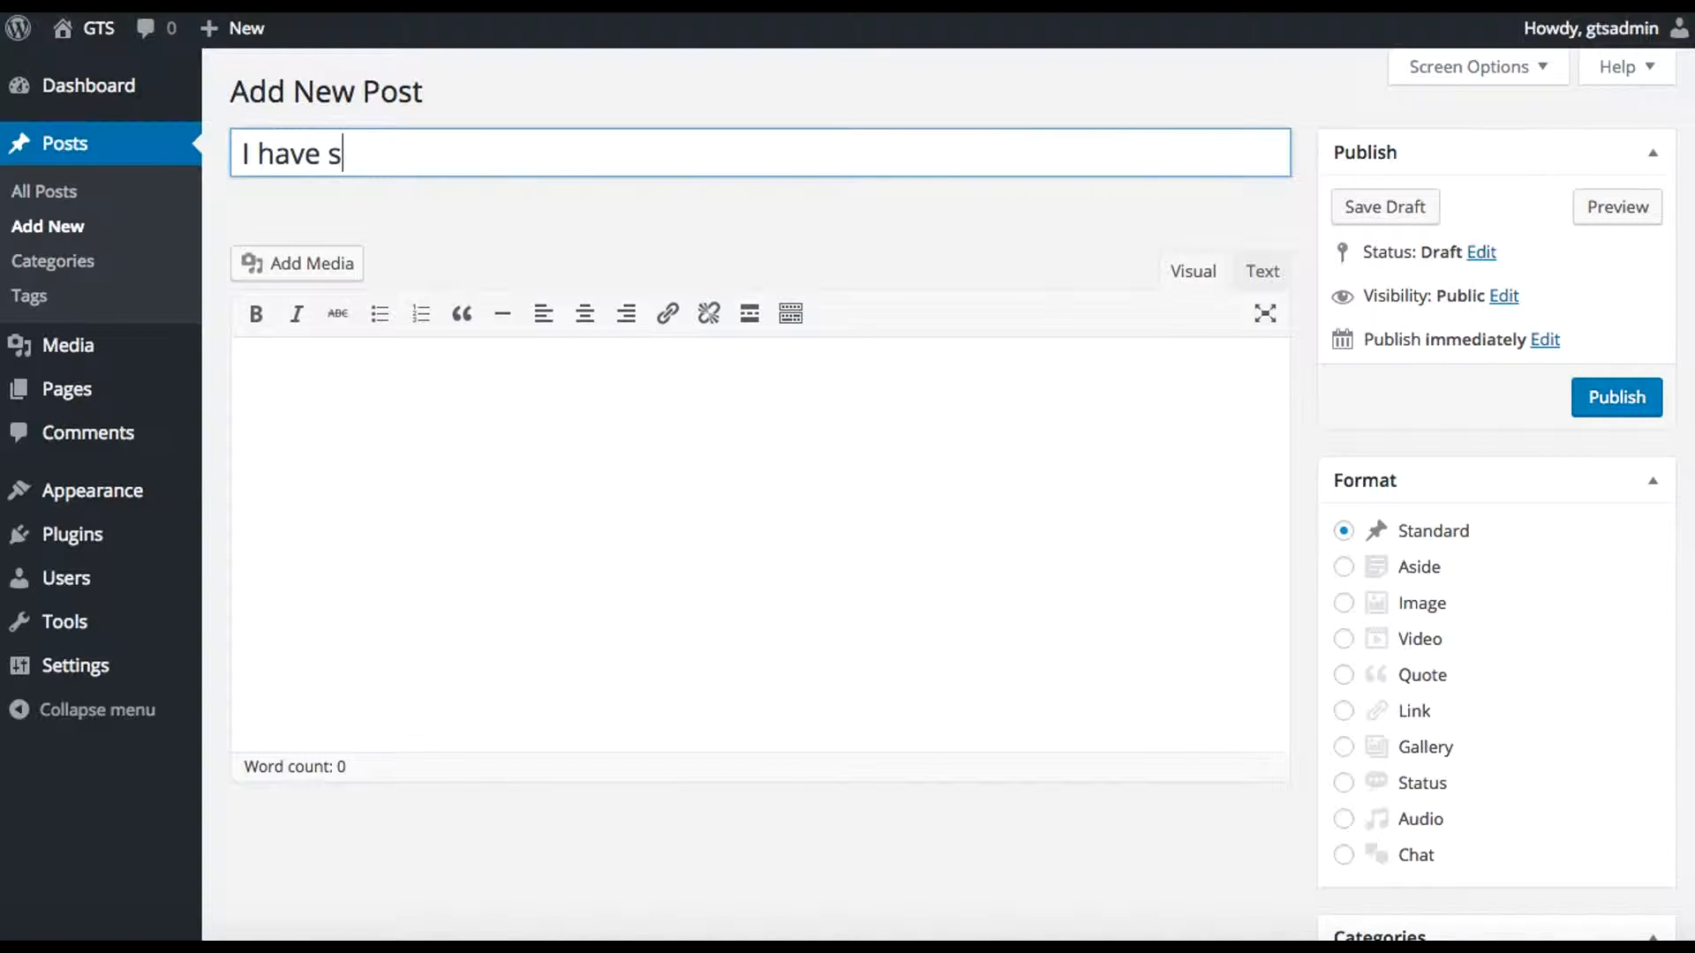
pyautogui.write('etup my website')
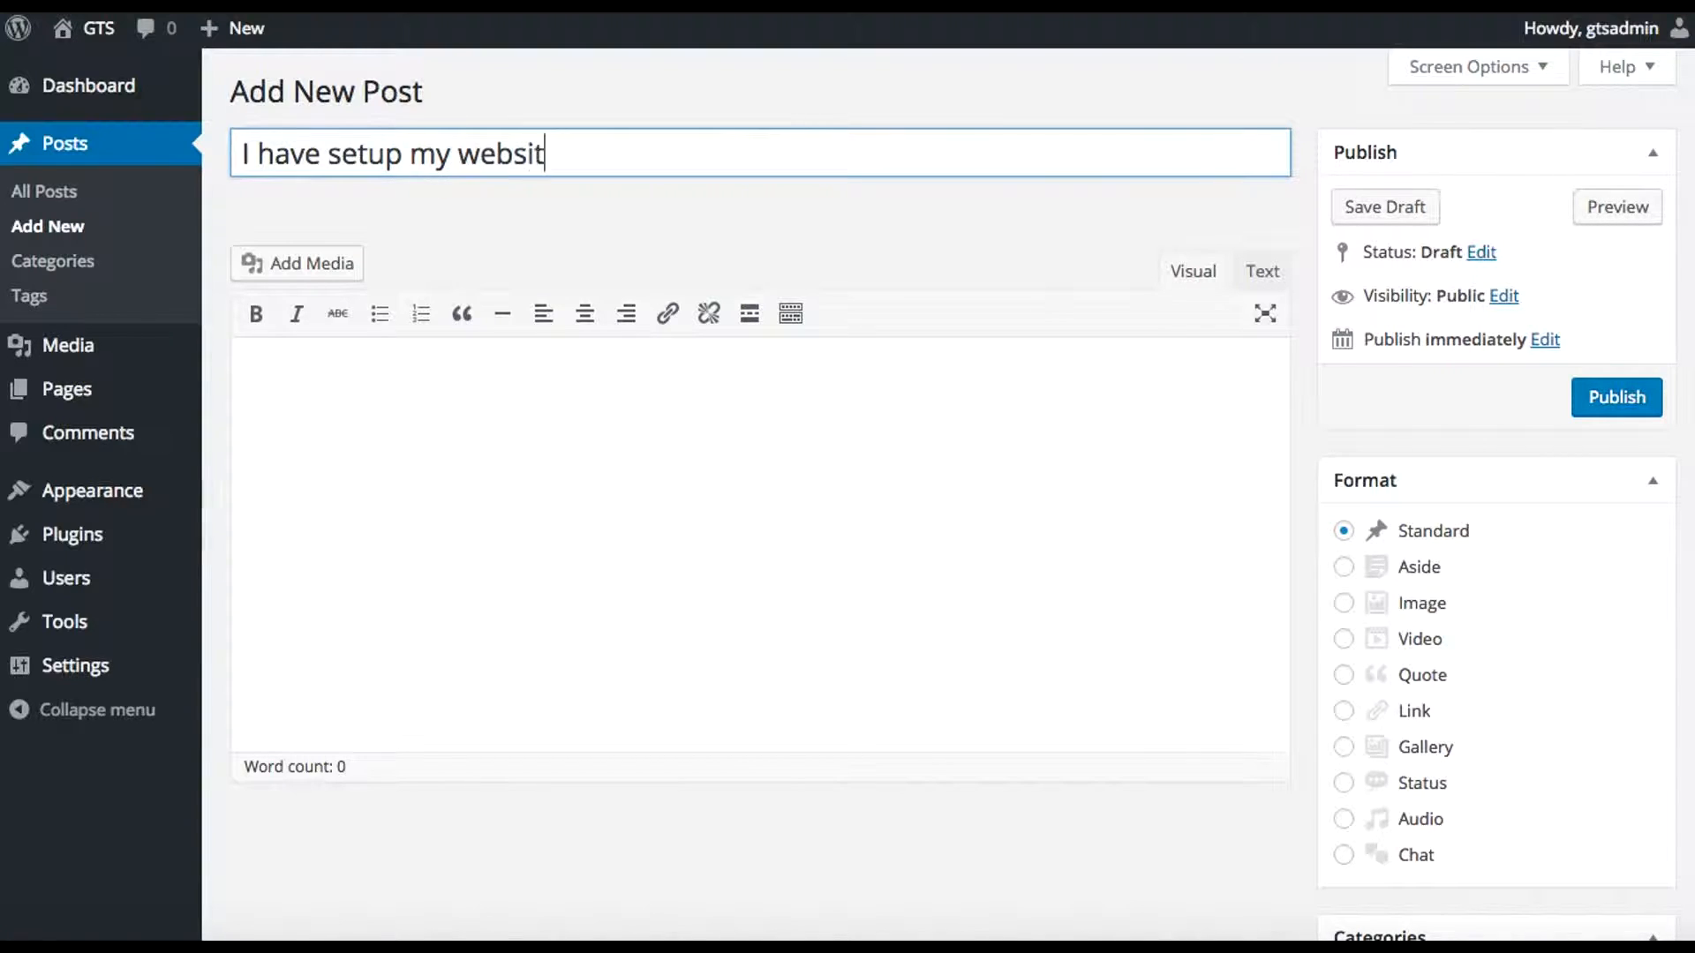
# Write the post body "This post is to announce my new website..." and sign it with the author's initials a few lines below
pyautogui.click(481, 406)
pyautogui.write('This post is to announce my new website...')
pyautogui.press('Return')
pyautogui.press('Return')
pyautogui.press('Return')
pyautogui.write('DH')
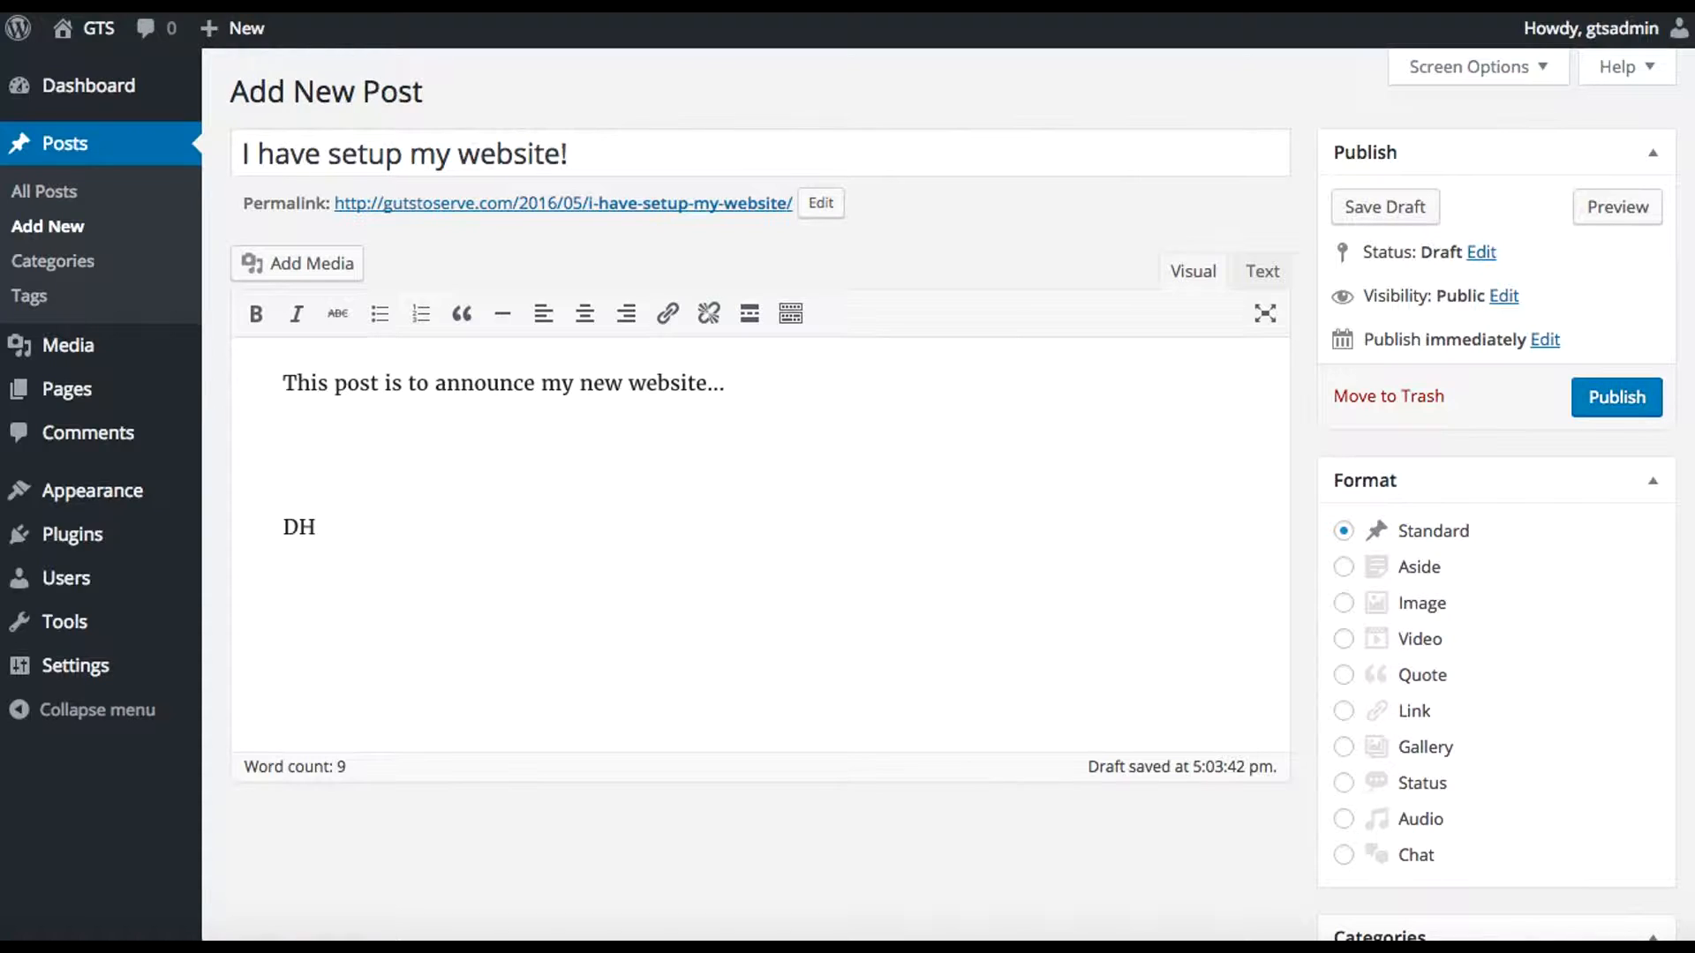
pyautogui.click(371, 454)
# Add the filler line ";lfja;lDJSG;lkjadg;lkjsdgl;kjsdg" between the announcement sentence and the sign-off, with an empty line below it
pyautogui.scroll(-1, 1310, 535)
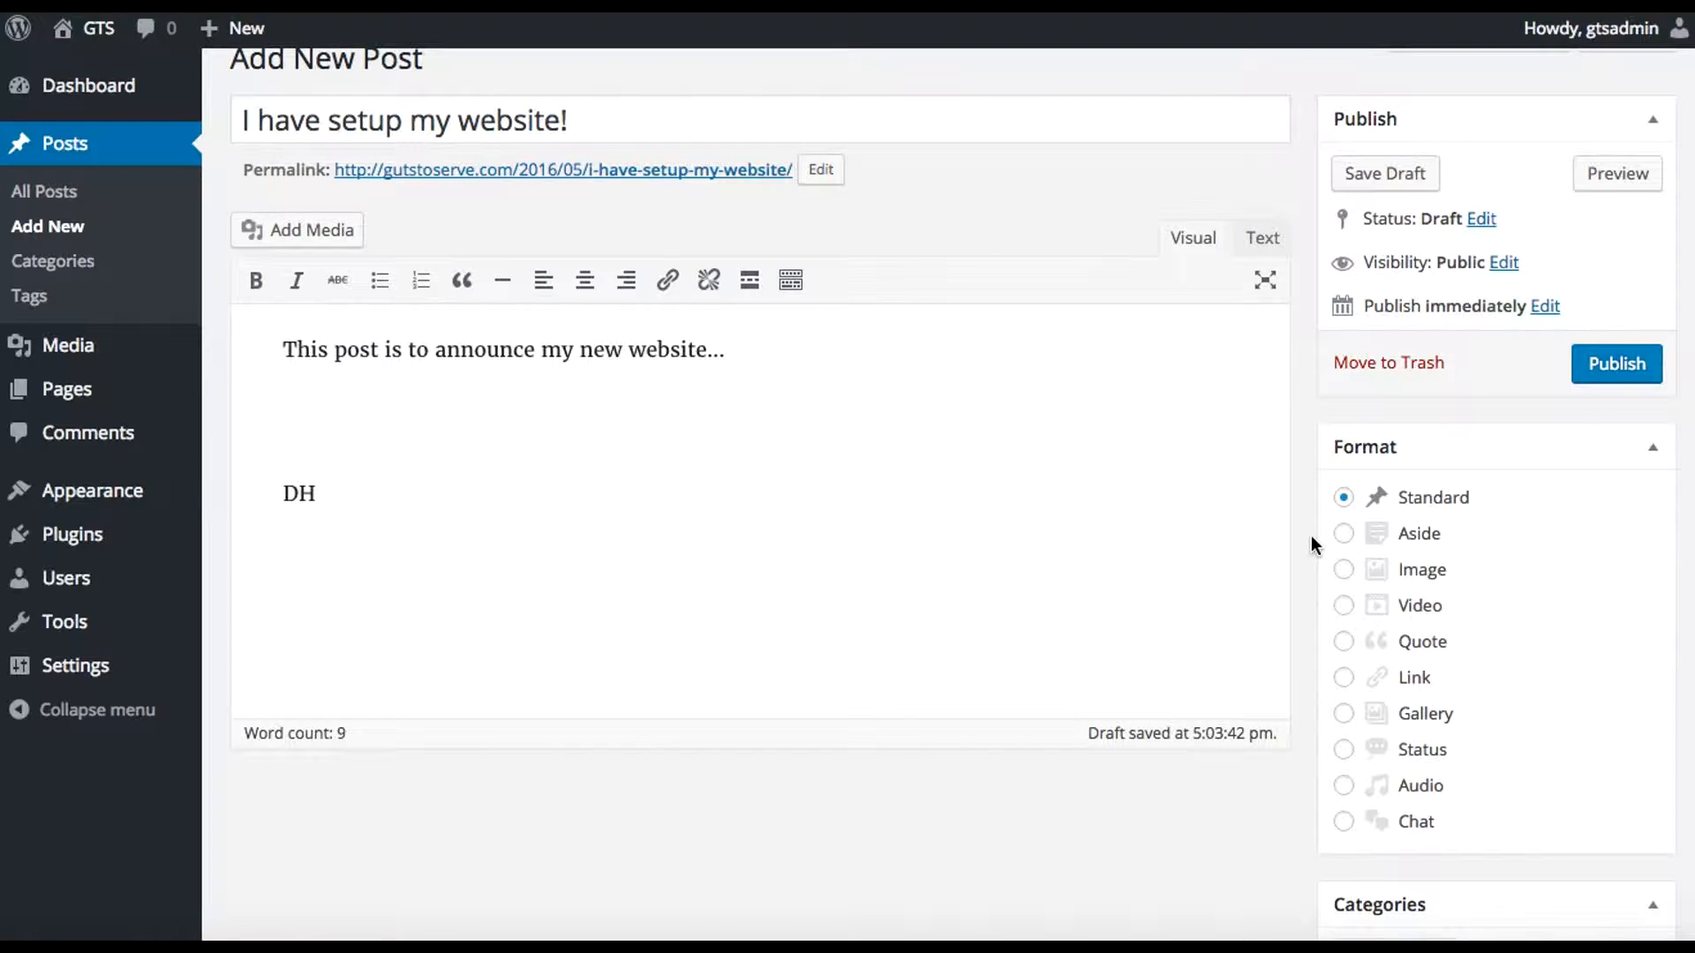
pyautogui.scroll(-3, 1311, 535)
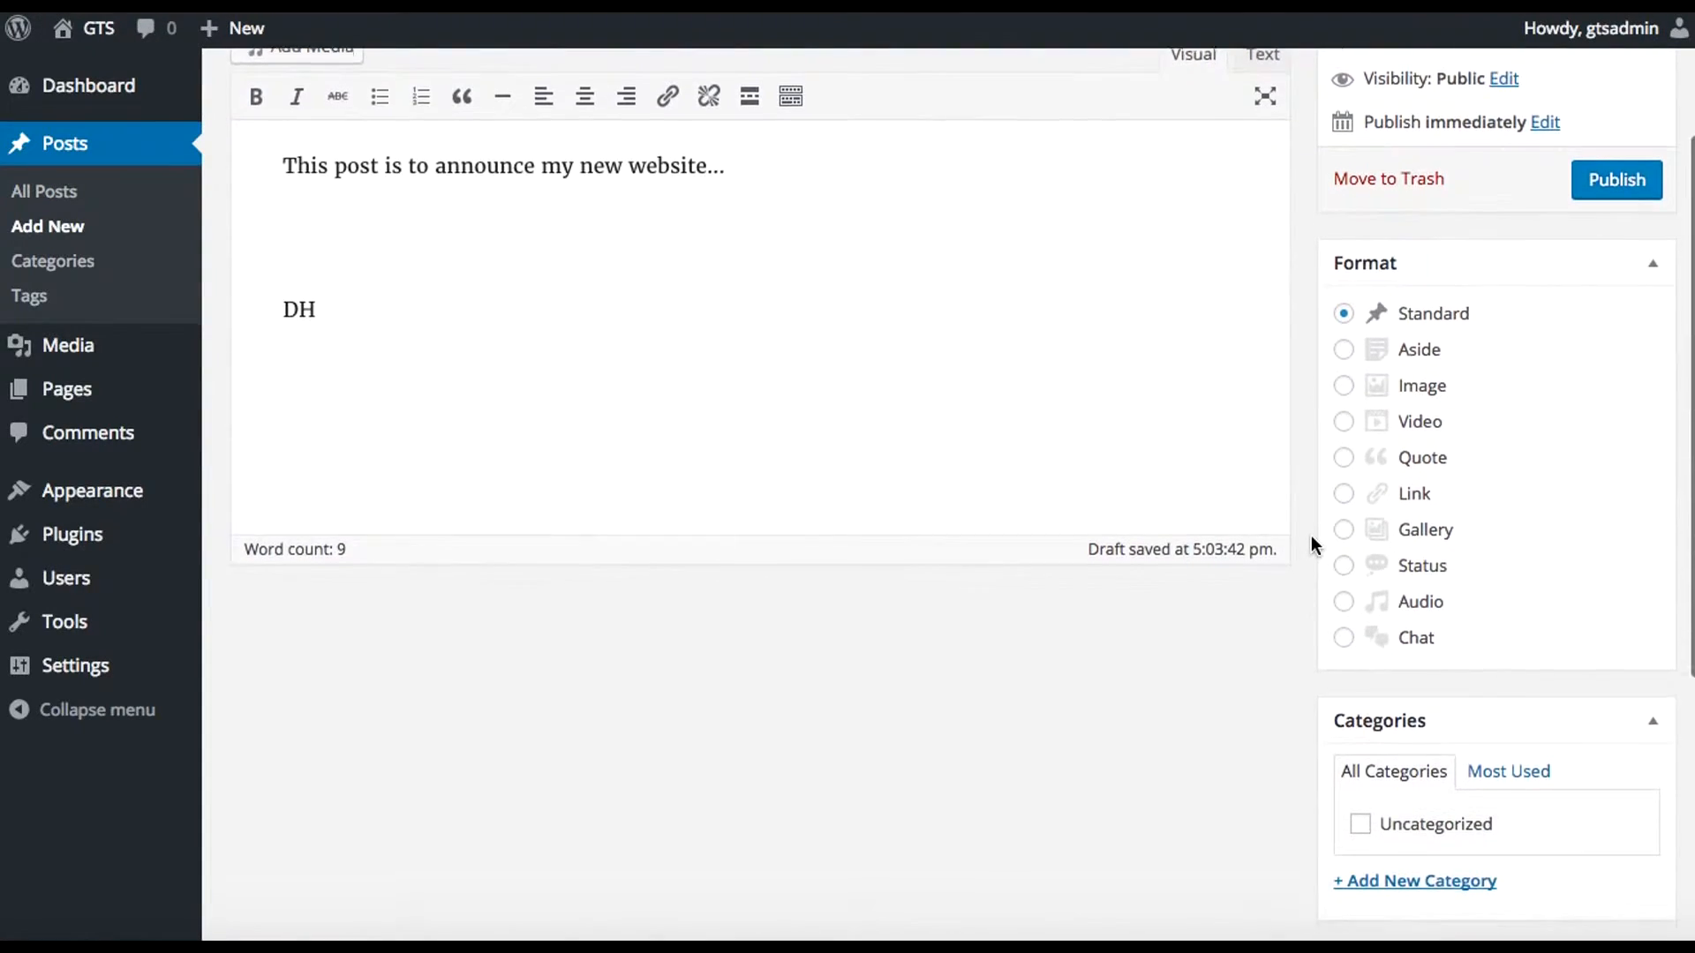
pyautogui.scroll(4, 1309, 591)
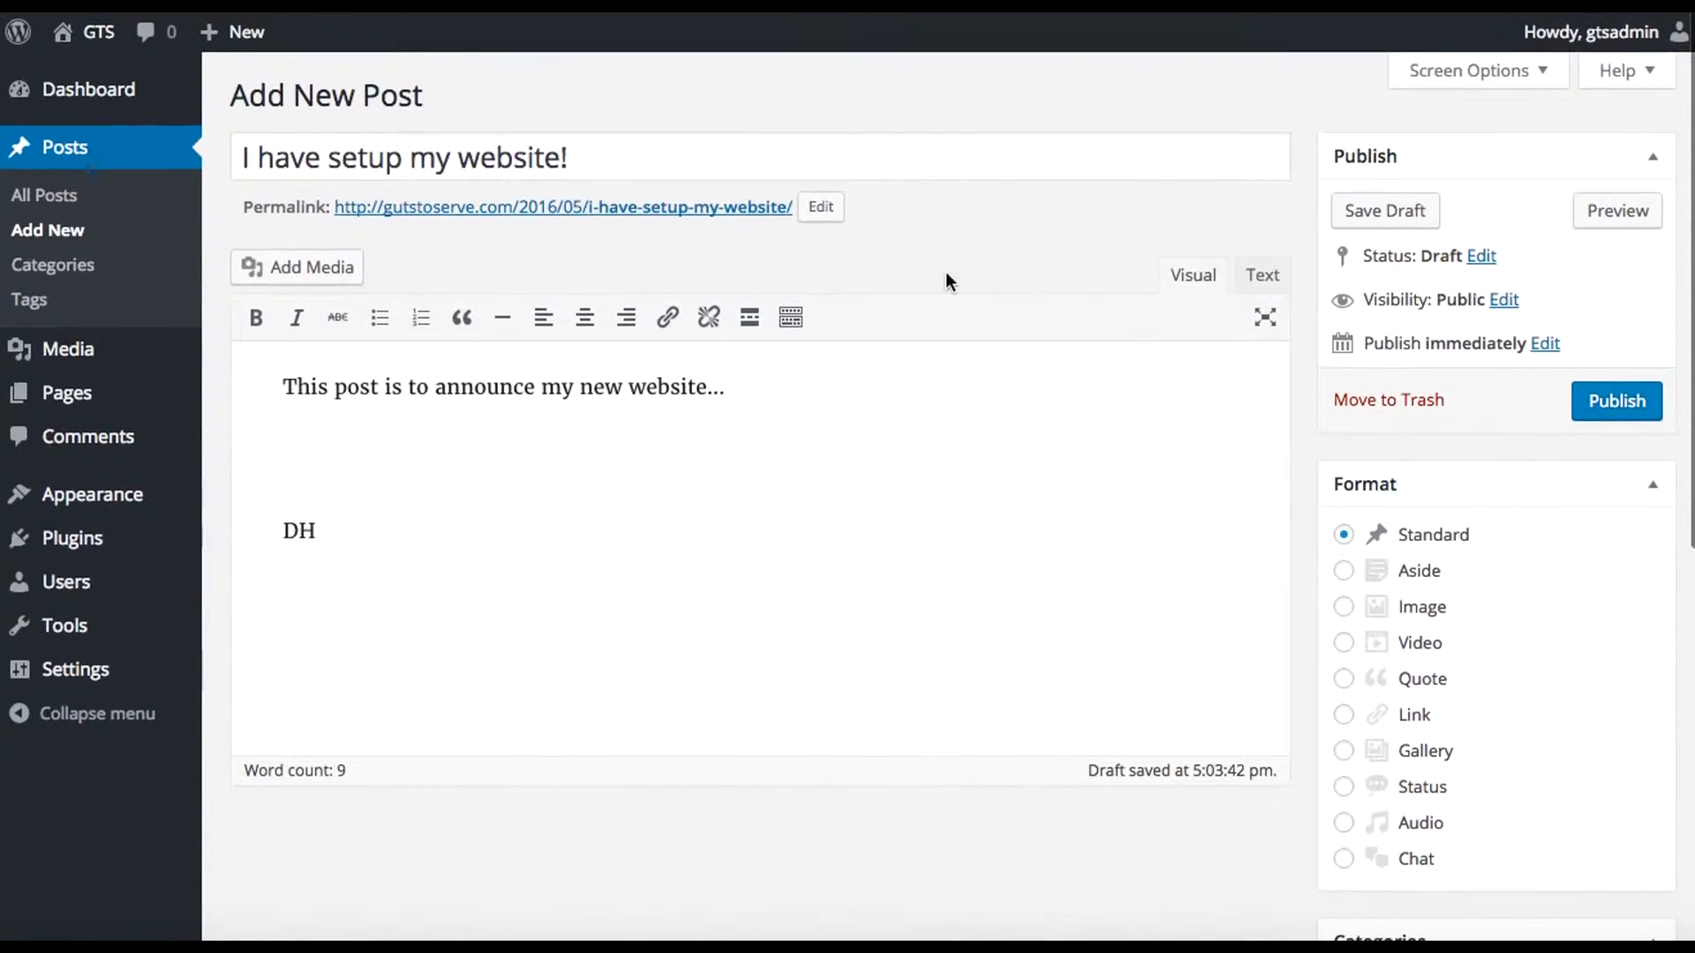
pyautogui.write(';lfja;lDJSG;lkjadg;lkjsdgl;kjsdg')
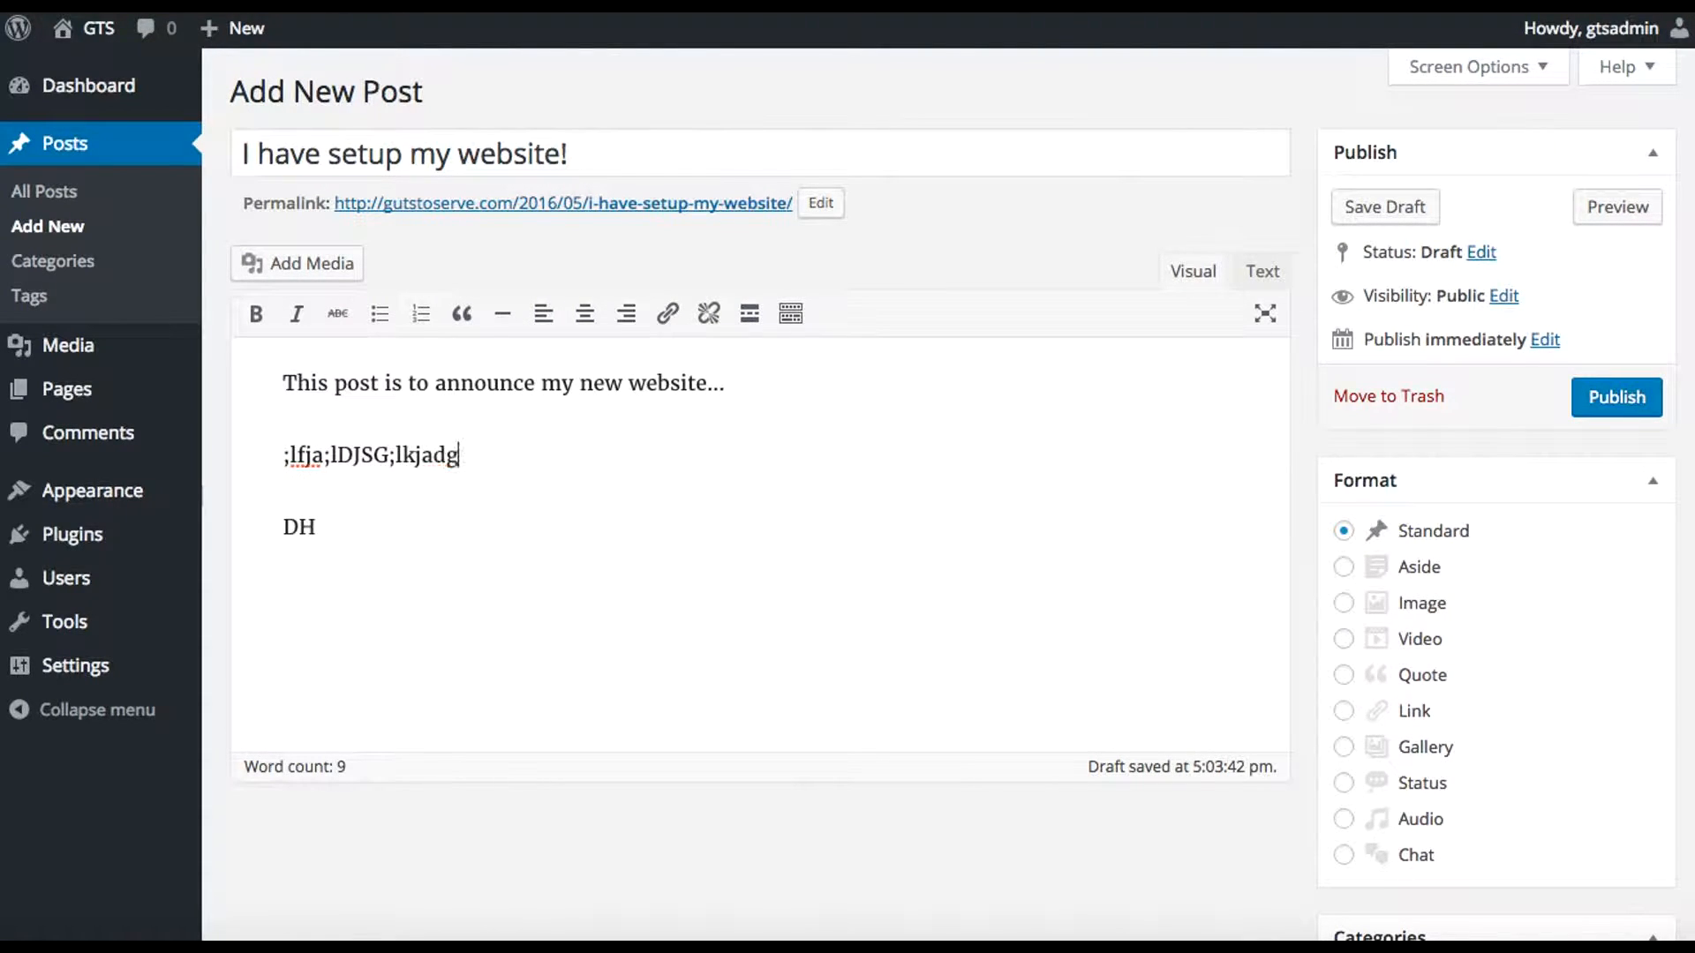
pyautogui.press('Return')
pyautogui.press('Return')
pyautogui.press('BackSpace')
# Upload Armor-of-God-Graphic.png from the FWJ folder to the media library and insert it into the post below the filler line
pyautogui.click(333, 263)
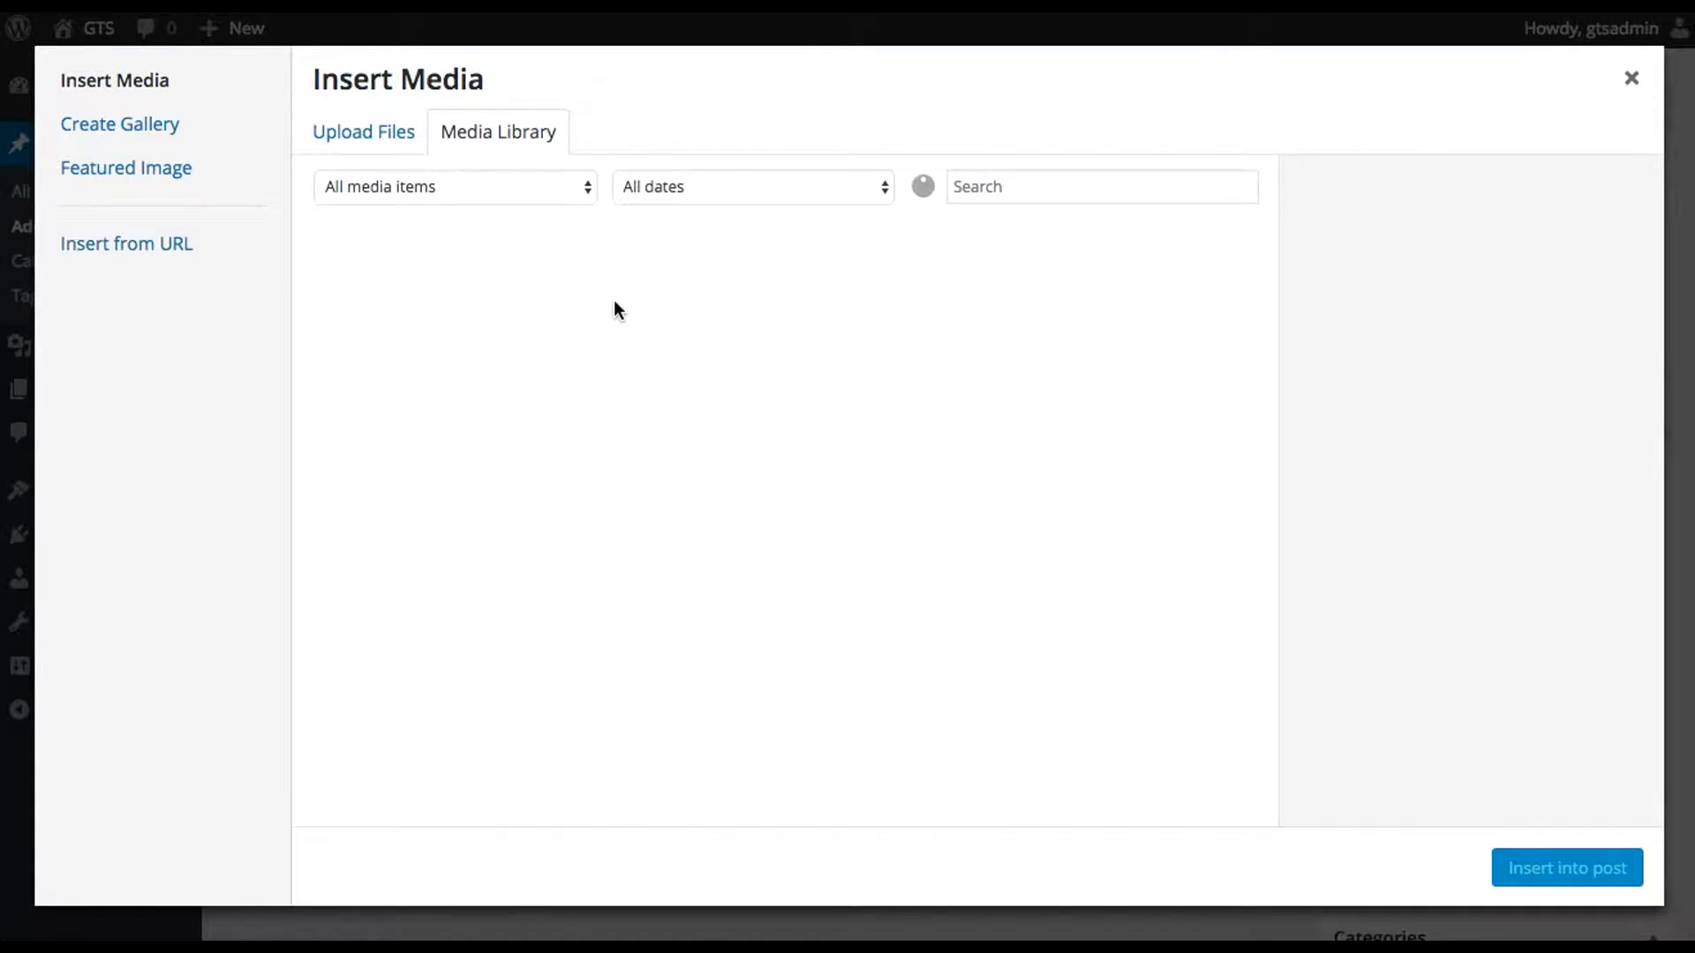
pyautogui.click(793, 523)
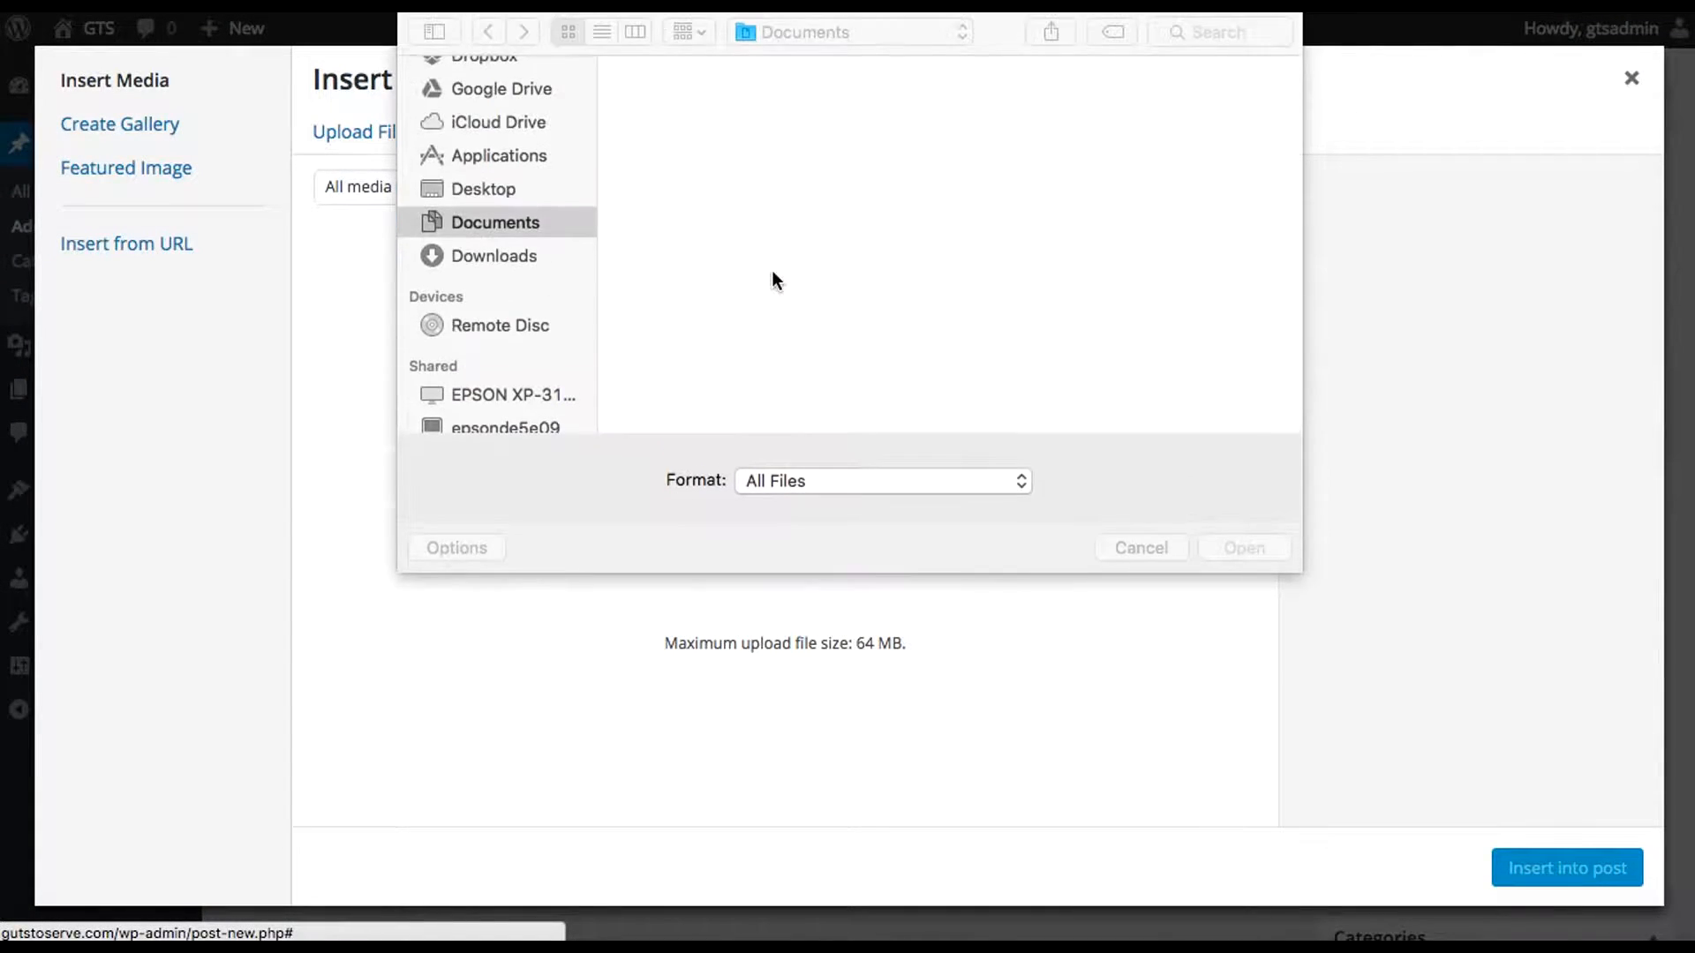
pyautogui.click(1019, 80)
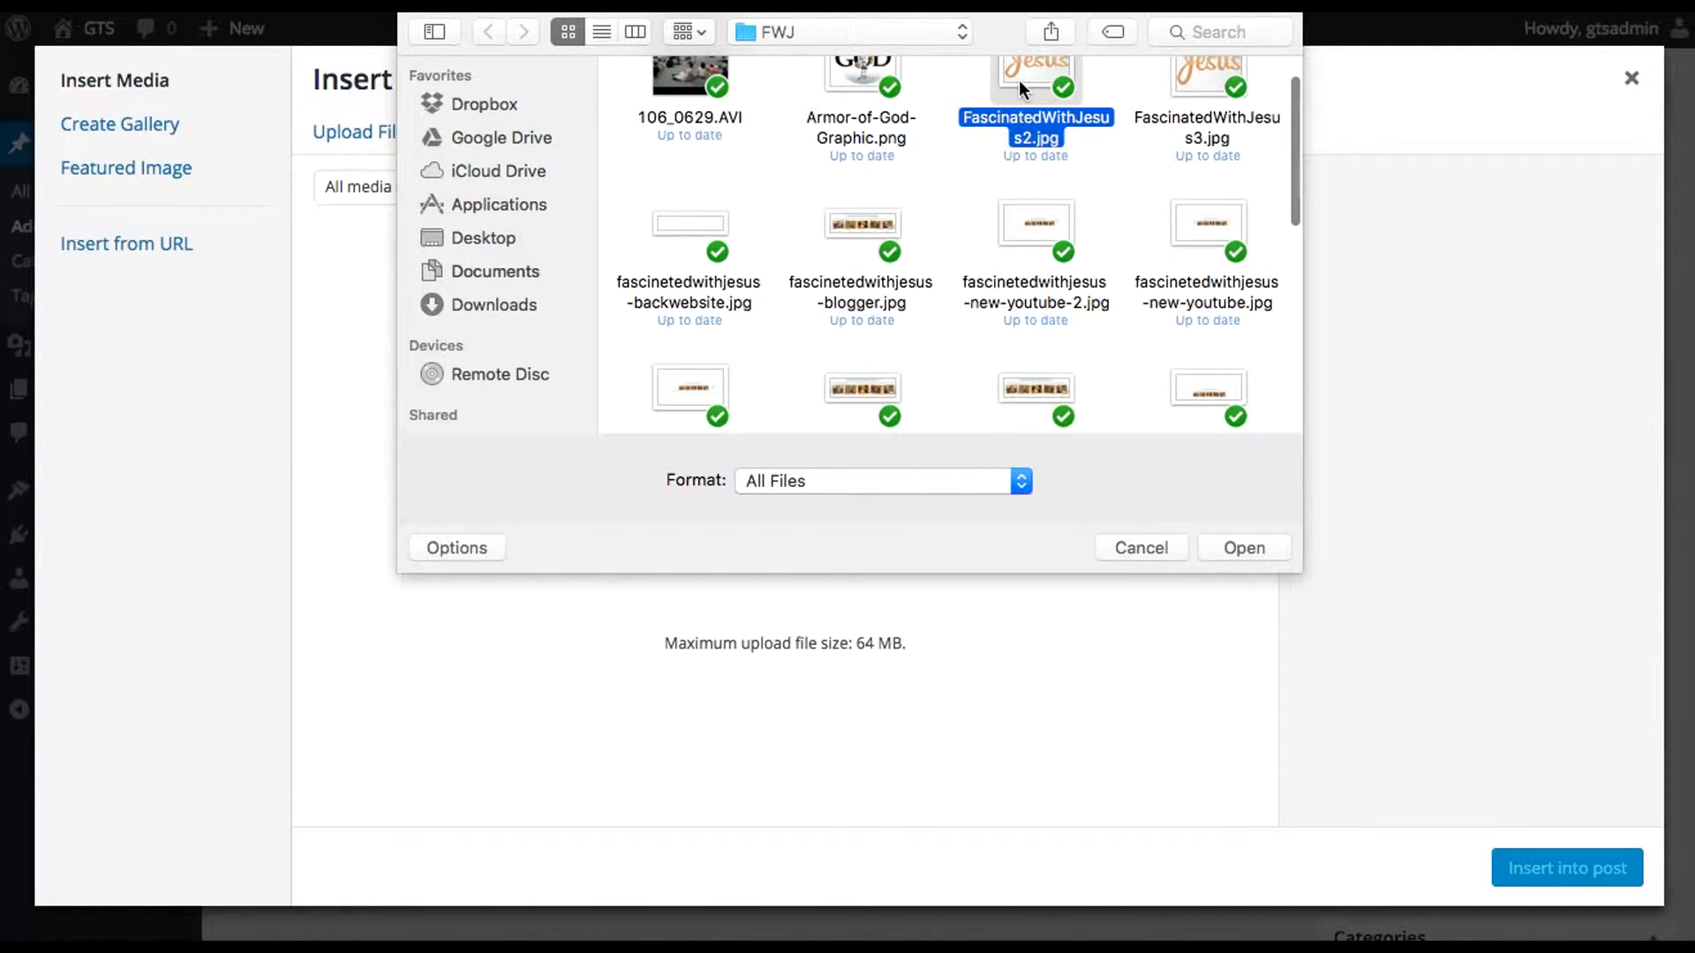
pyautogui.click(849, 88)
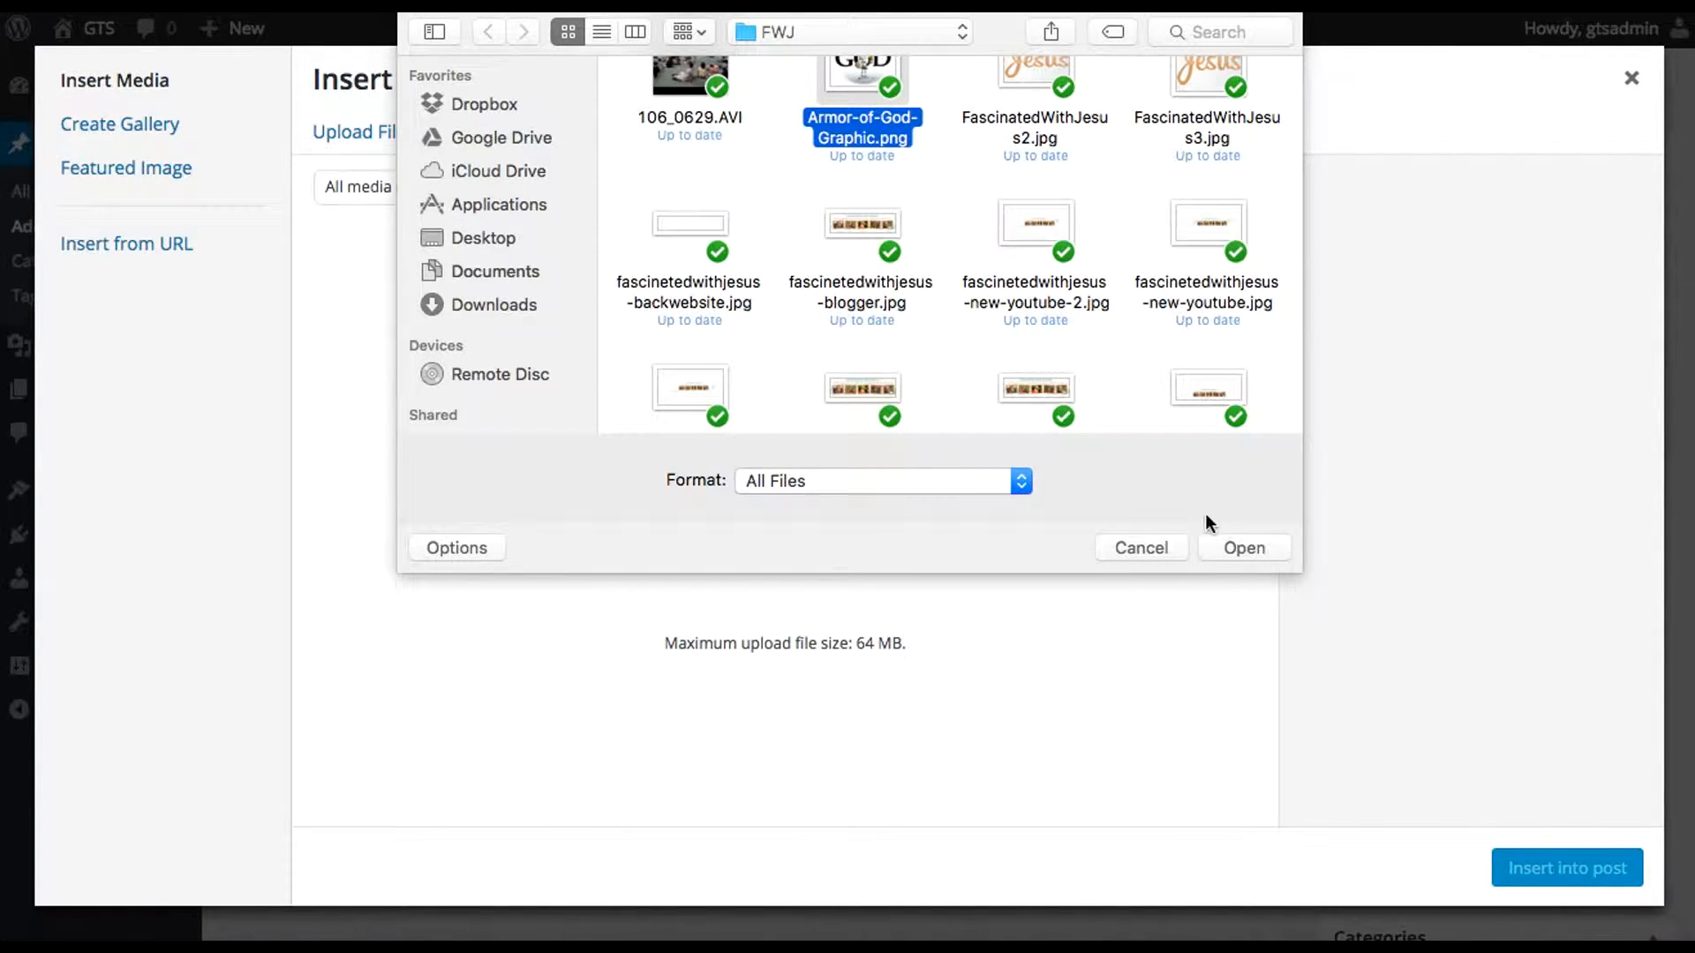
pyautogui.click(1236, 548)
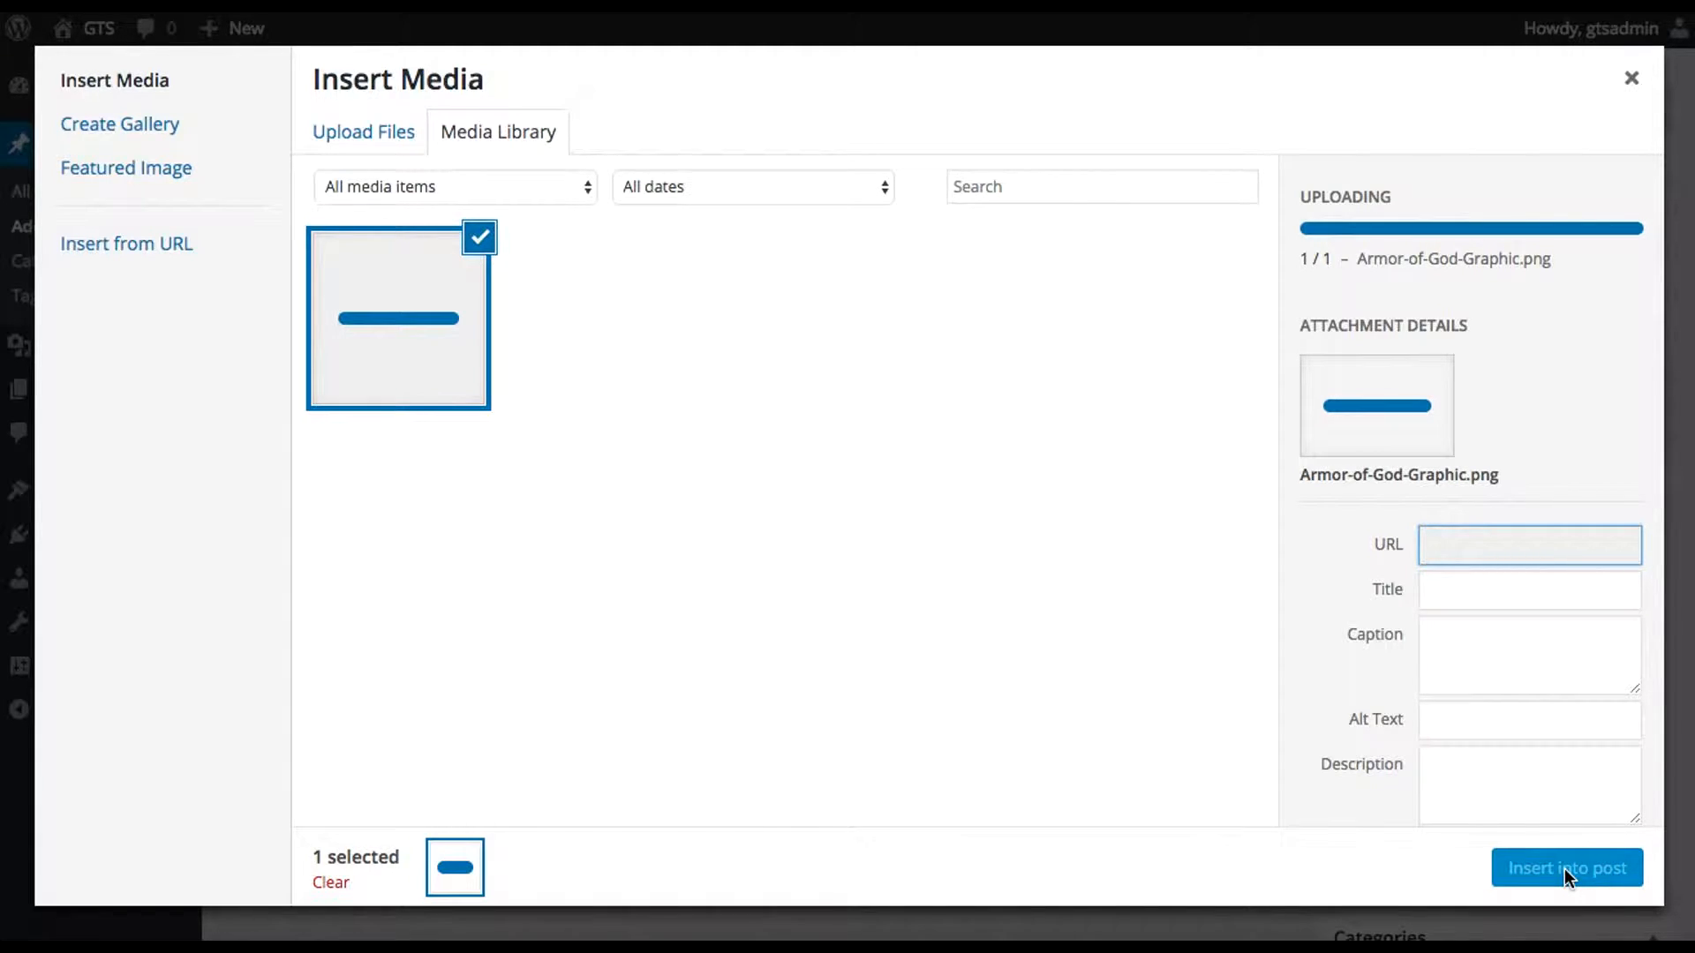
pyautogui.click(1553, 871)
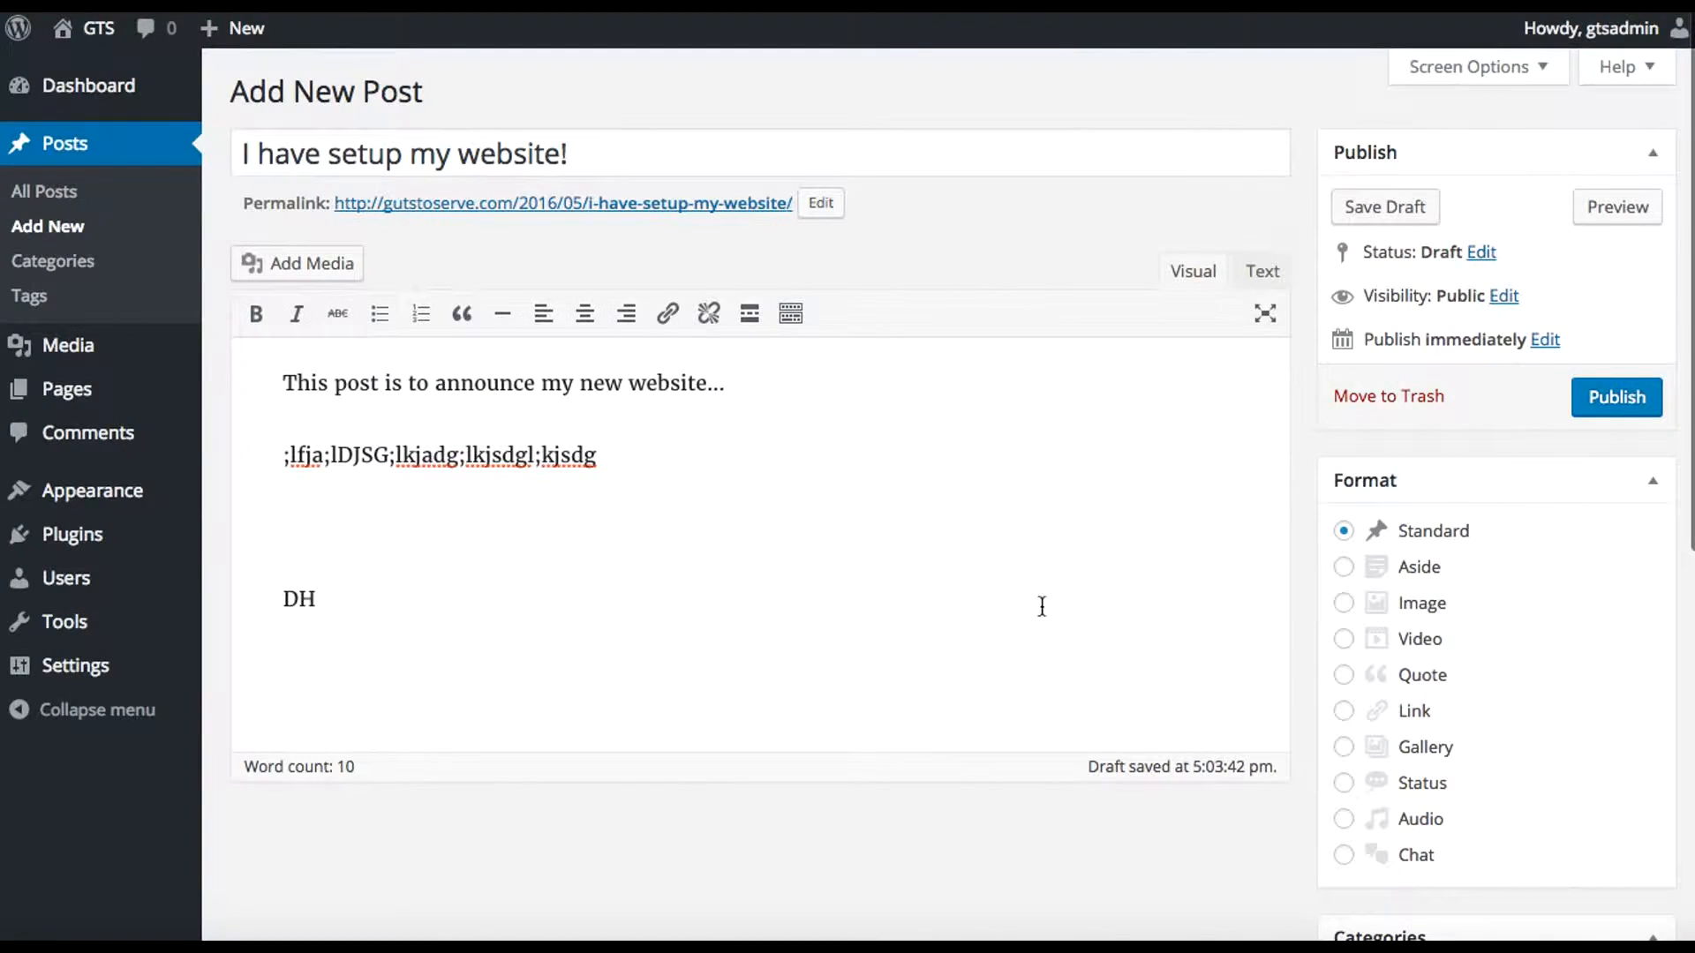
# Set the uploaded Armor of God graphic as the post's featured image
pyautogui.scroll(-2, 1315, 755)
pyautogui.scroll(-3, 1315, 757)
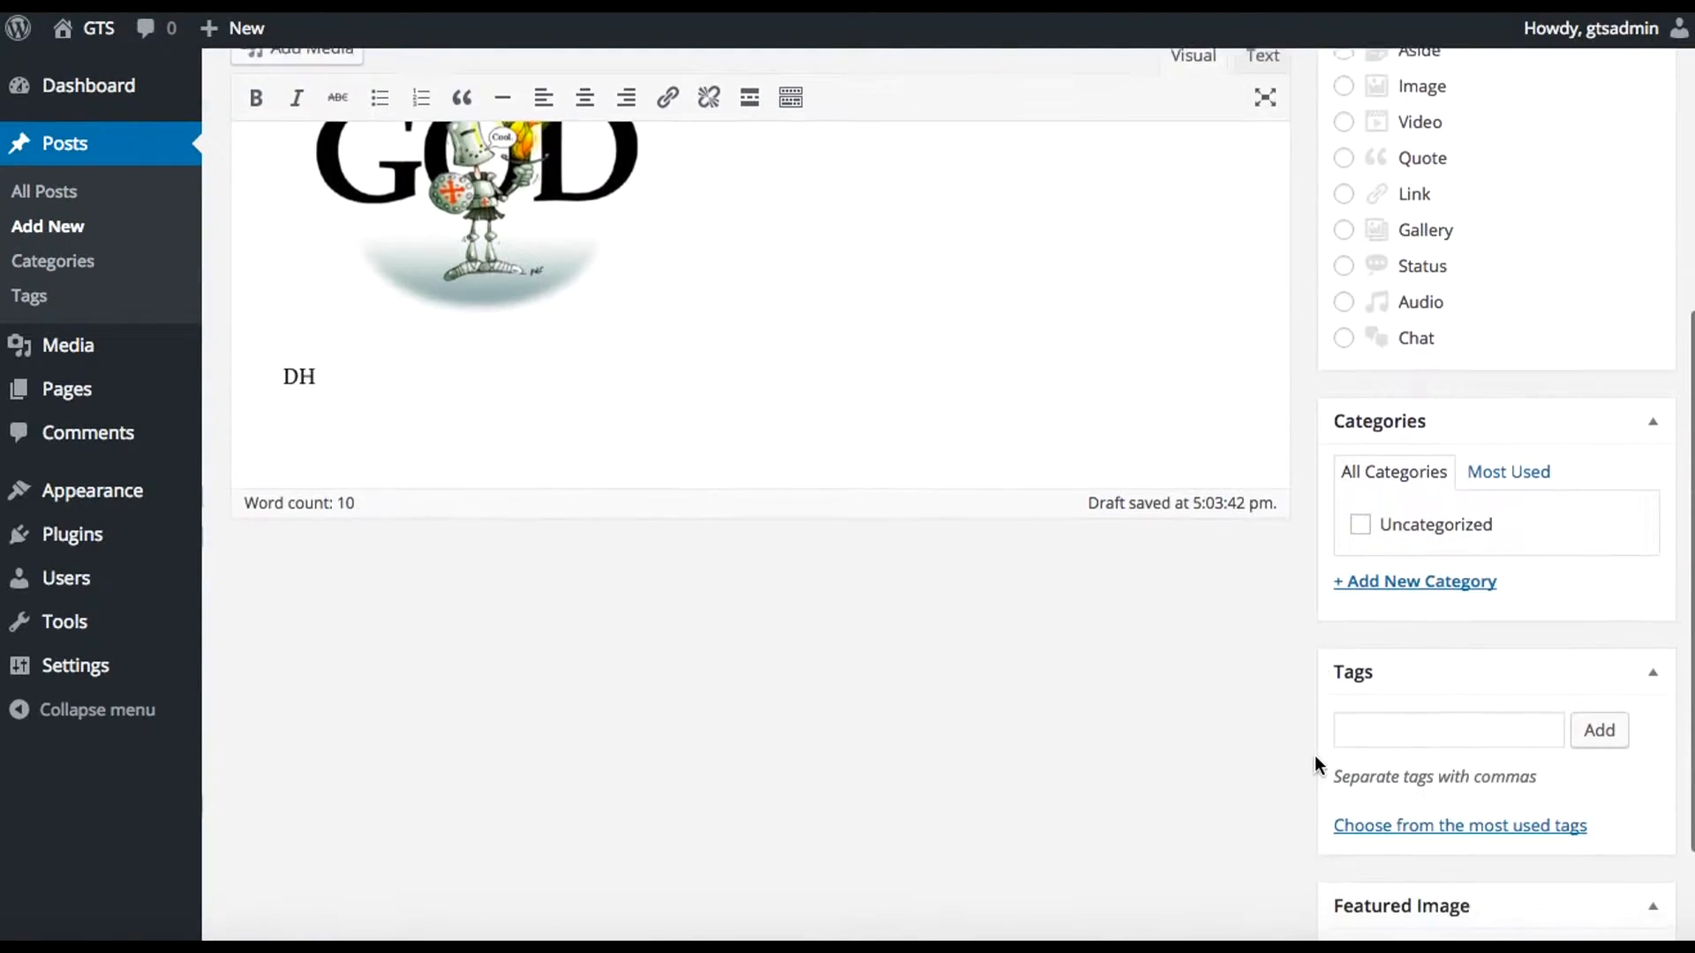
pyautogui.click(1397, 808)
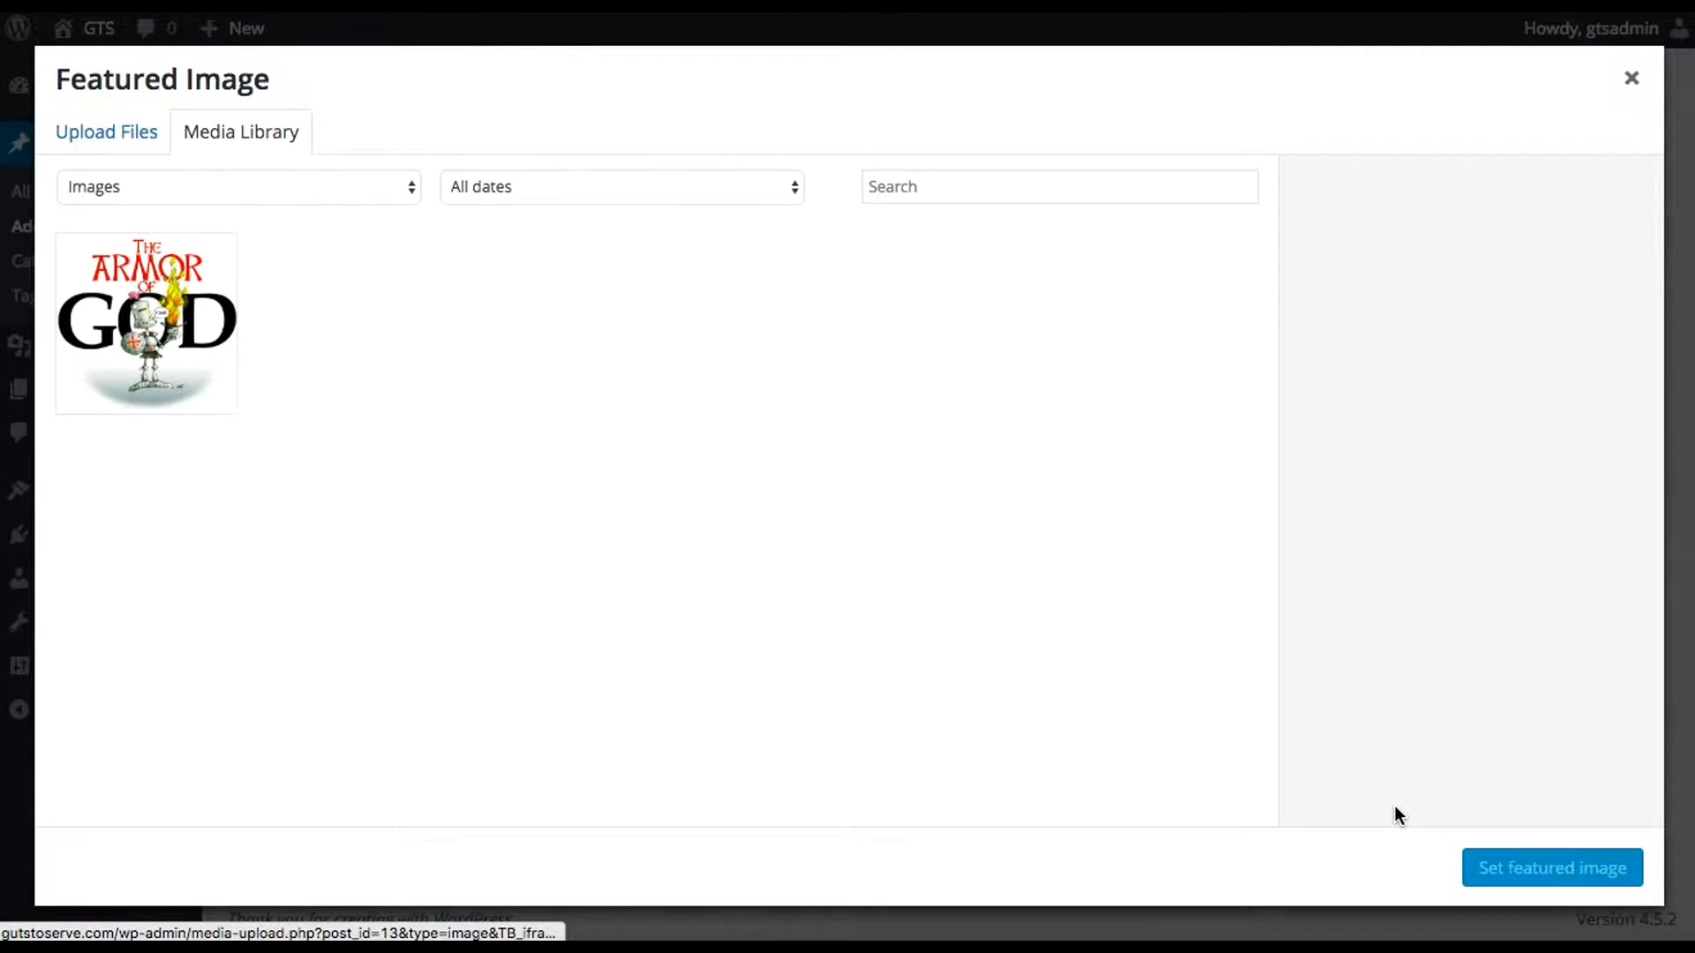
pyautogui.click(148, 342)
pyautogui.click(1534, 866)
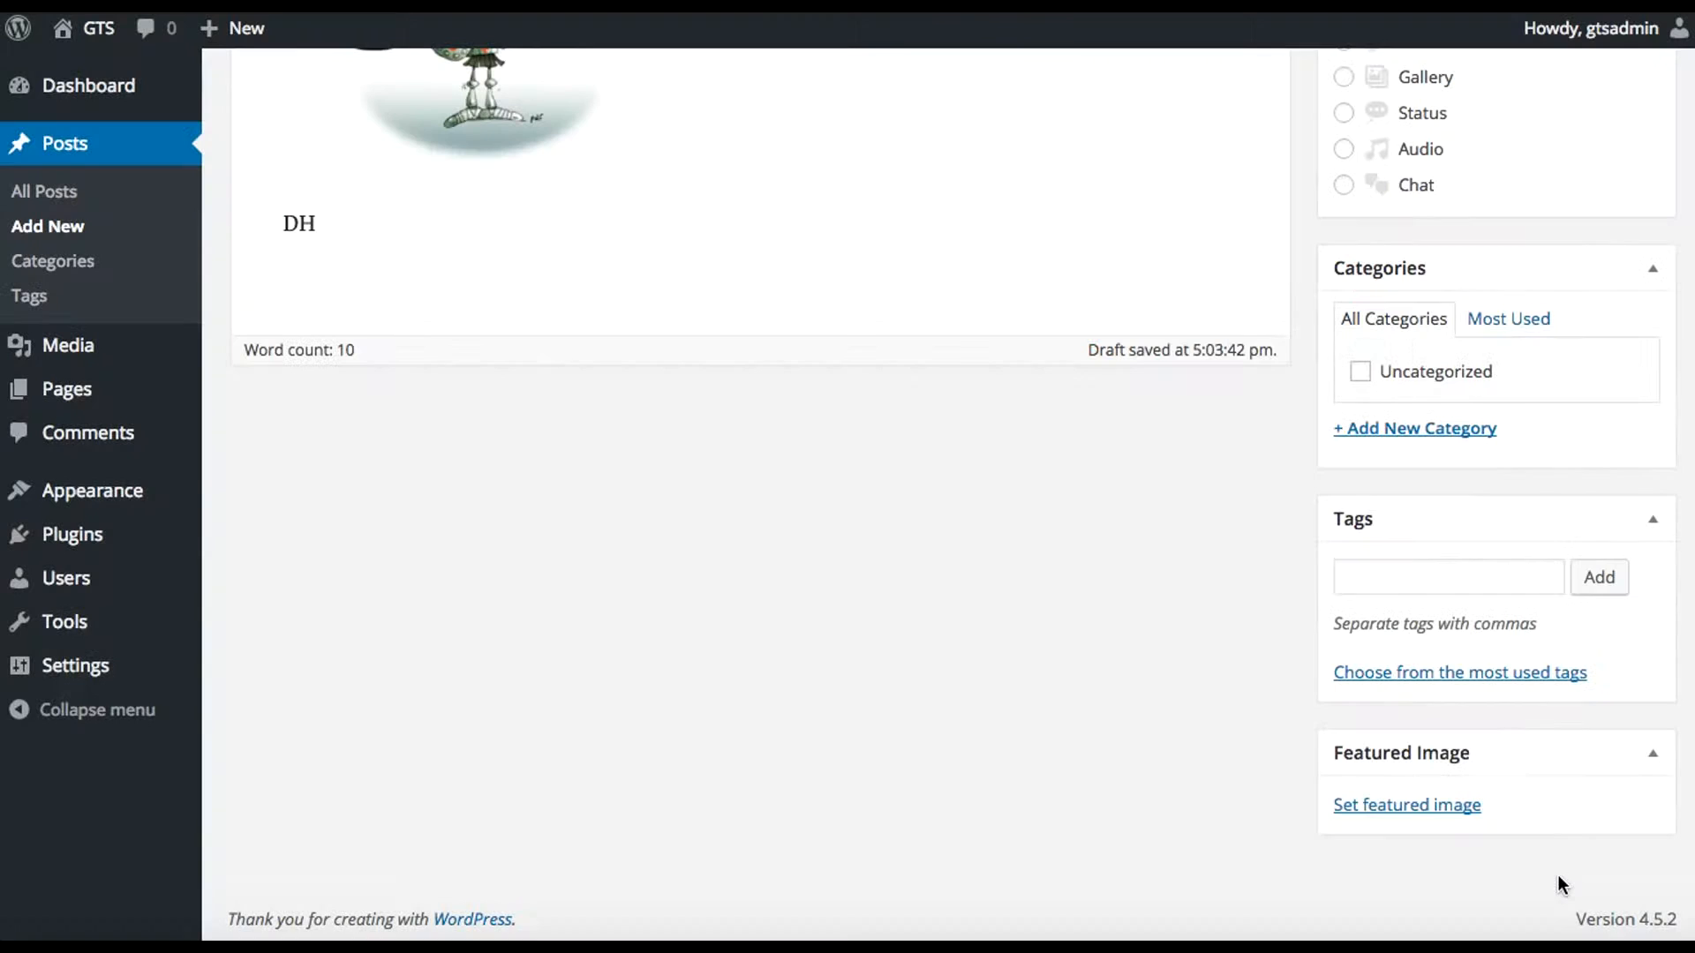
pyautogui.scroll(-3, 1274, 556)
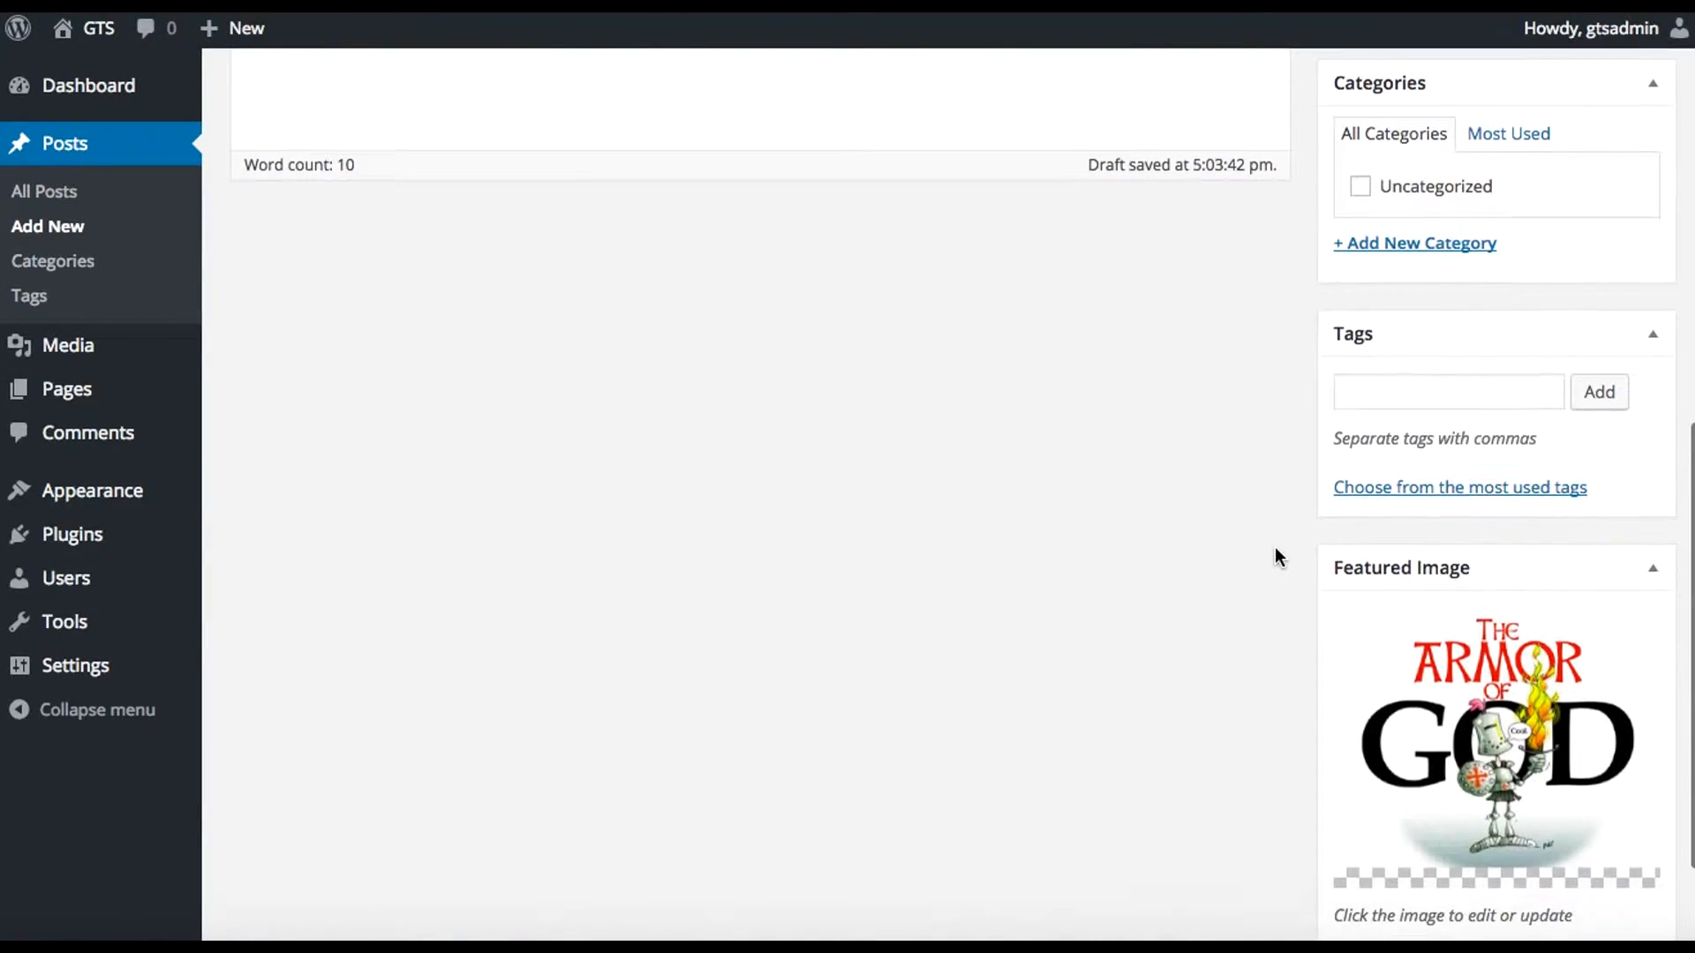
pyautogui.scroll(-2, 1275, 549)
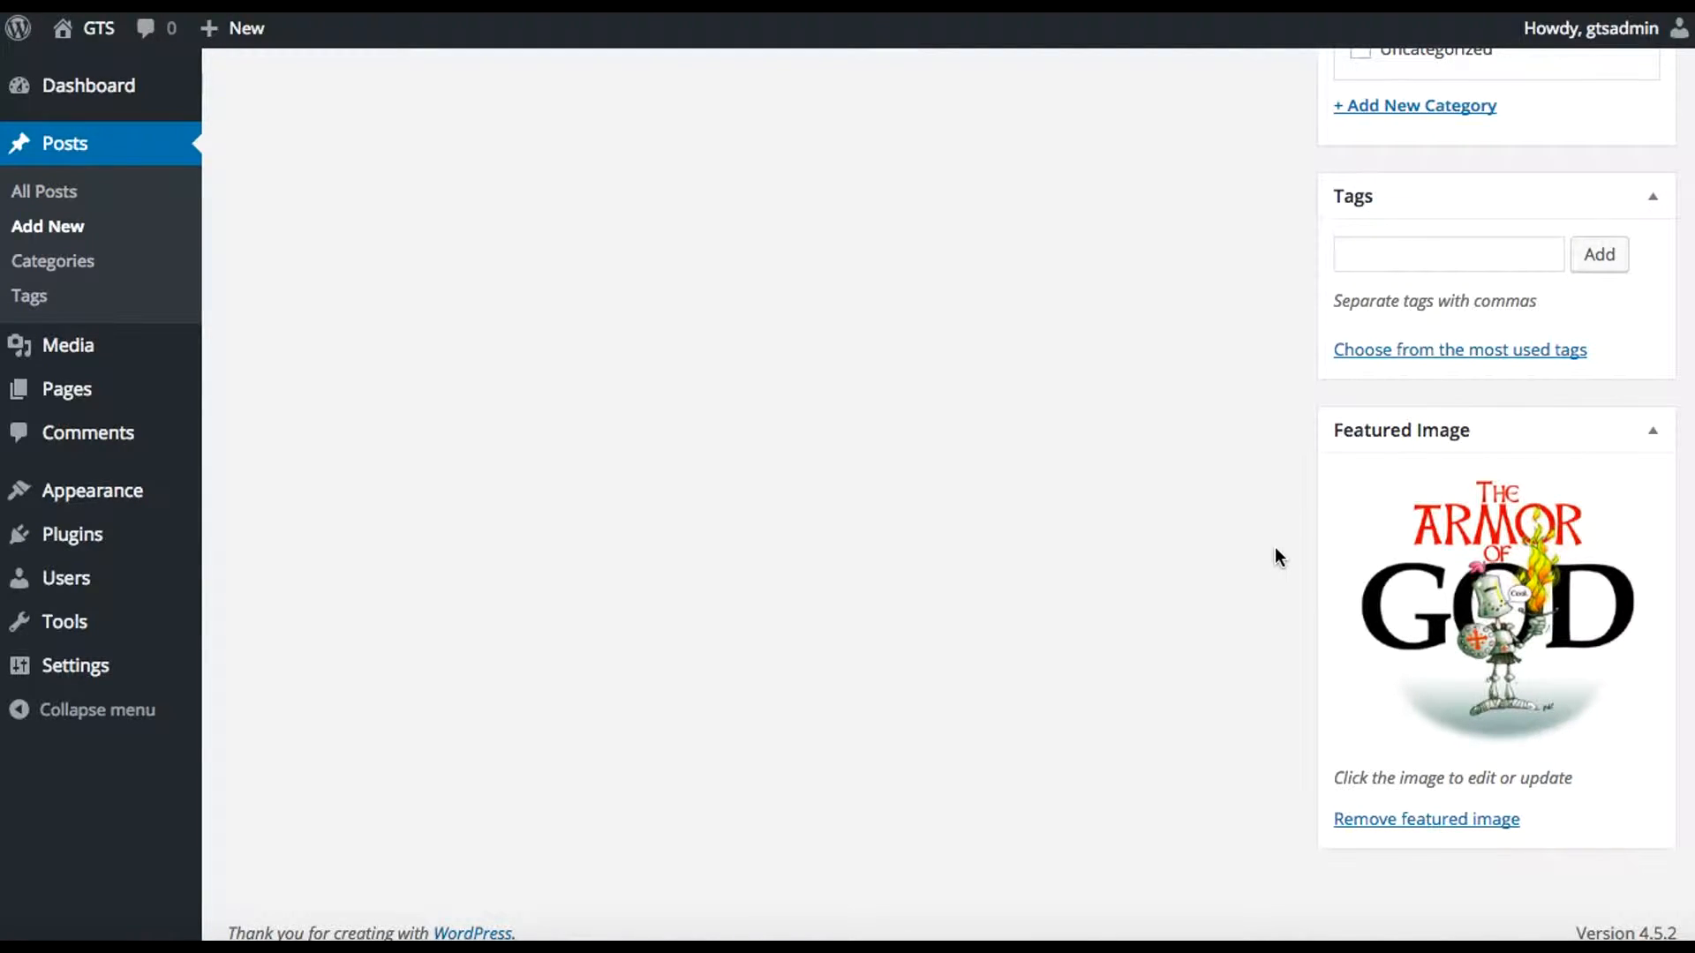
# Add the tags "new blog" and "news" to the post
pyautogui.scroll(2, 1275, 548)
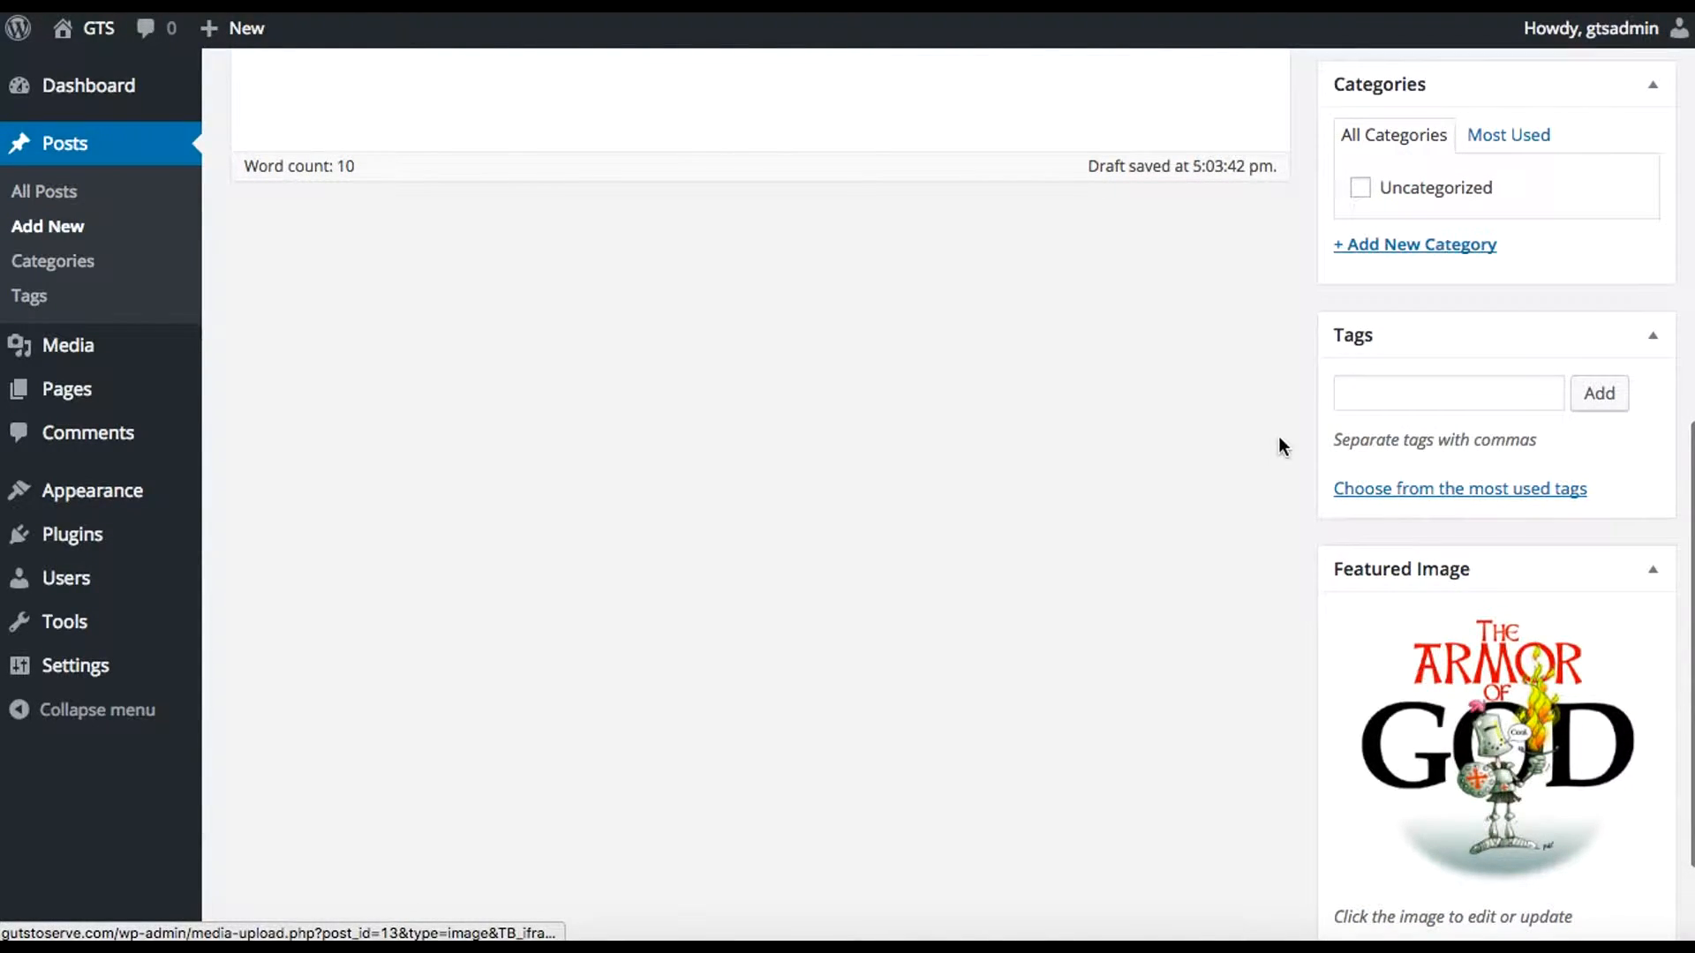
pyautogui.scroll(3, 1306, 450)
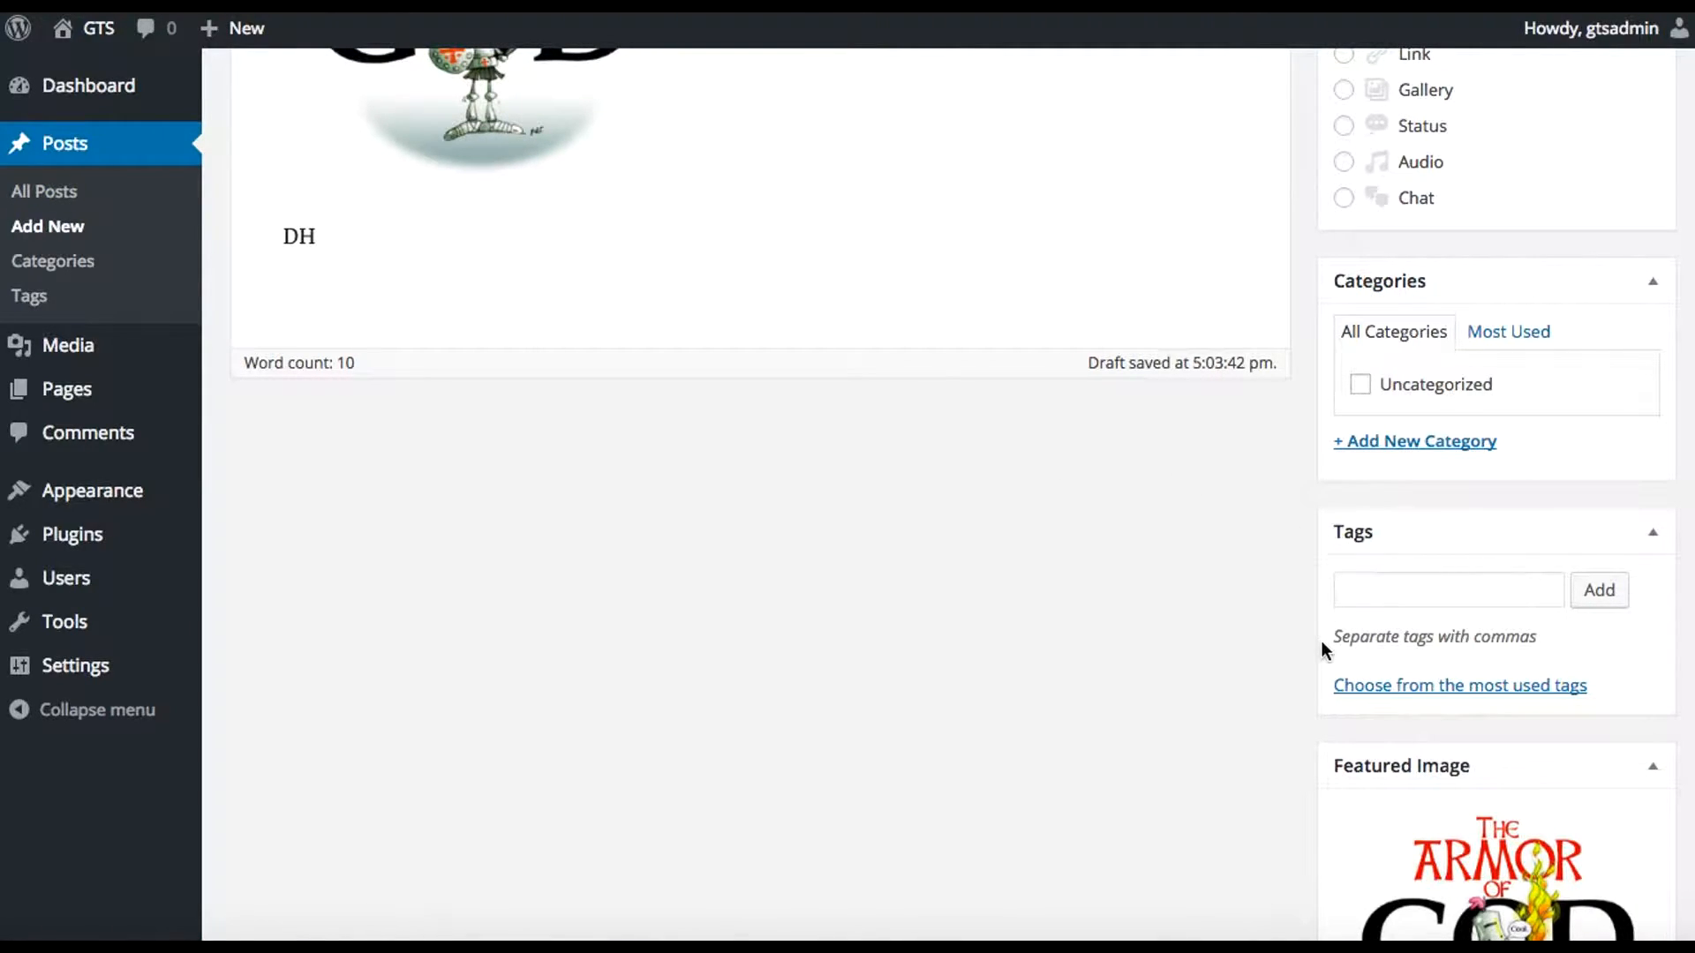
pyautogui.scroll(1, 1305, 623)
pyautogui.click(1367, 653)
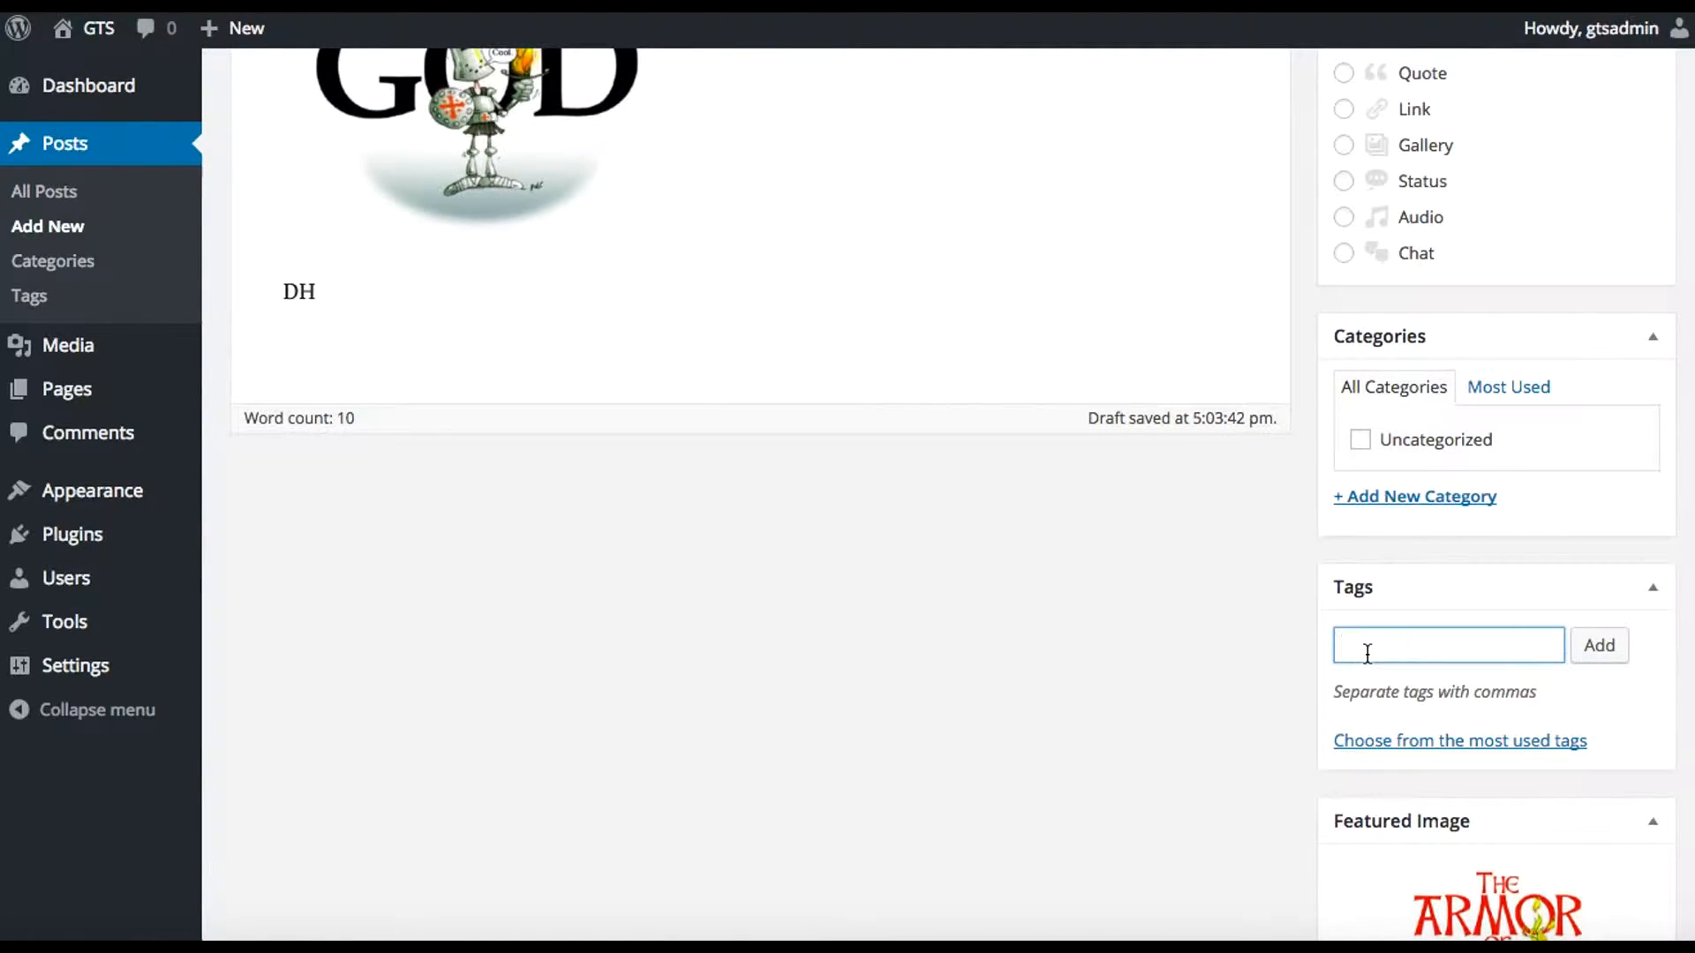
pyautogui.write('new blog')
pyautogui.press('Return')
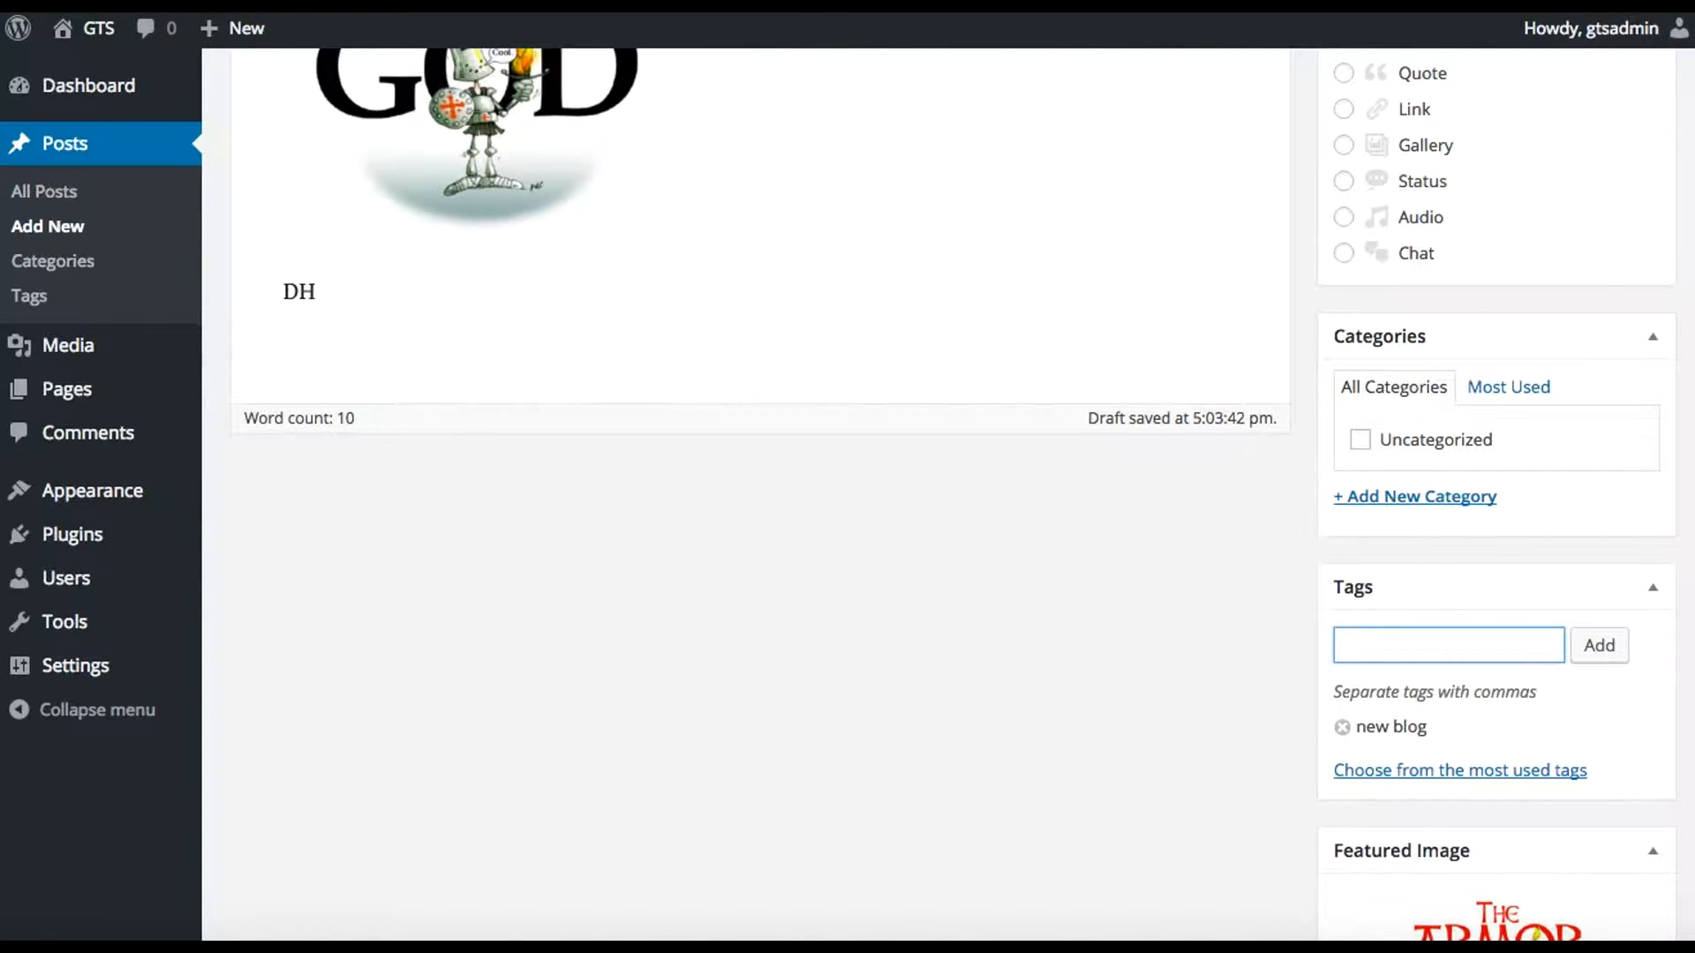
pyautogui.write('news')
pyautogui.press('Return')
# Create a new category named "News" without a parent and assign it to the post
pyautogui.scroll(1, 1312, 579)
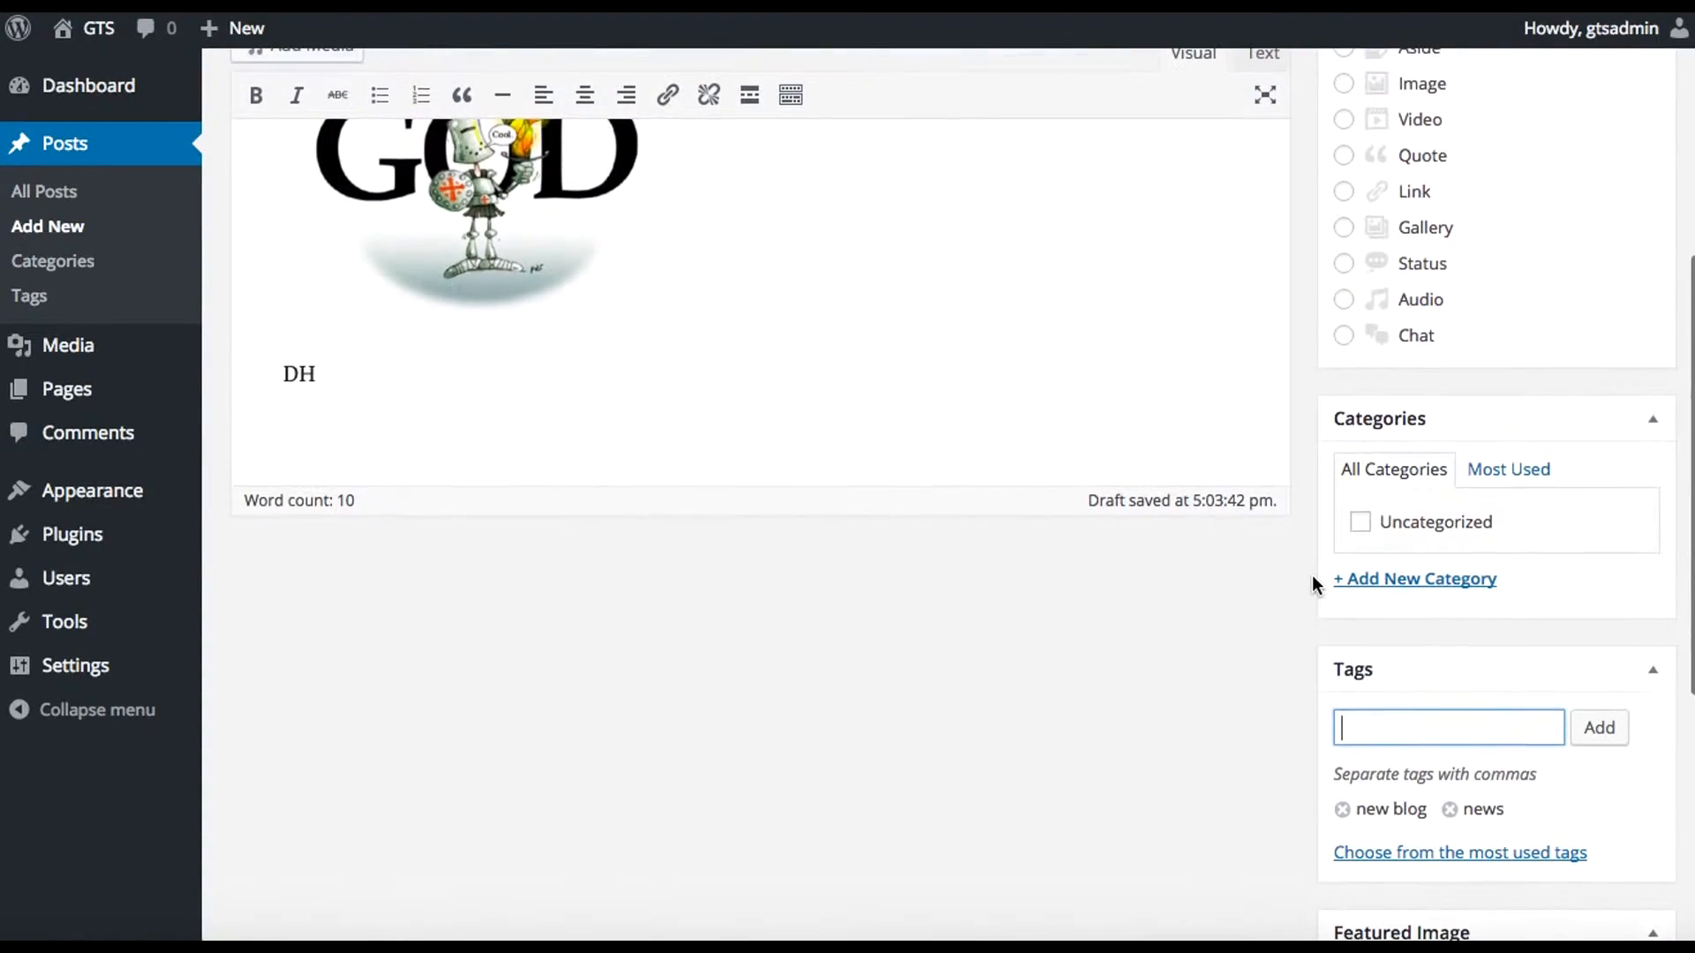
pyautogui.scroll(1, 1312, 583)
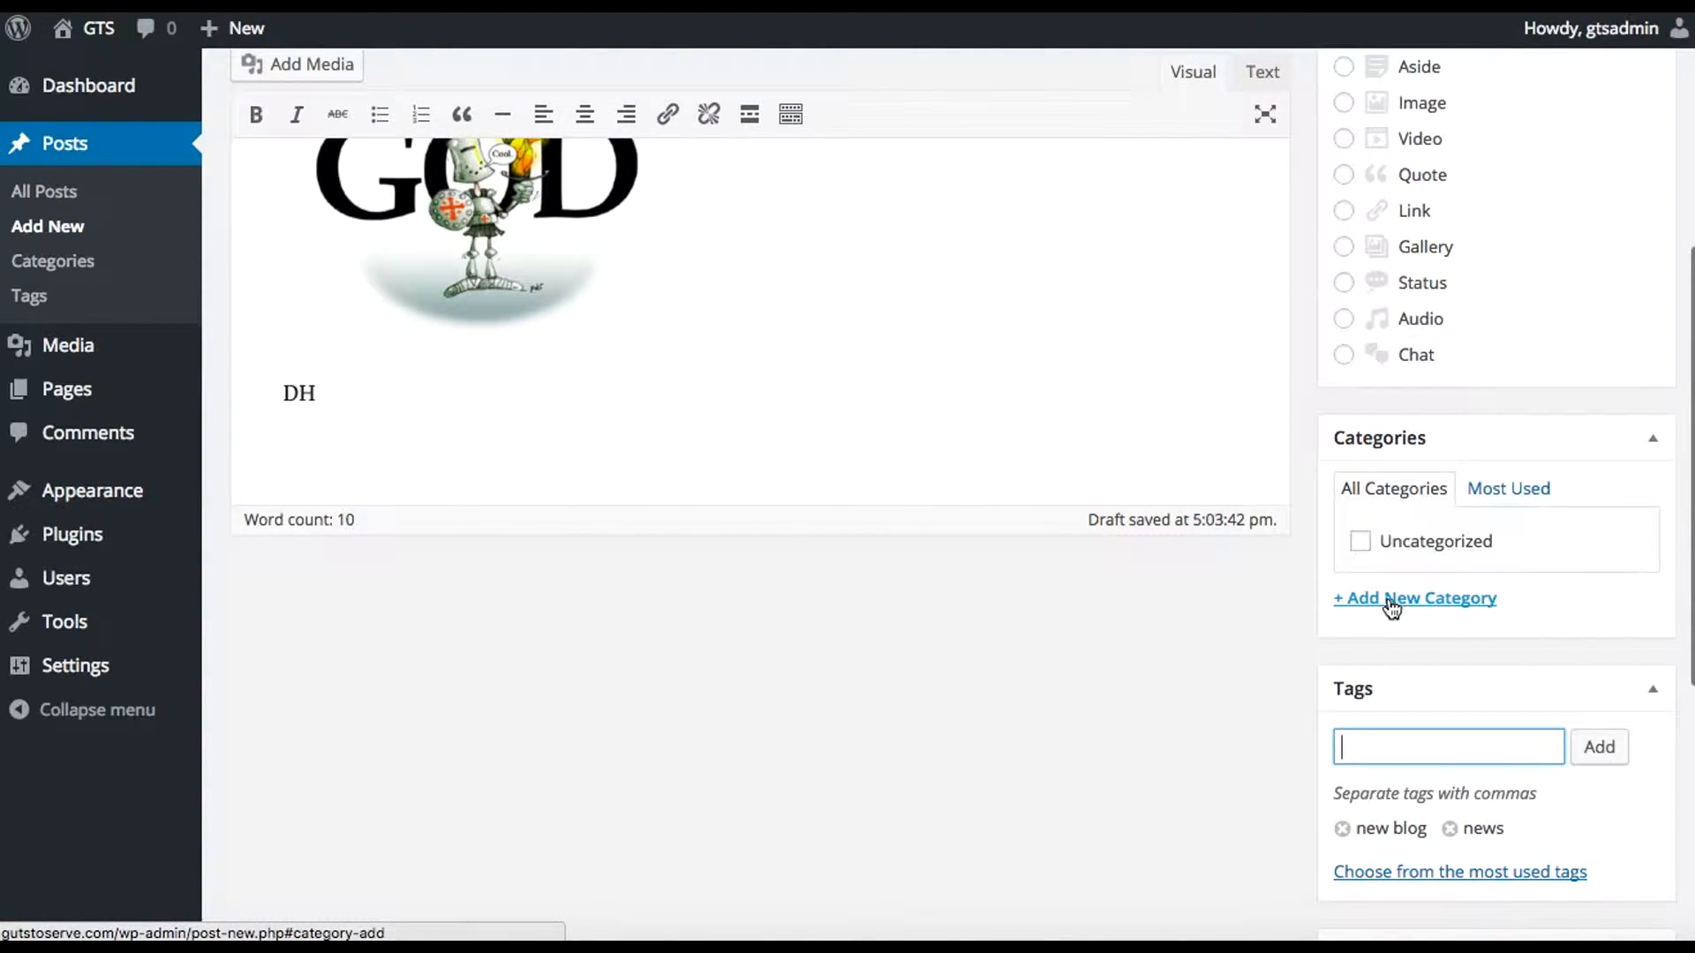
pyautogui.click(1420, 600)
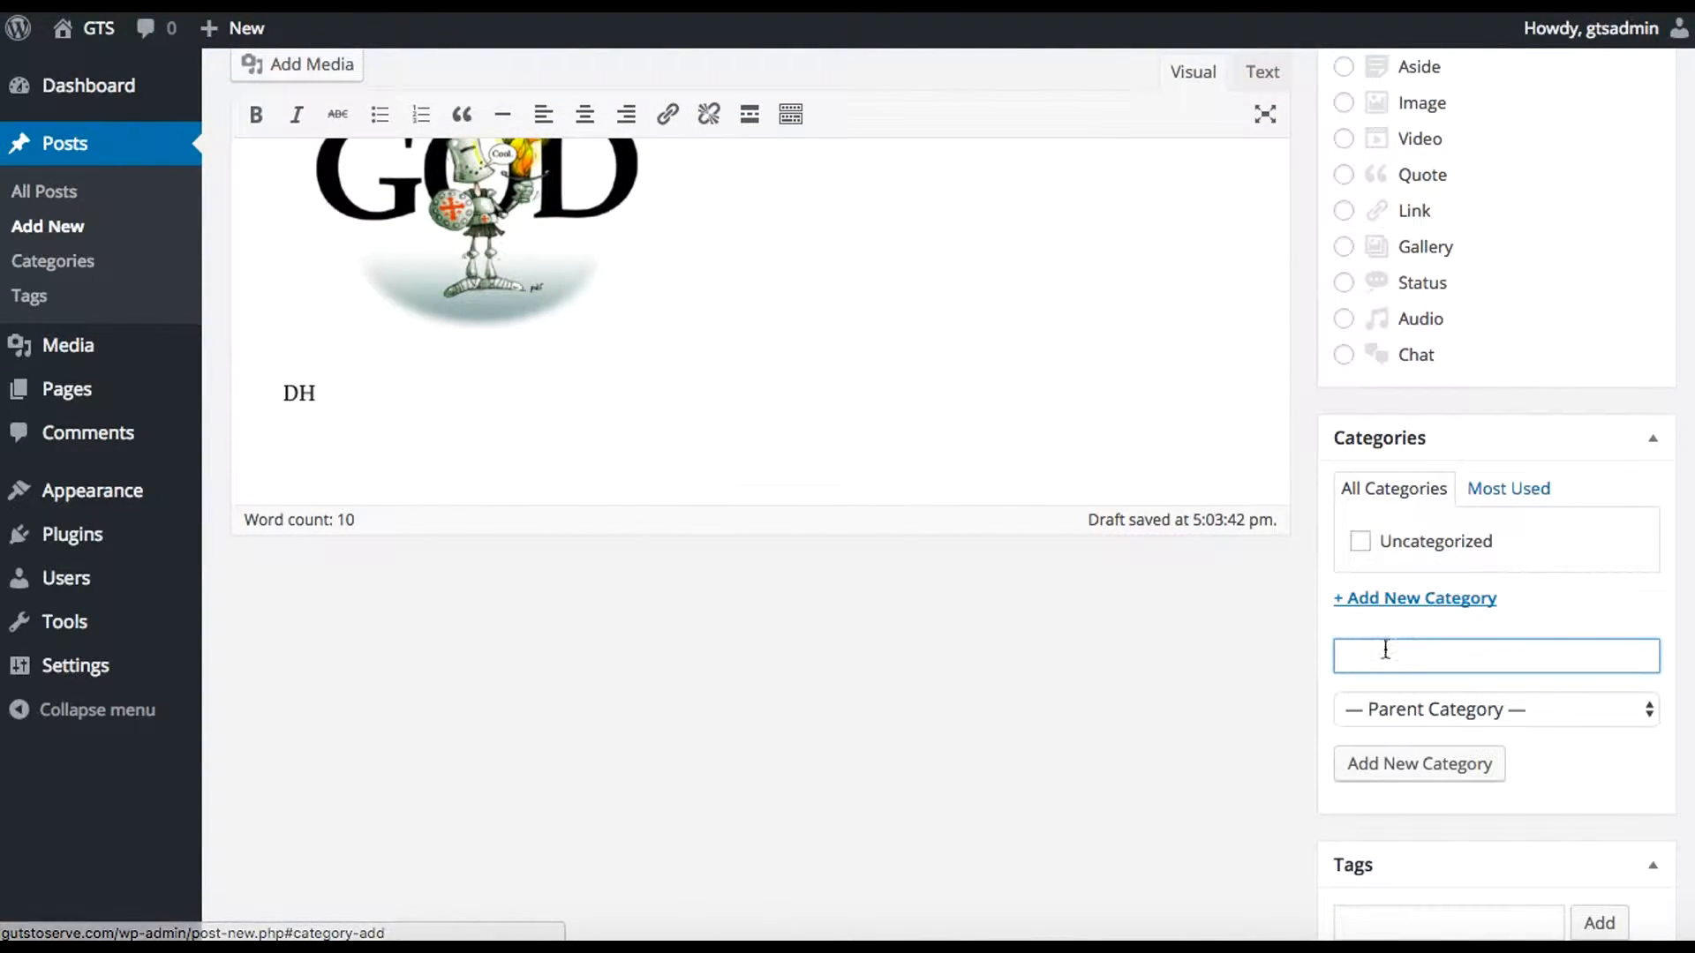
pyautogui.write('News')
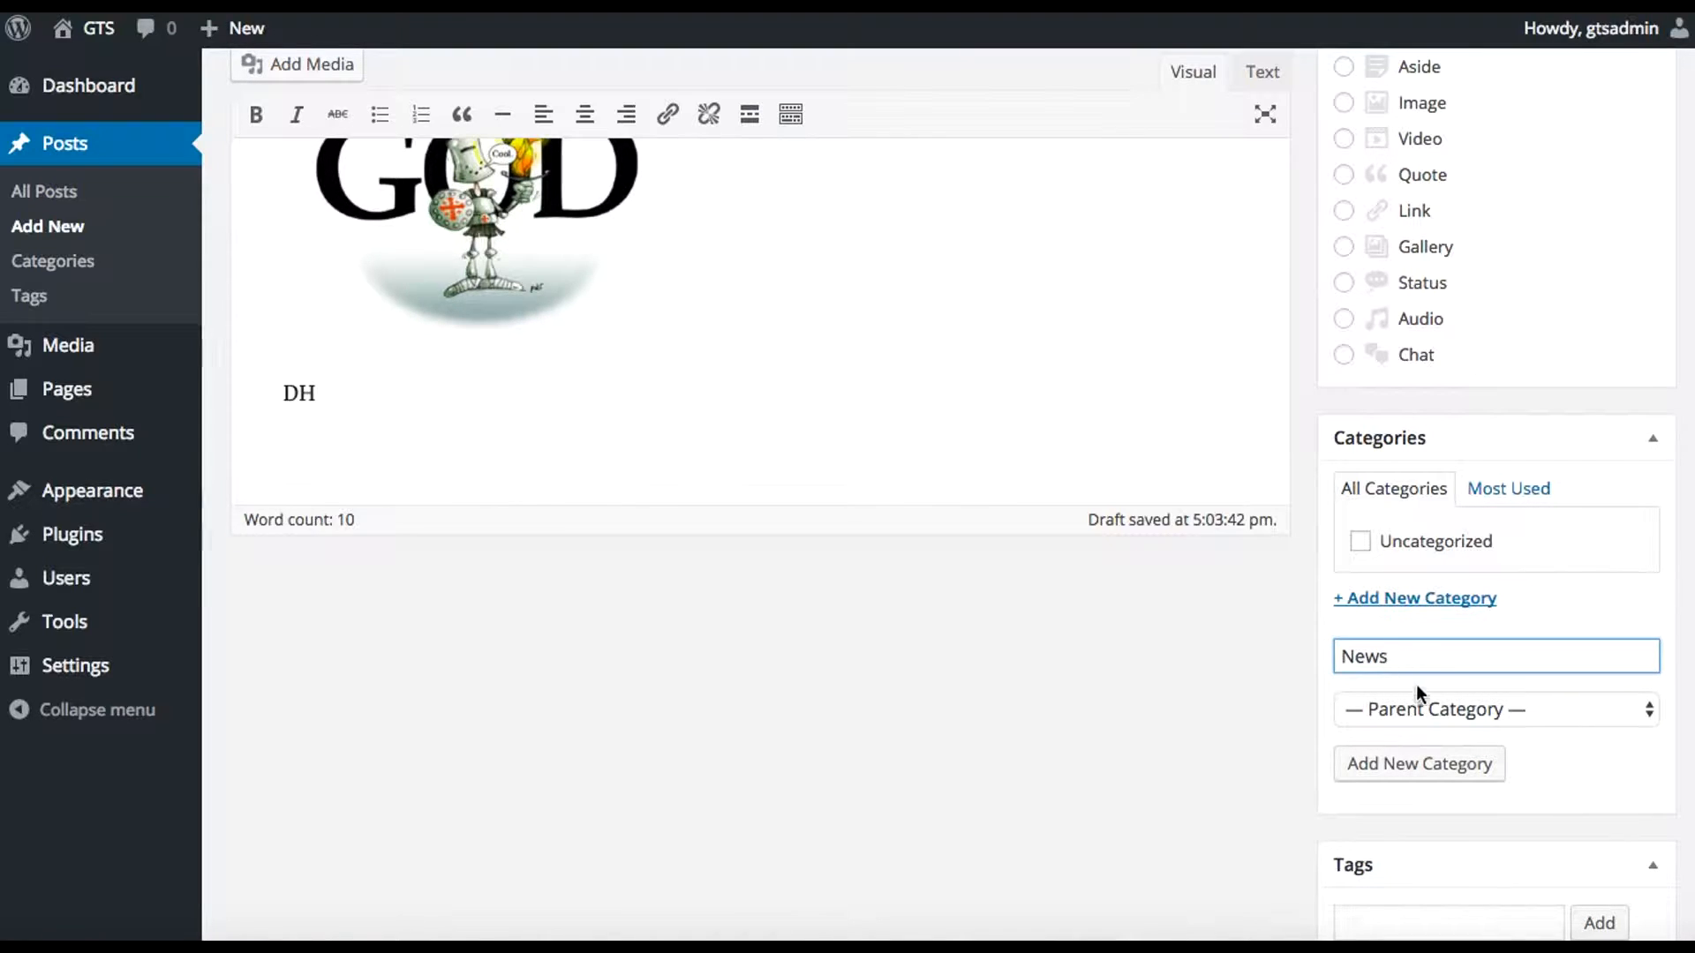
pyautogui.click(1401, 769)
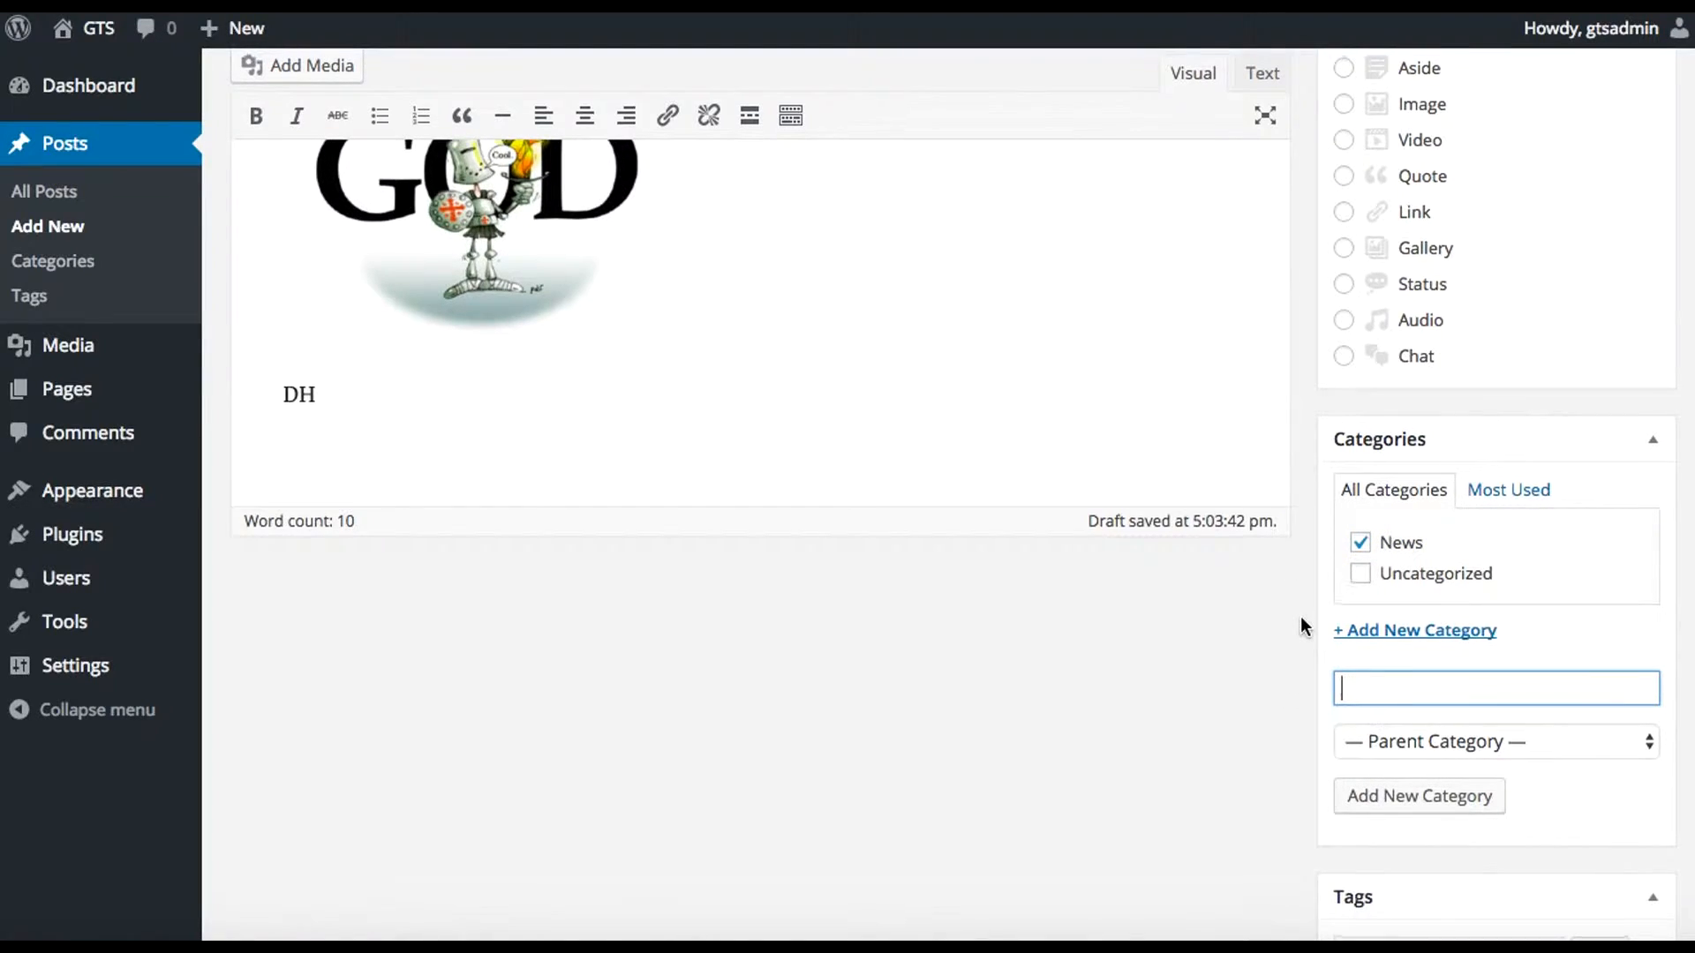
# Examine the post's publishing options: the scheduling date, the visibility choices and the available statuses, leaving the status at Draft
pyautogui.scroll(1, 1300, 616)
pyautogui.scroll(-1, 1300, 616)
pyautogui.scroll(1, 1300, 616)
pyautogui.scroll(5, 1300, 617)
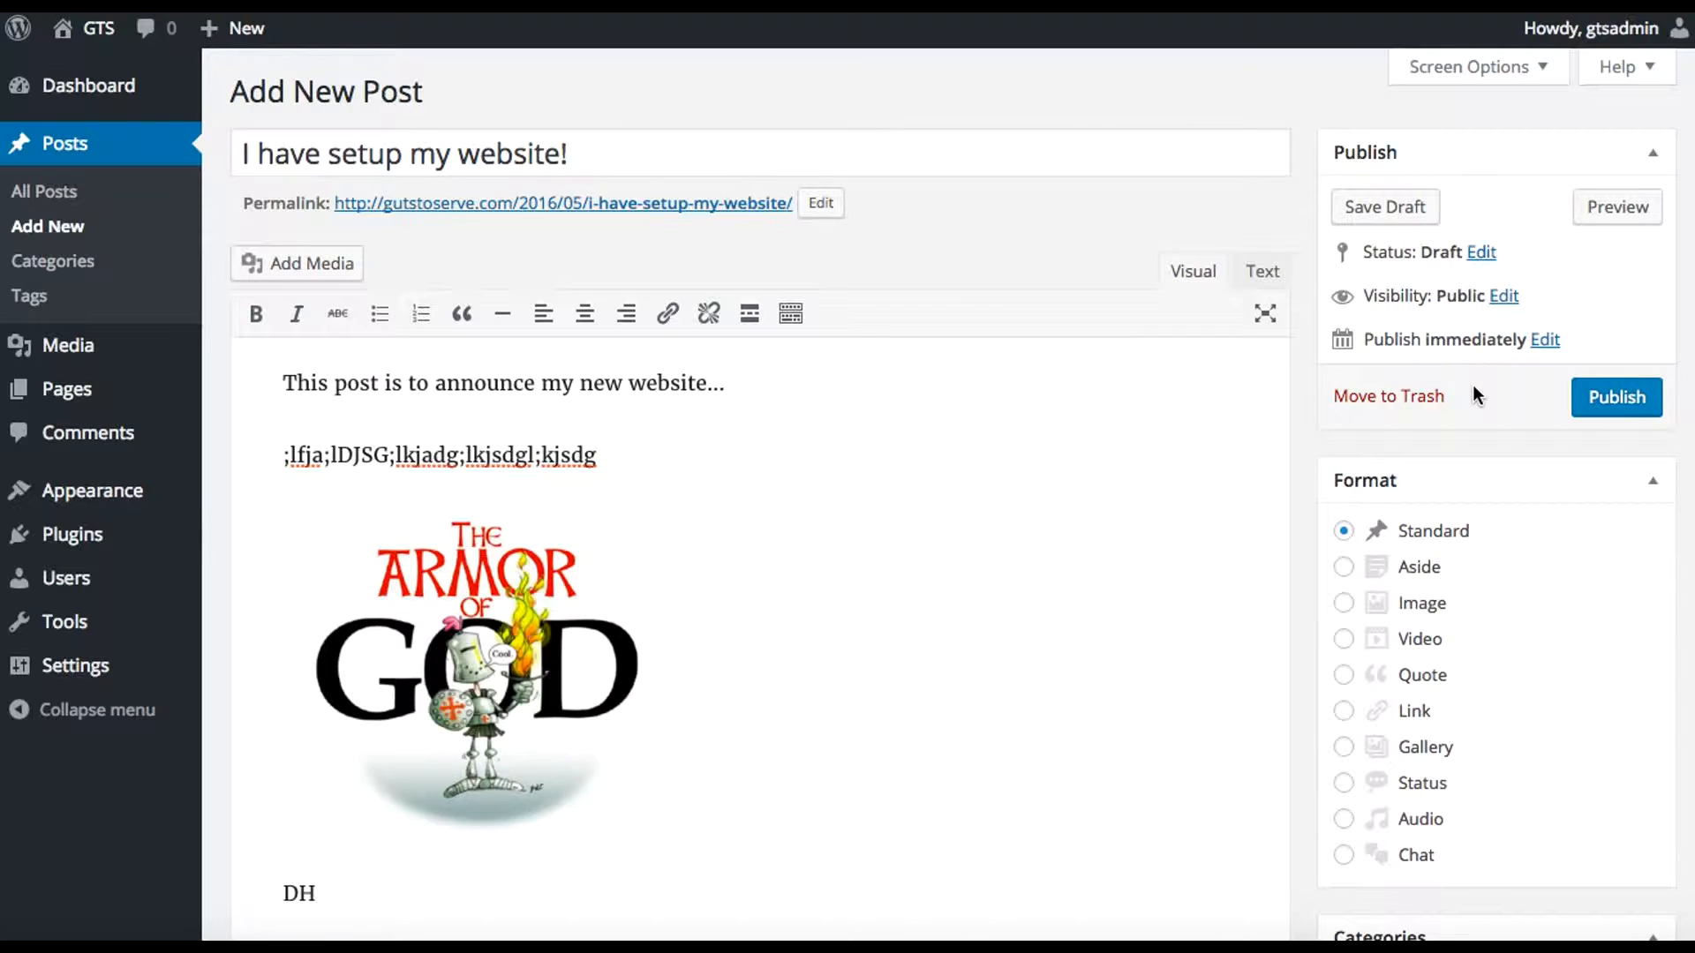
pyautogui.click(1548, 342)
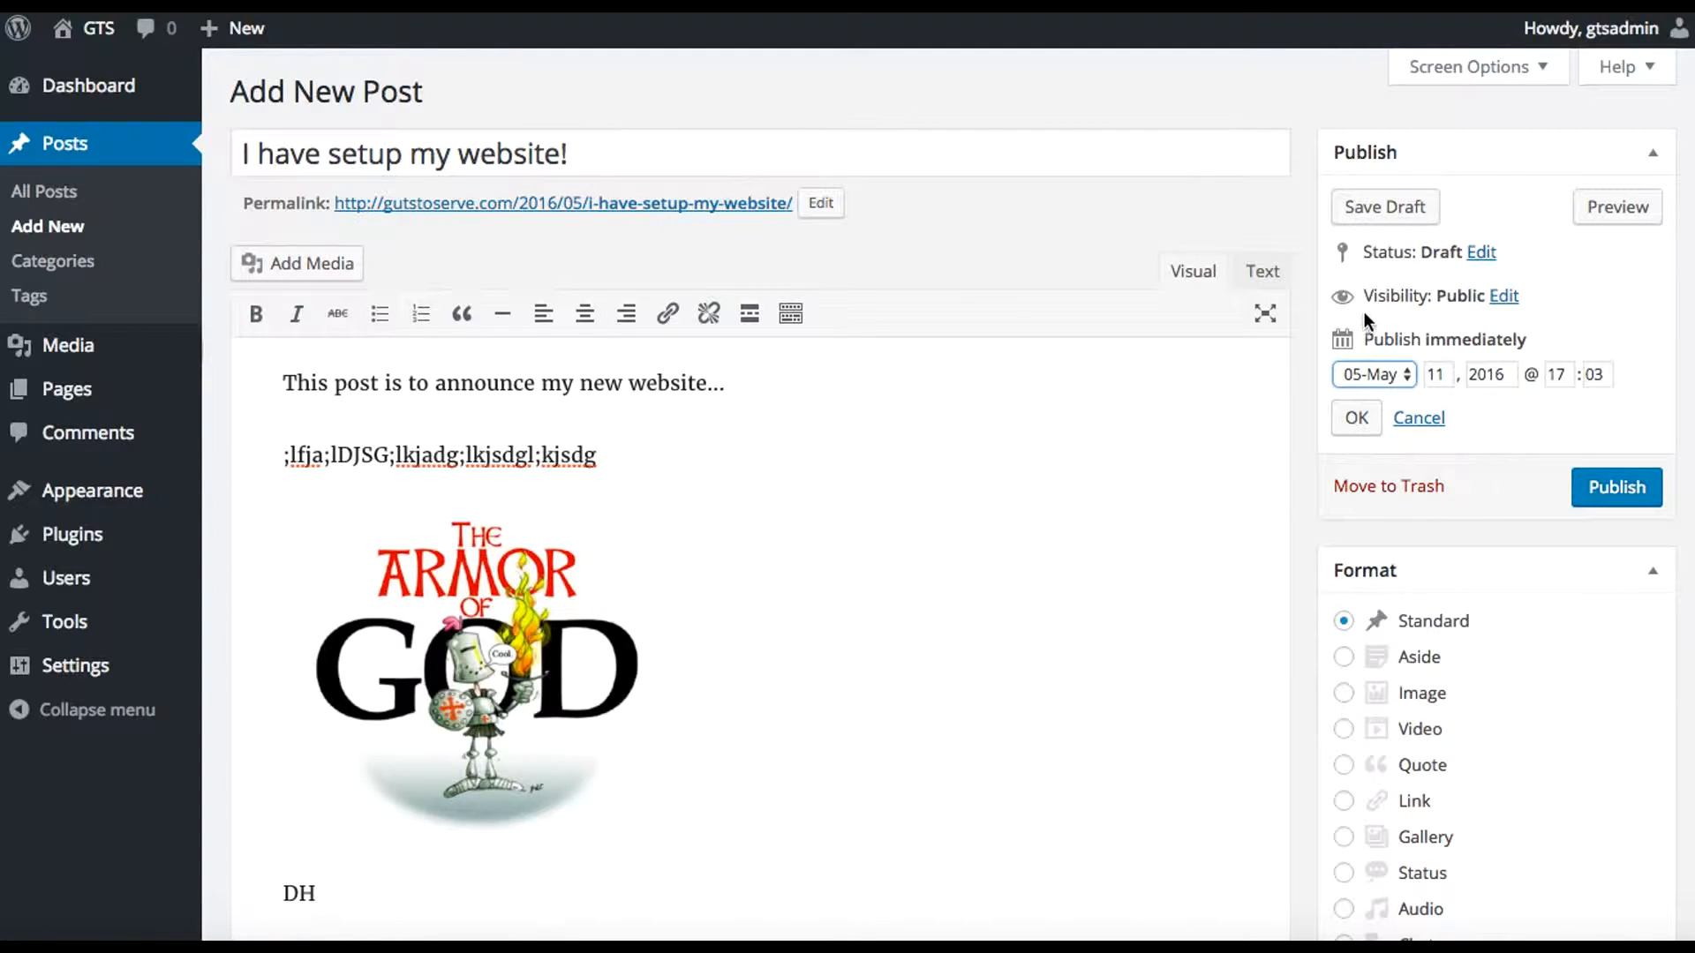
pyautogui.click(1505, 299)
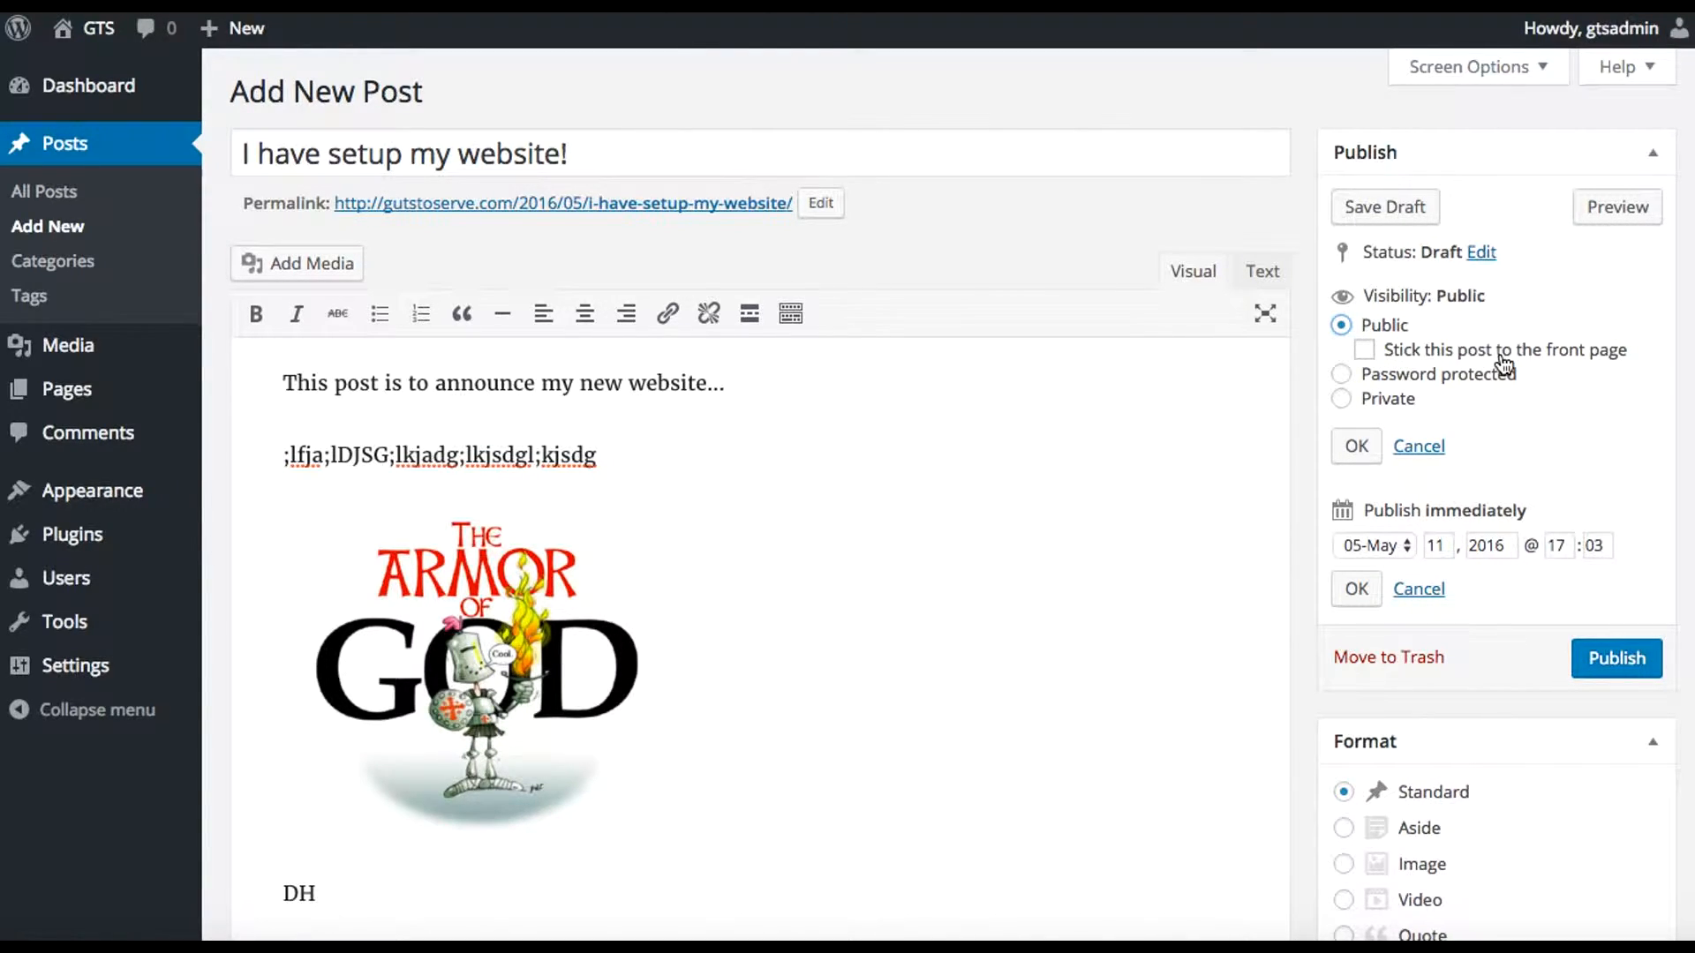
pyautogui.click(1492, 254)
pyautogui.click(1421, 290)
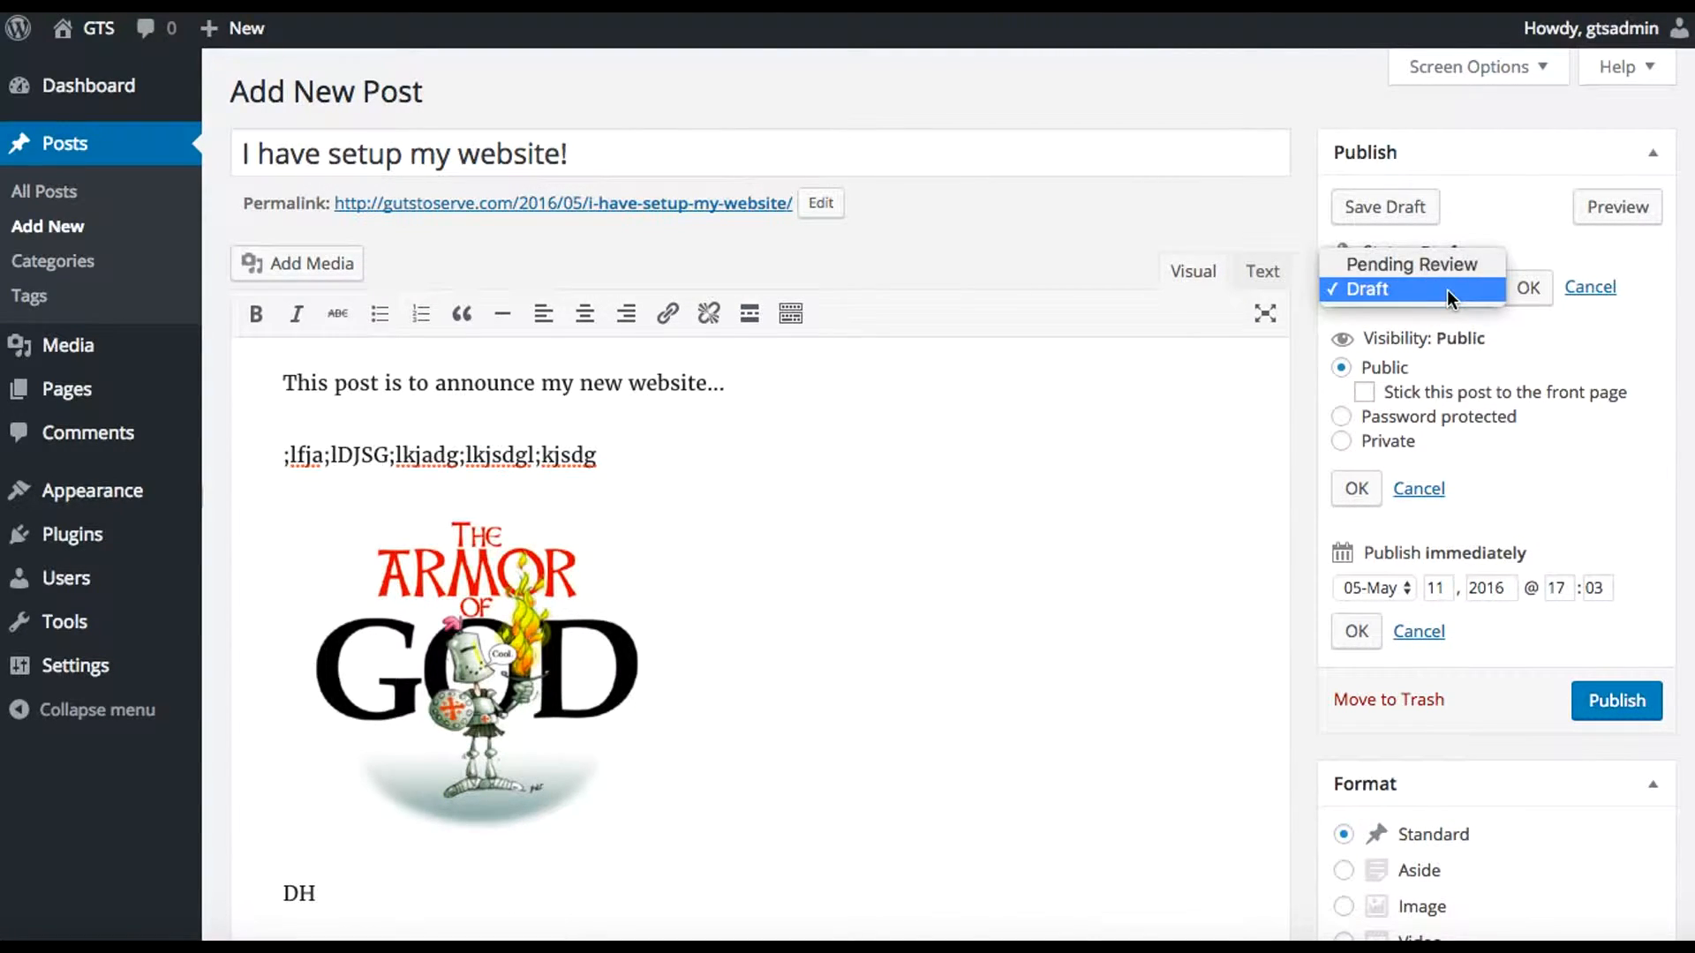
pyautogui.click(1428, 299)
pyautogui.click(1421, 289)
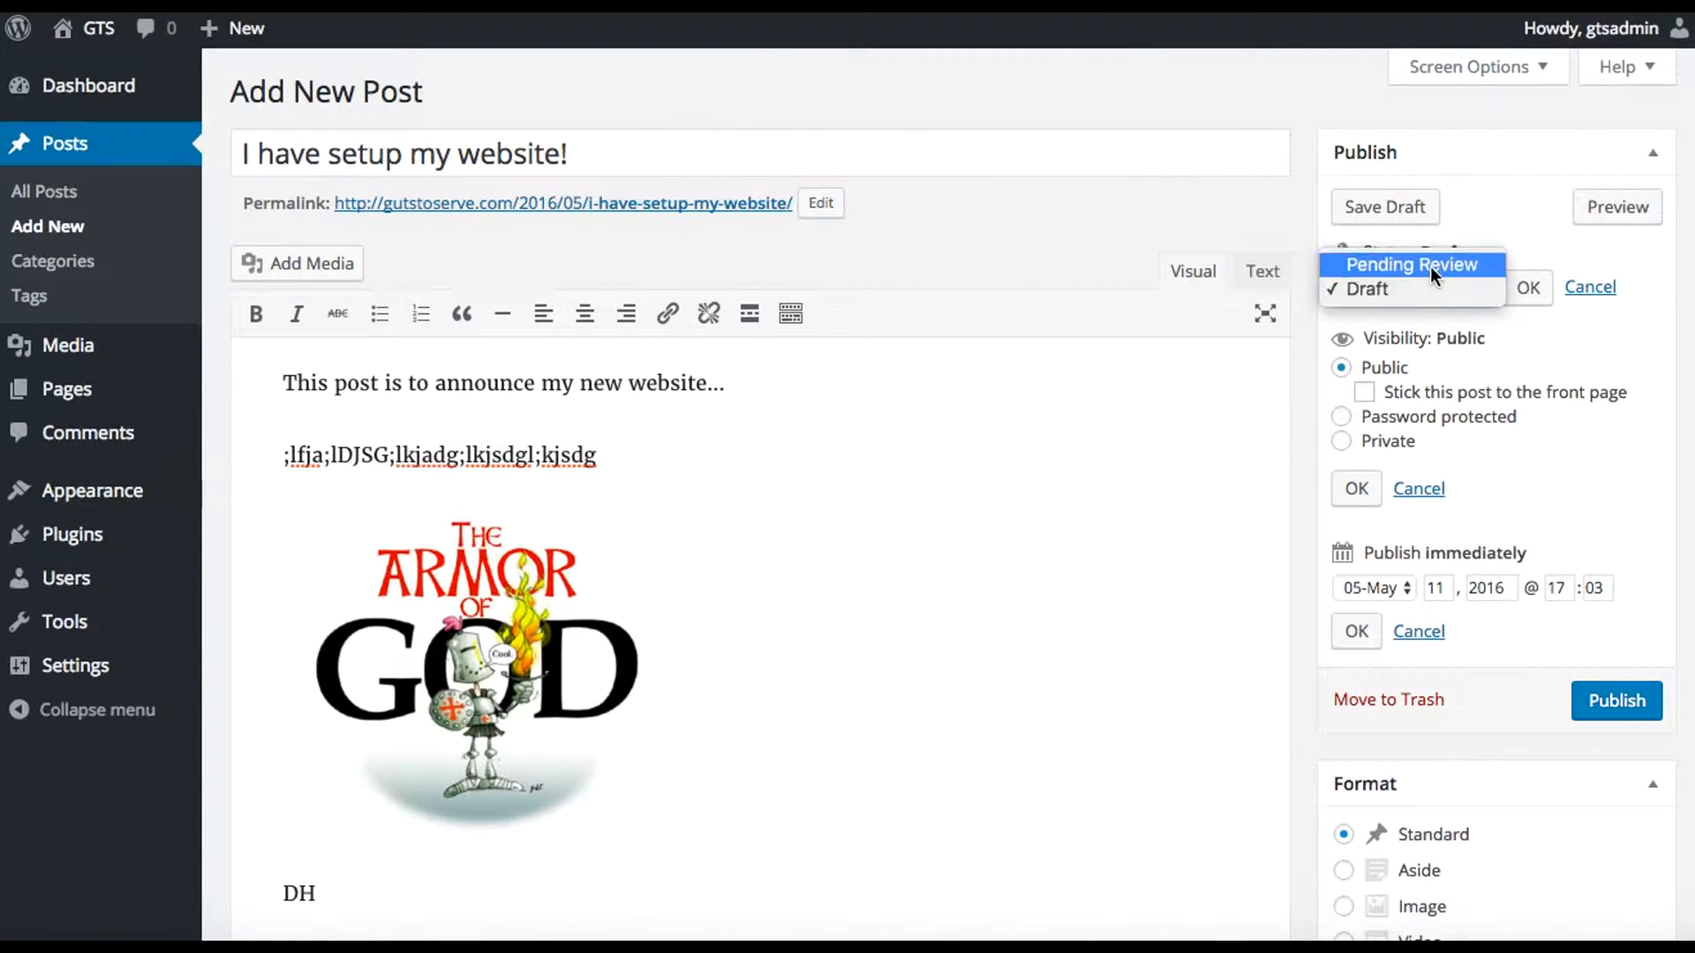
pyautogui.click(1403, 291)
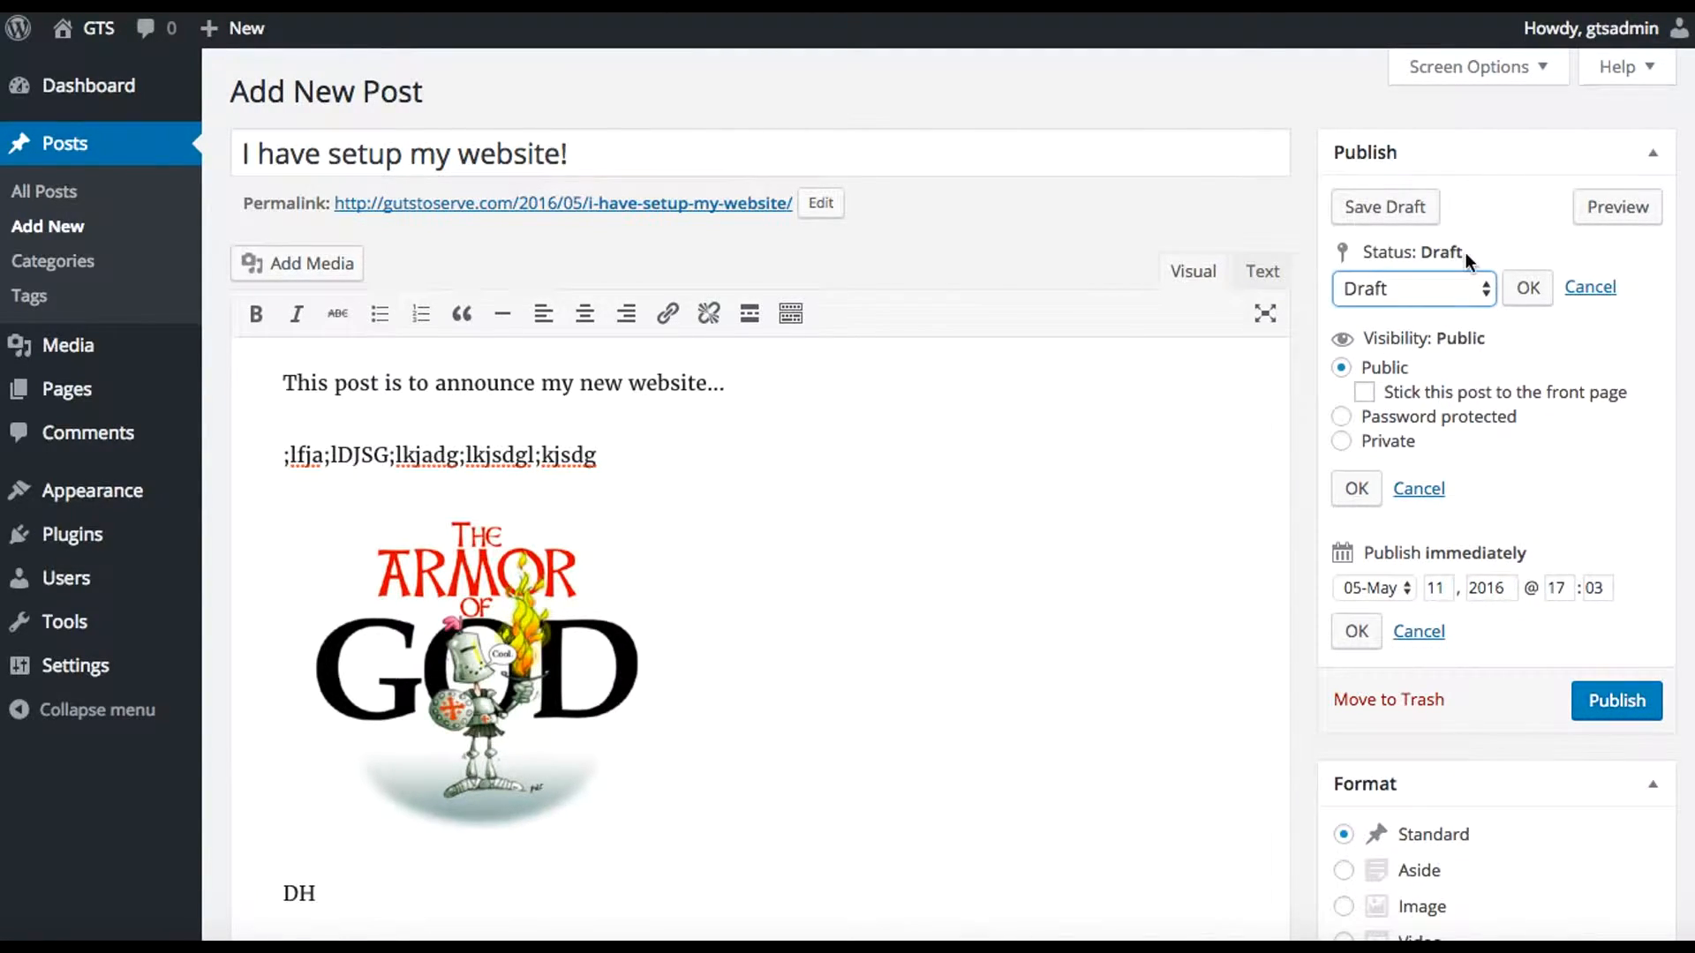
# Publish the post "I have setup my website!" and check its category and tags
pyautogui.click(1613, 706)
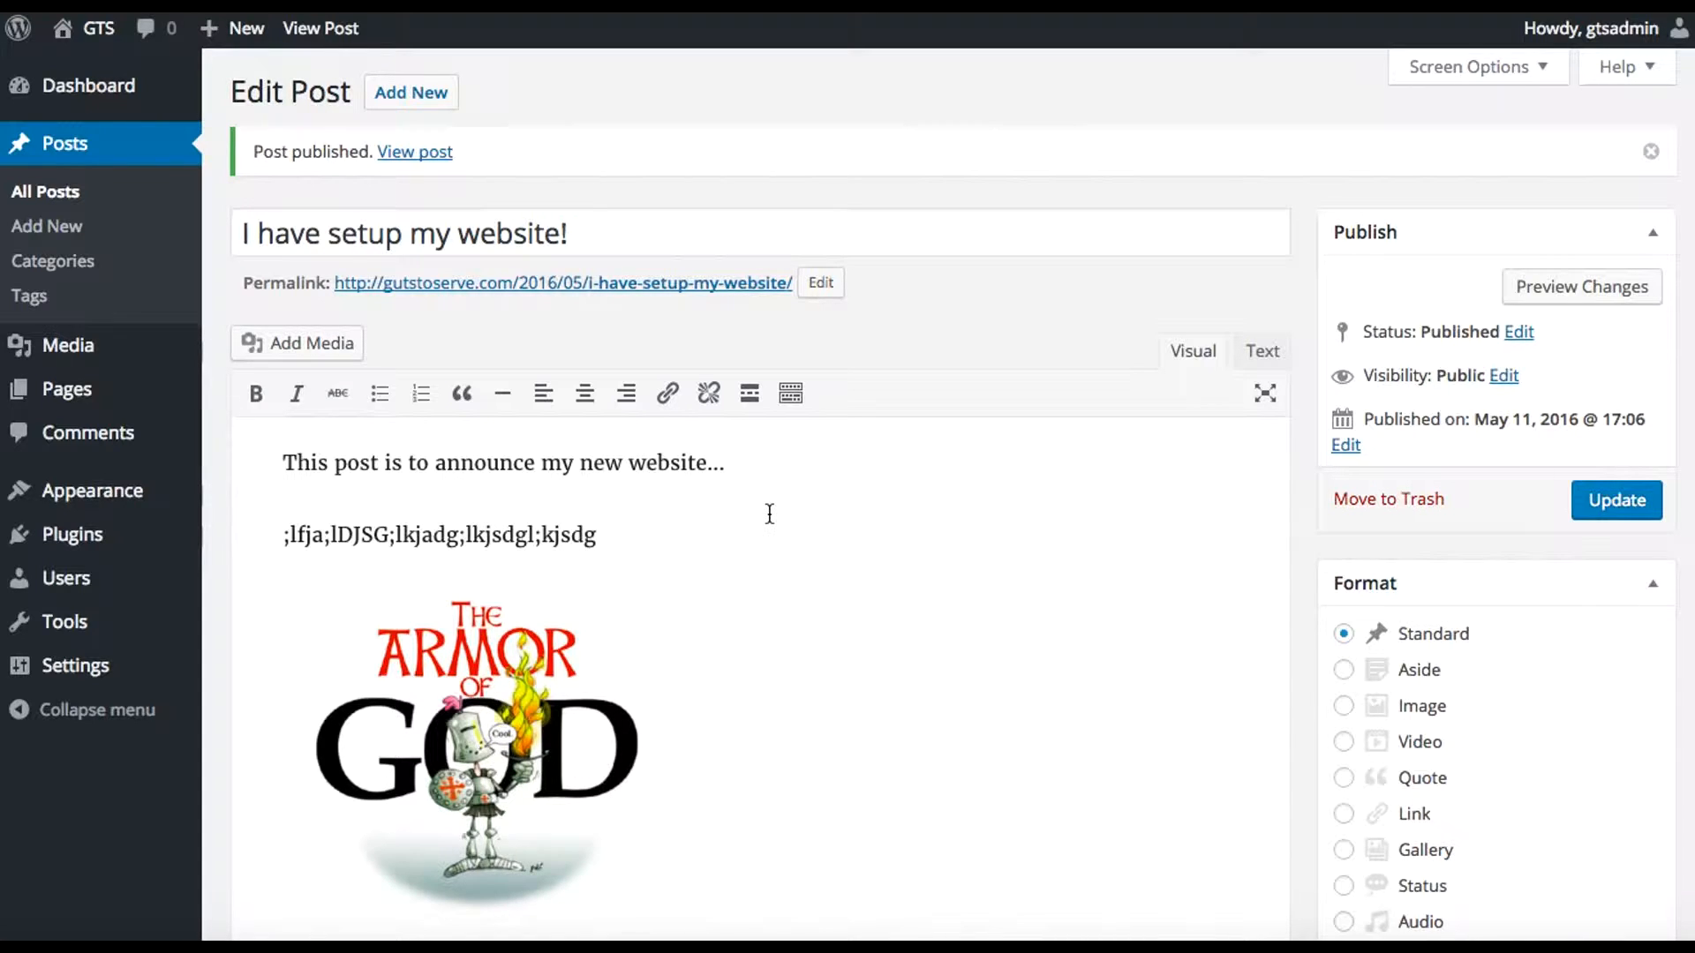
pyautogui.scroll(-5, 769, 513)
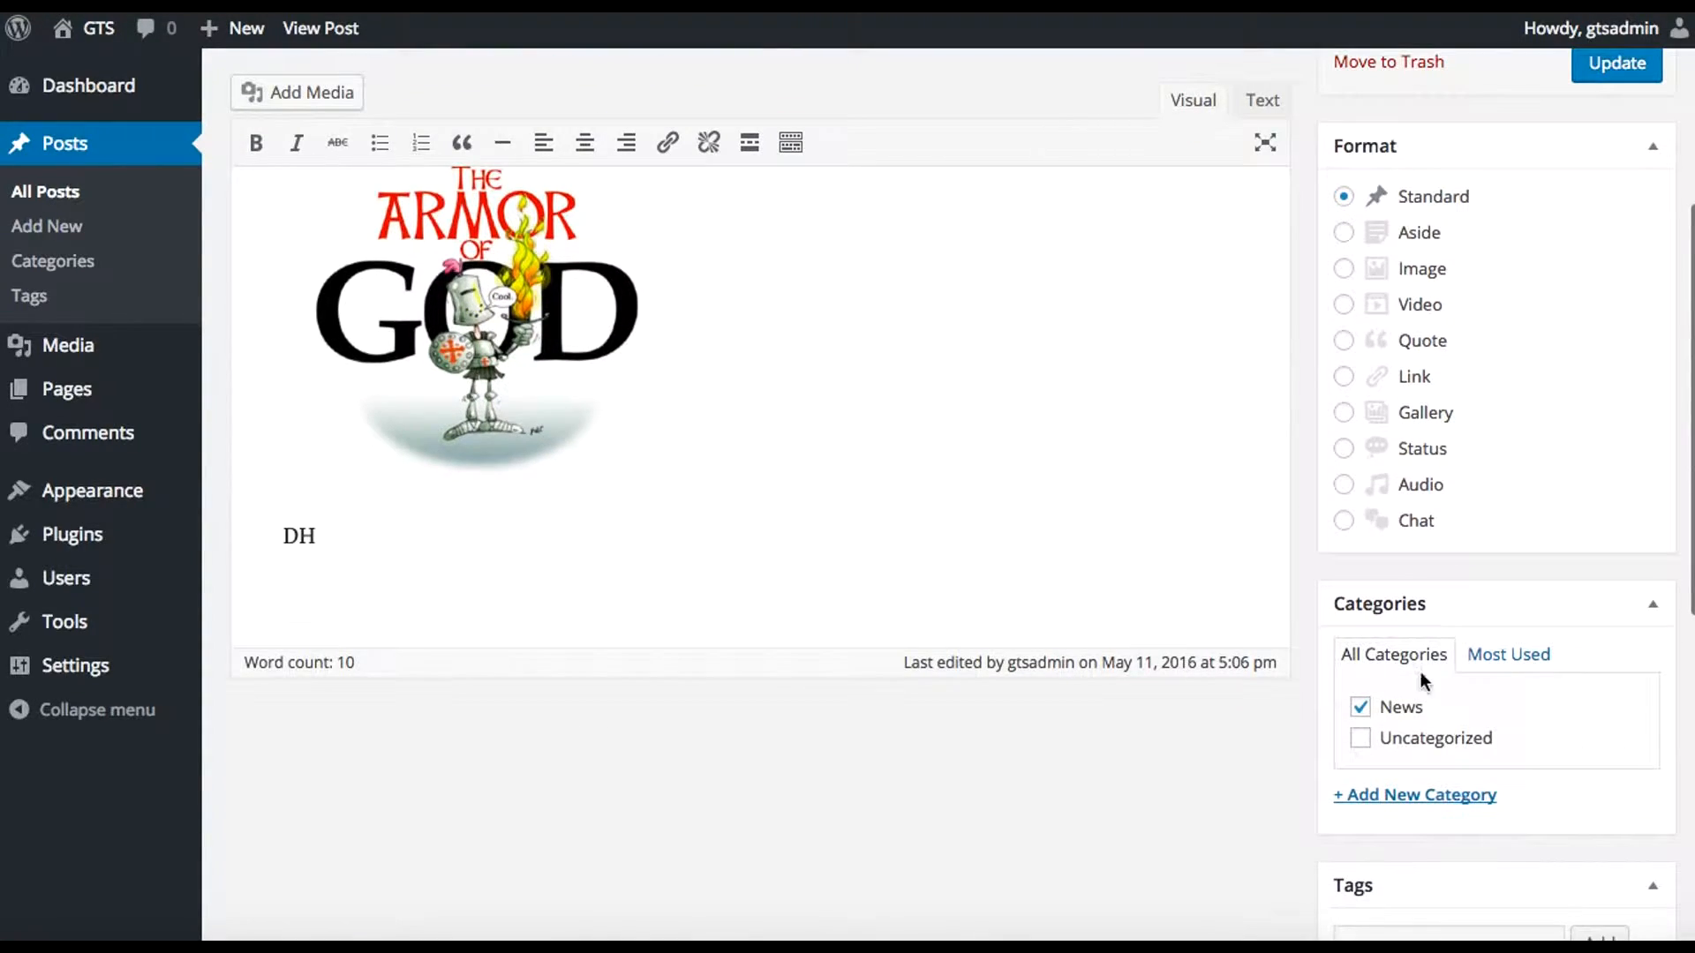
pyautogui.scroll(-4, 1438, 739)
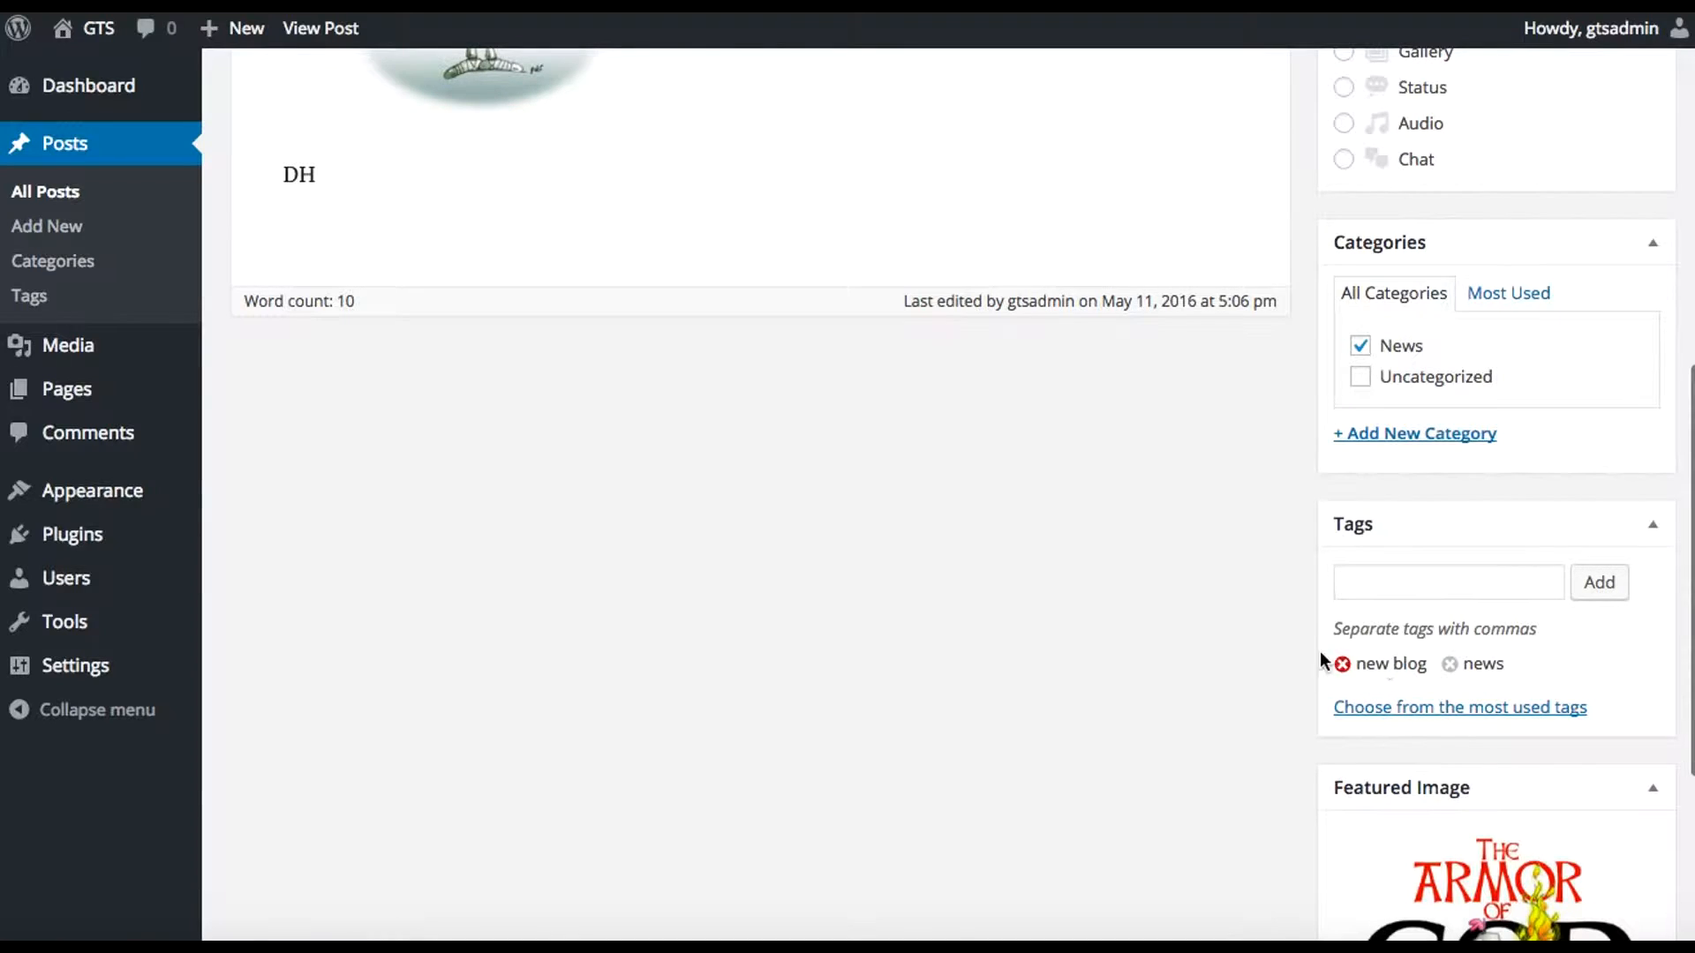
pyautogui.scroll(3, 1299, 629)
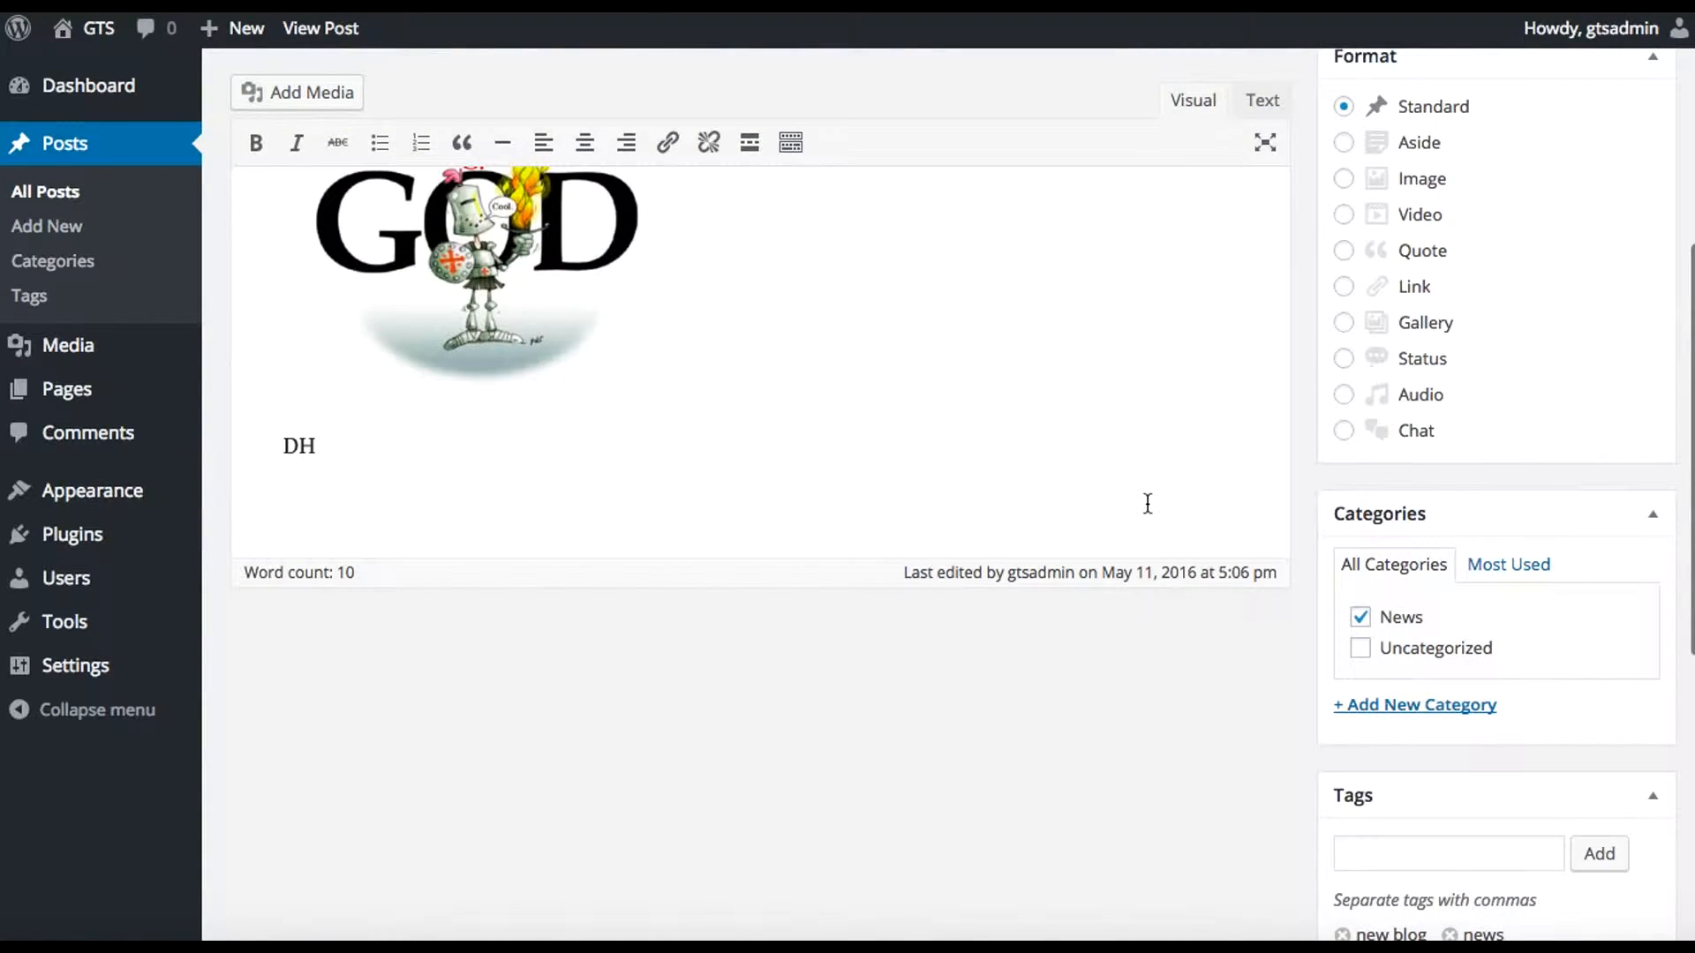
pyautogui.scroll(6, 1307, 505)
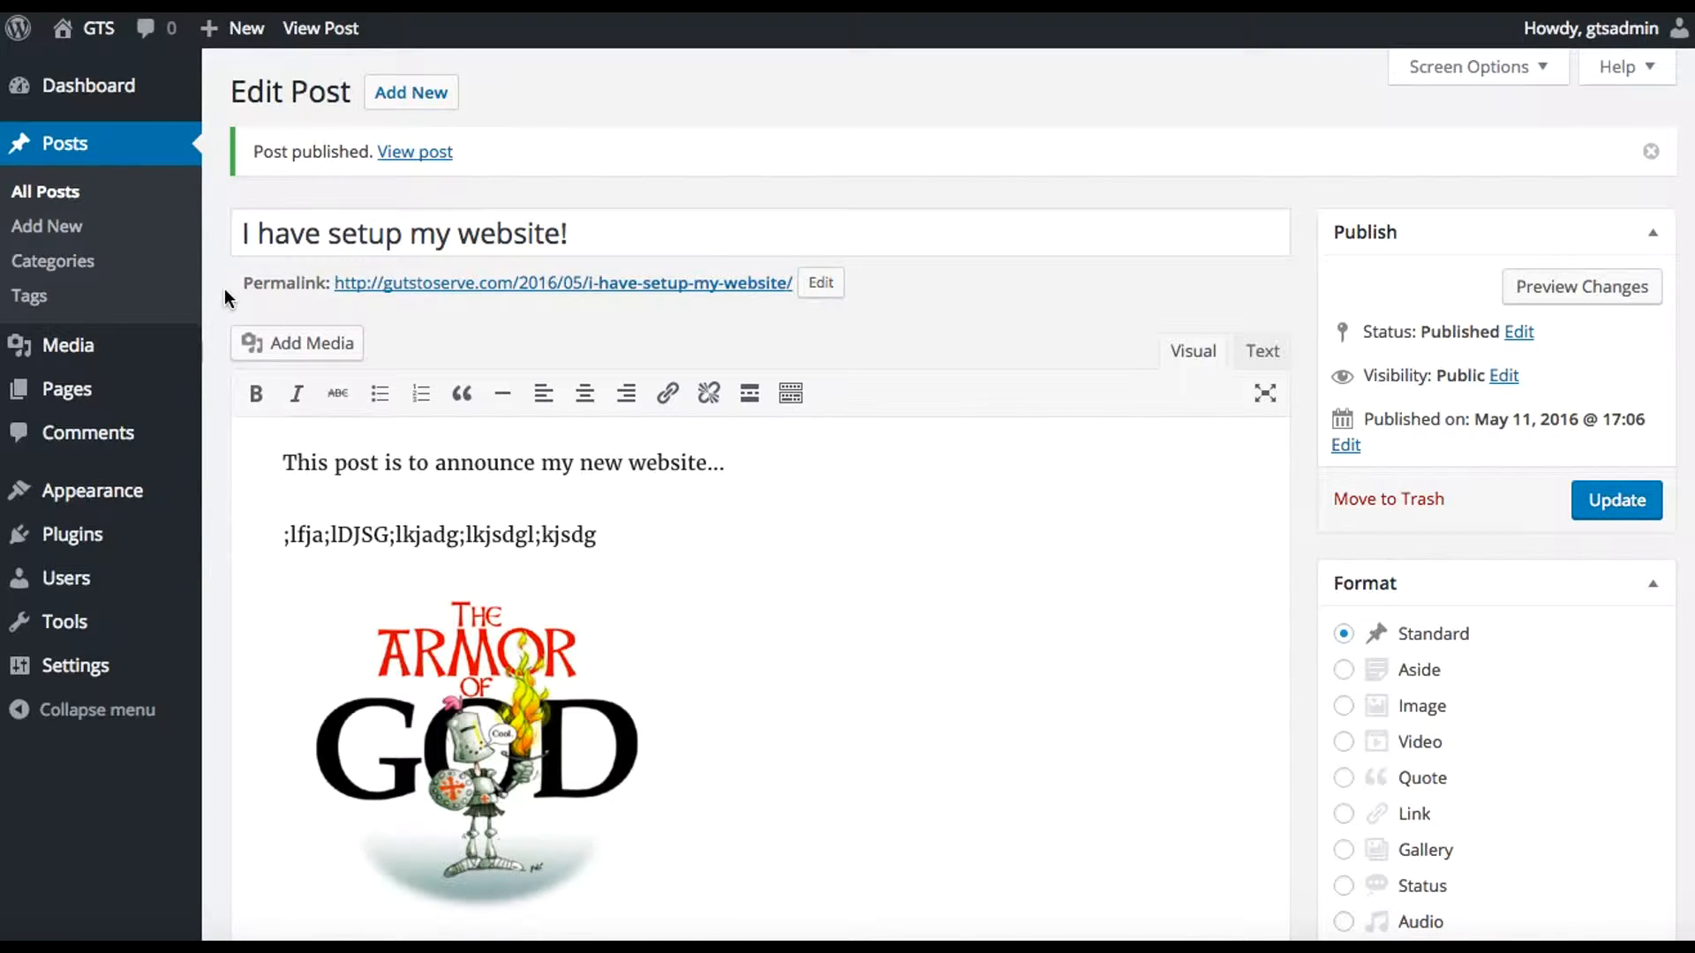
# Create and publish two empty pages titled "Contact Us" and "About Us"
pyautogui.moveTo(69, 392)
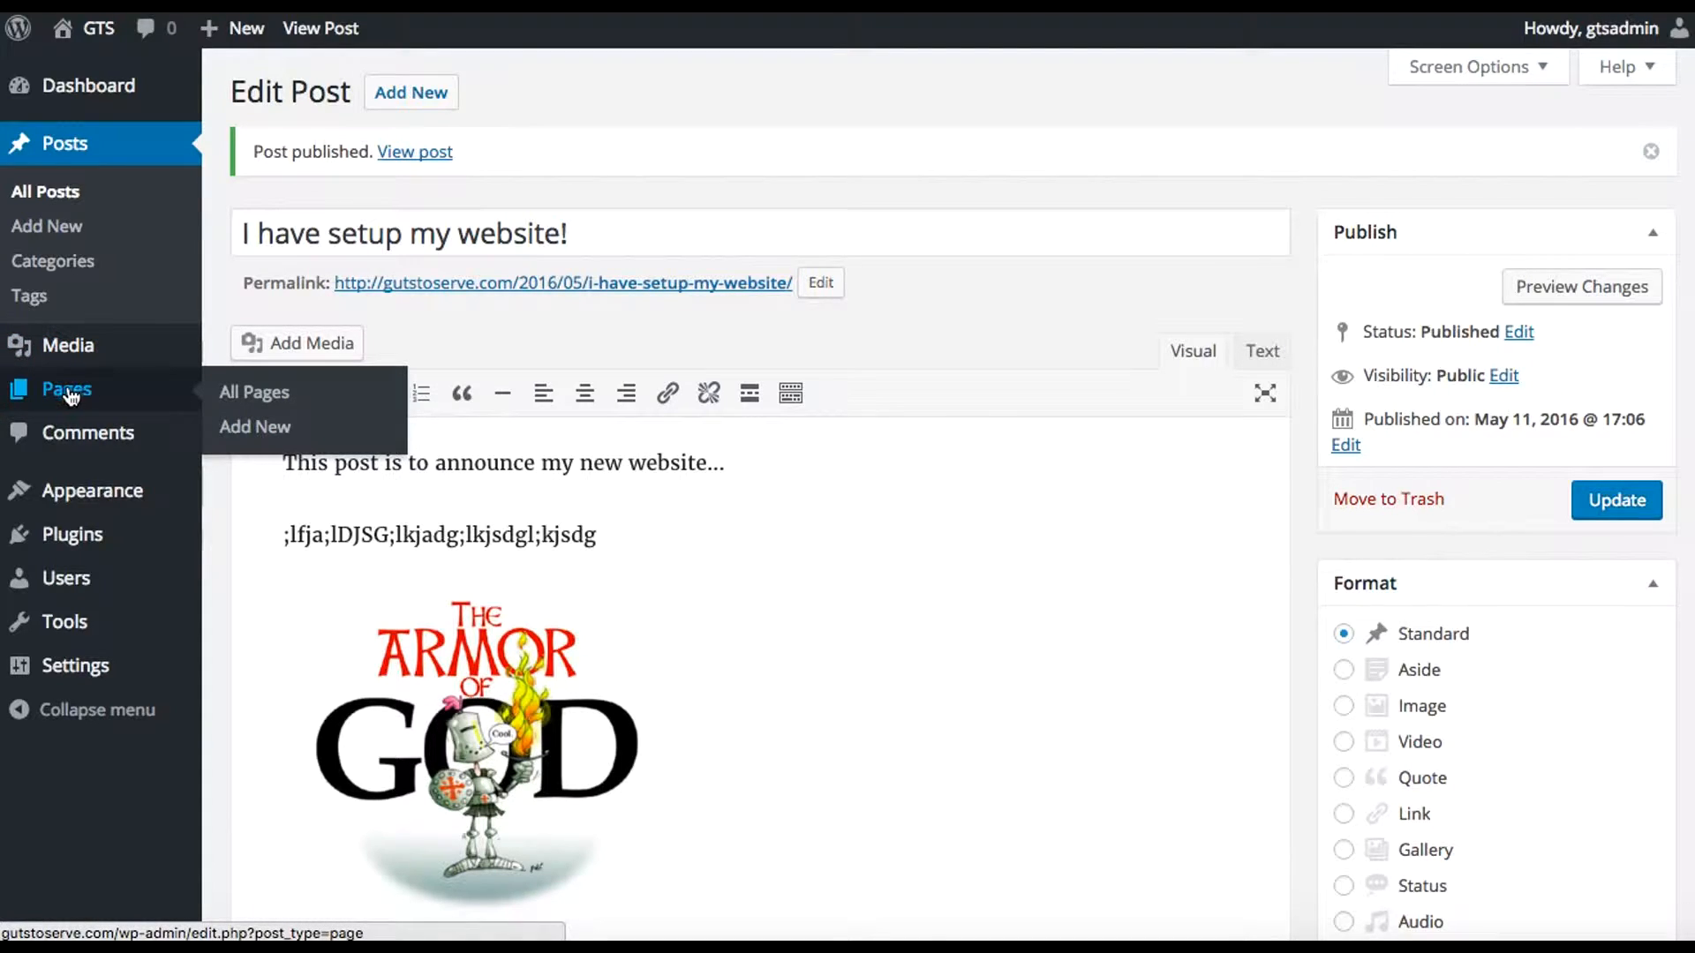
pyautogui.click(256, 393)
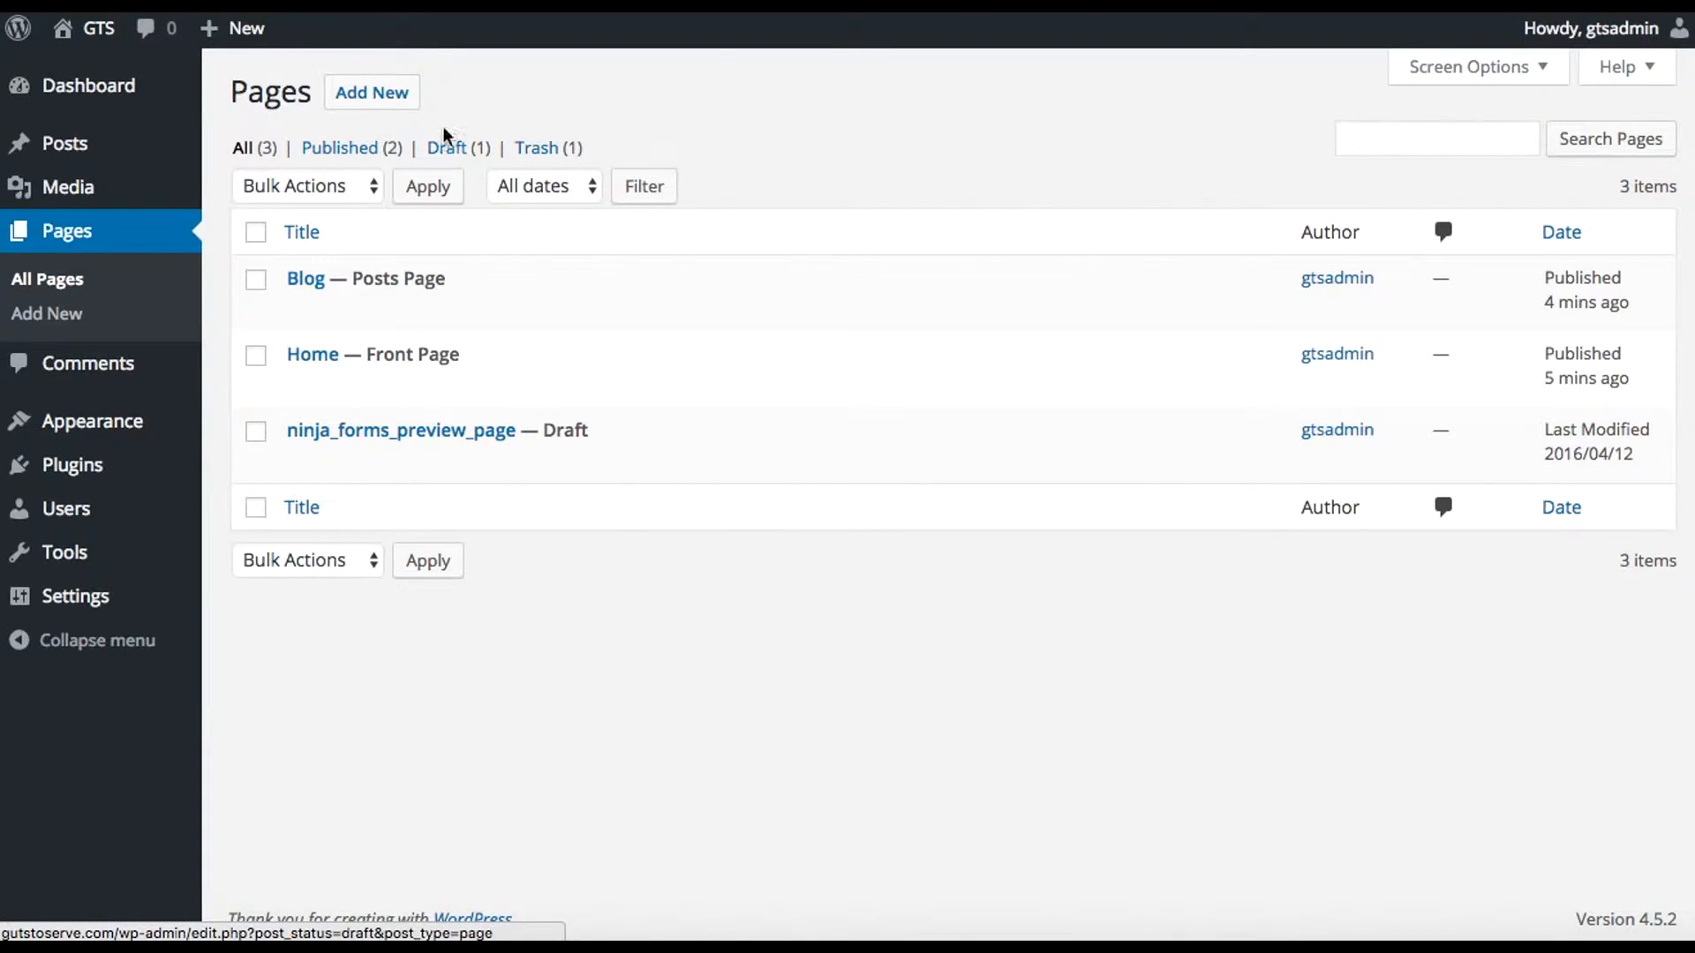
pyautogui.click(386, 96)
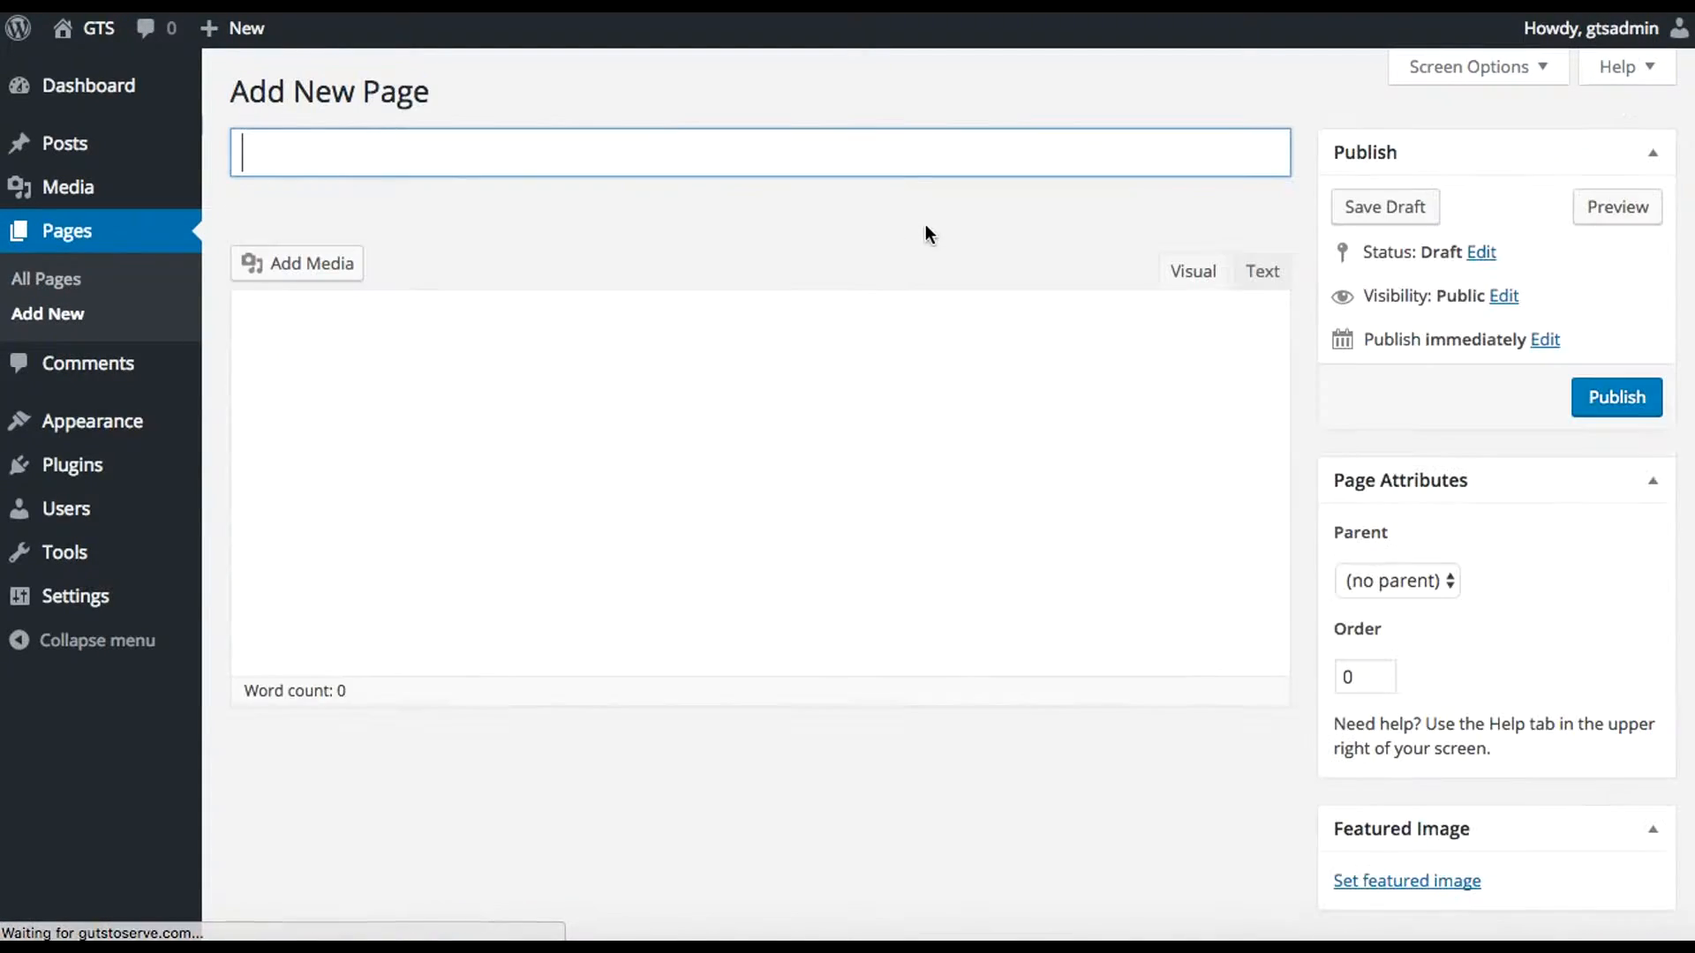
pyautogui.write('Contact Us')
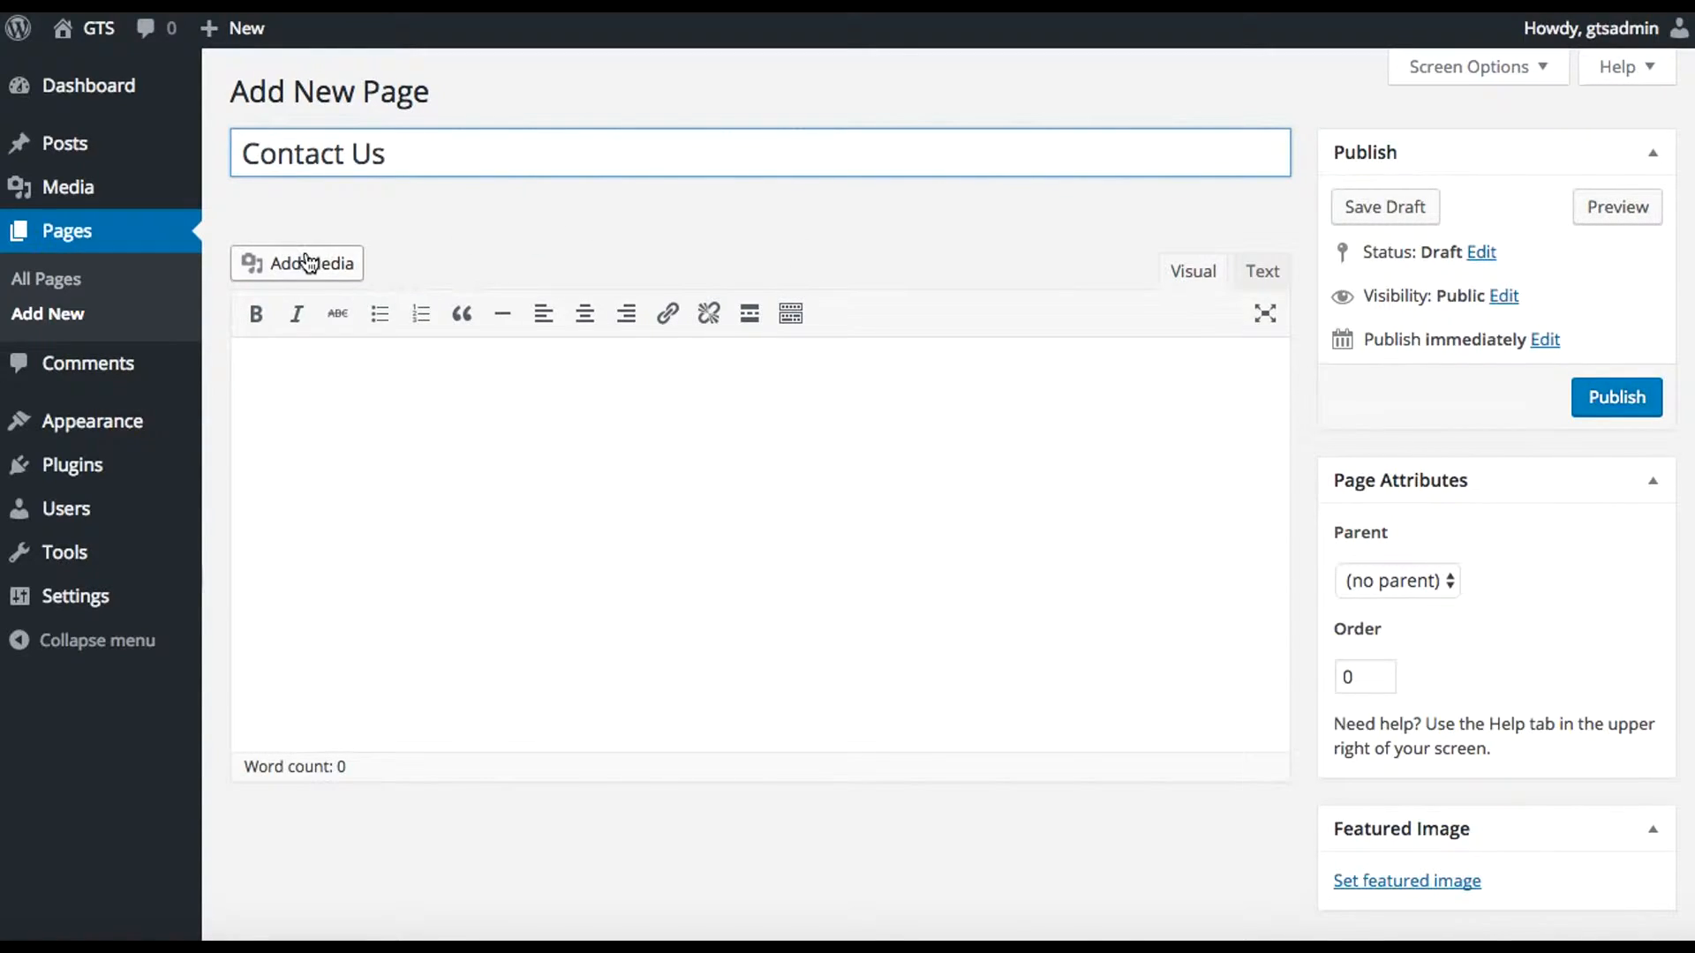
pyautogui.click(1612, 406)
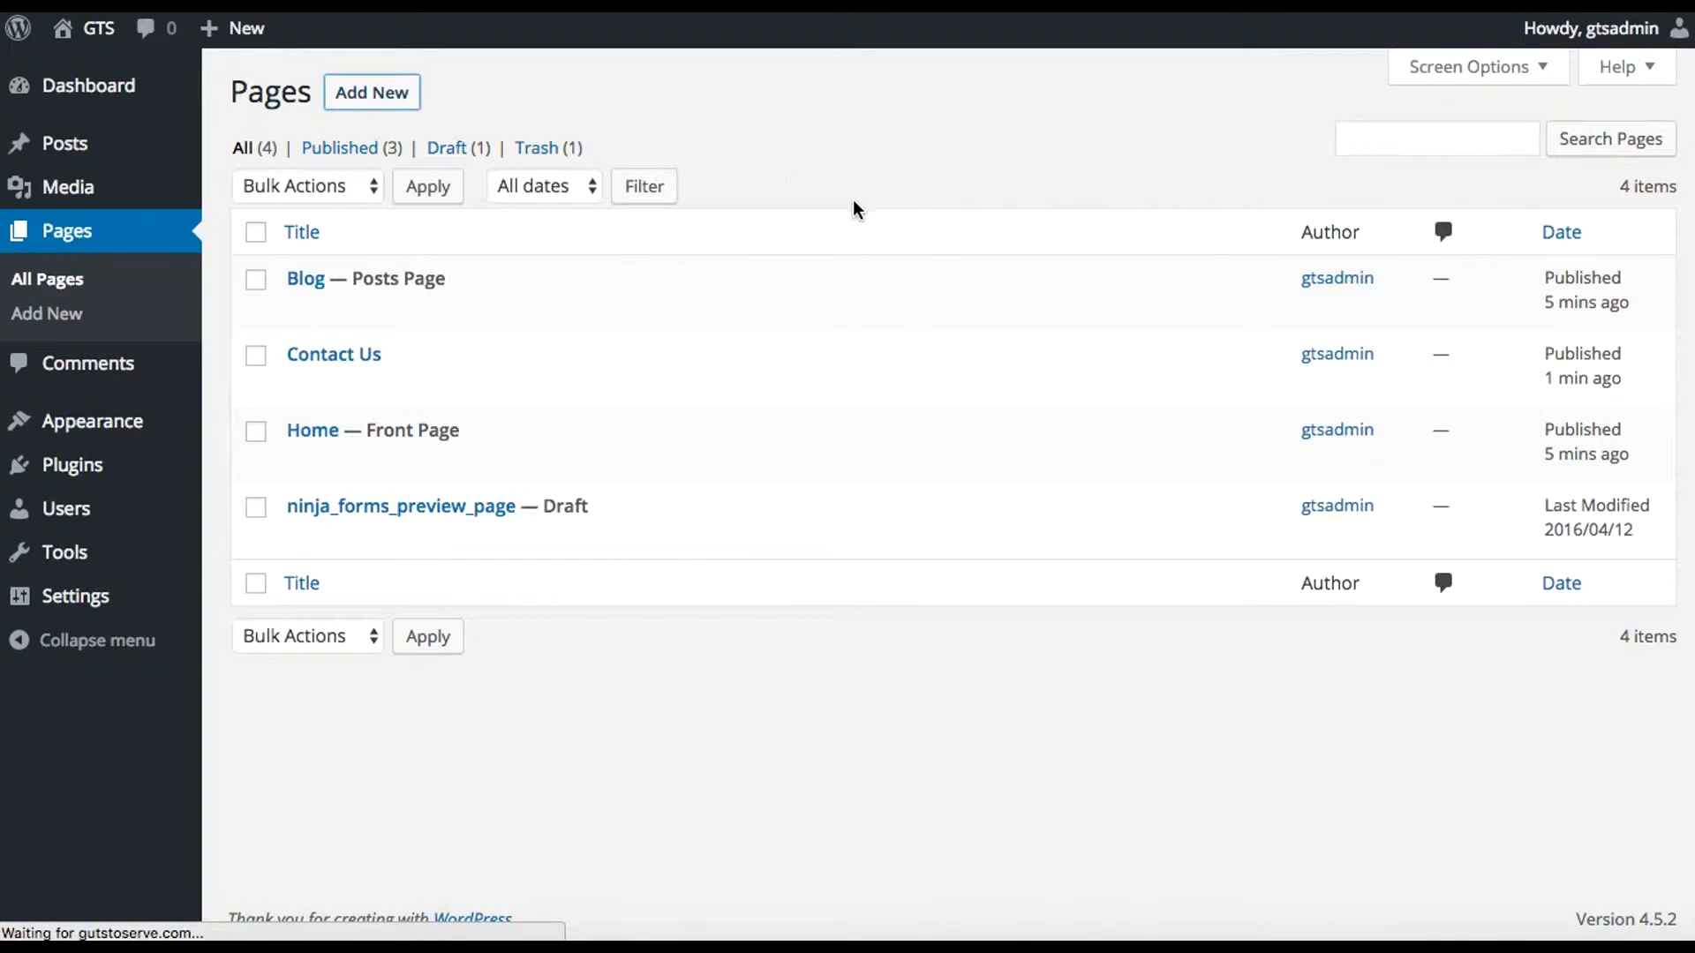
pyautogui.write('About Us')
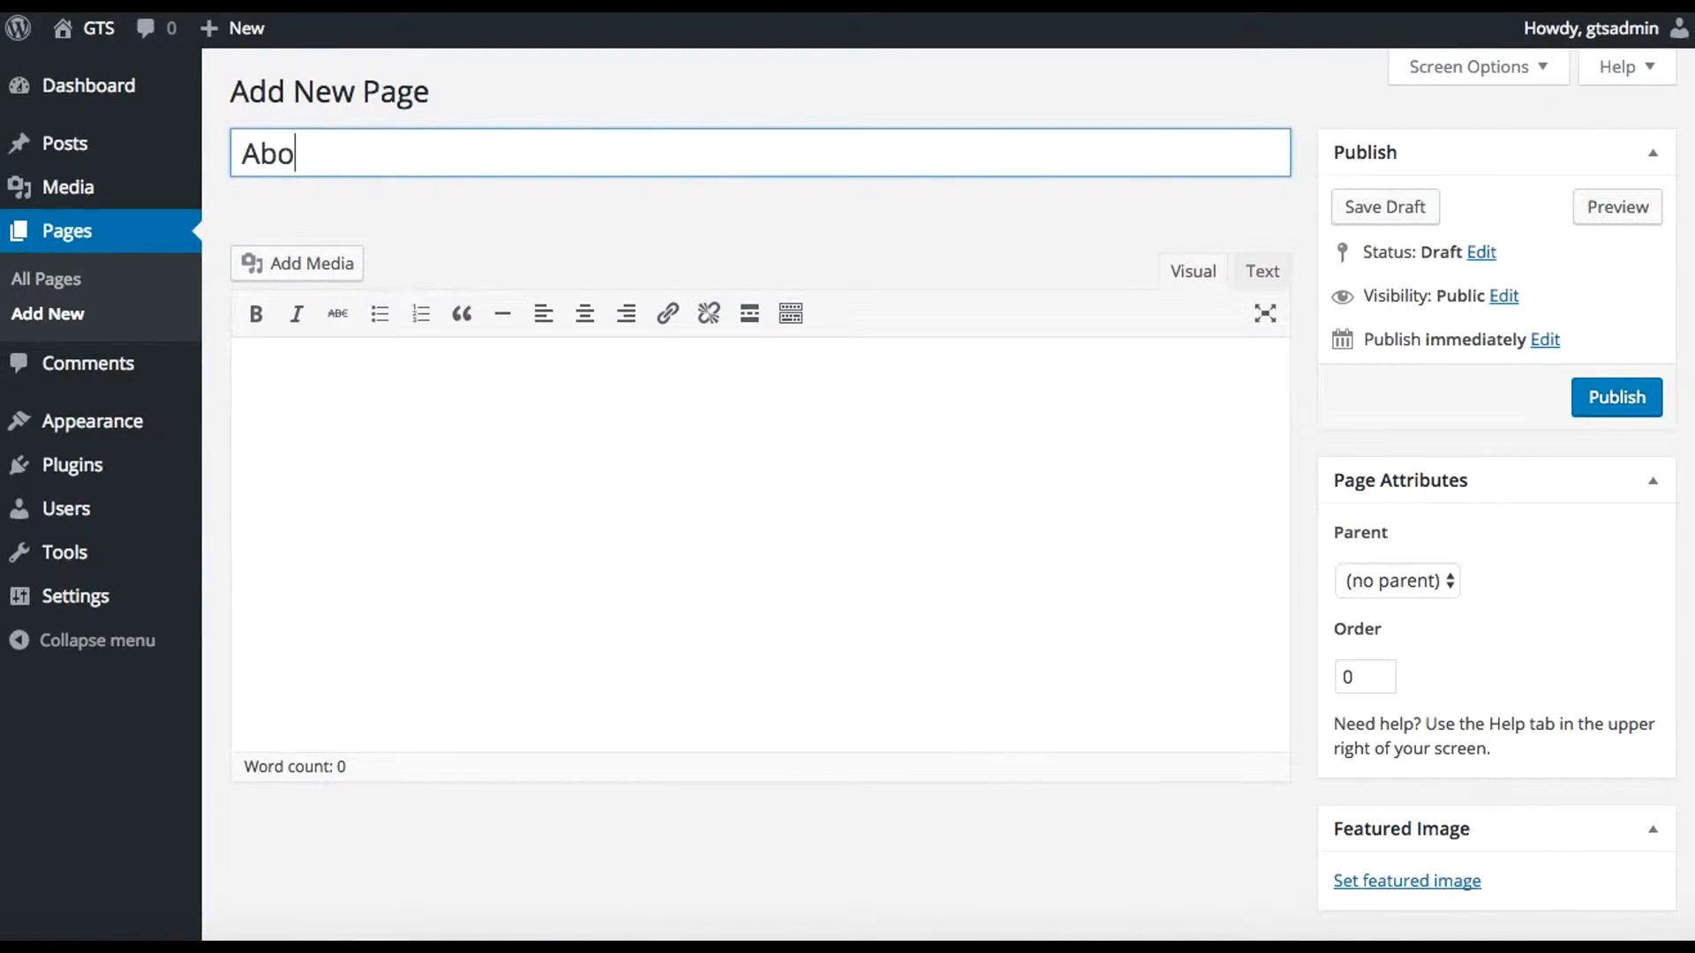
pyautogui.click(1621, 397)
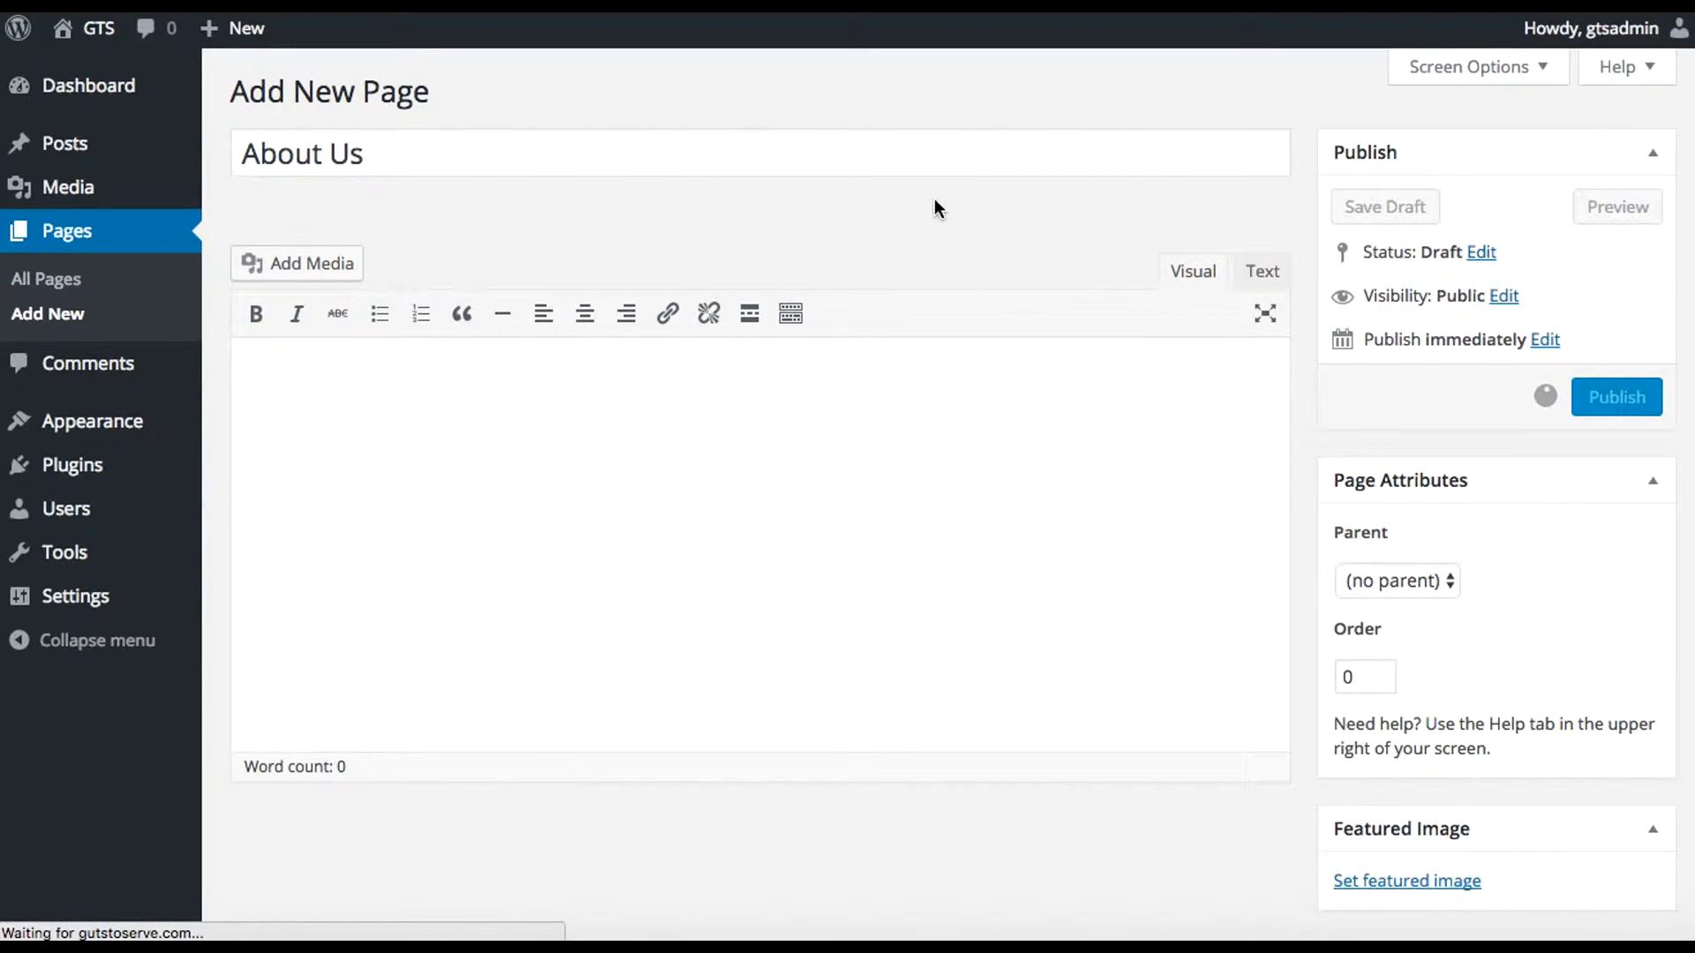
# Create and publish an empty page titled "Services or Products"
pyautogui.click(423, 93)
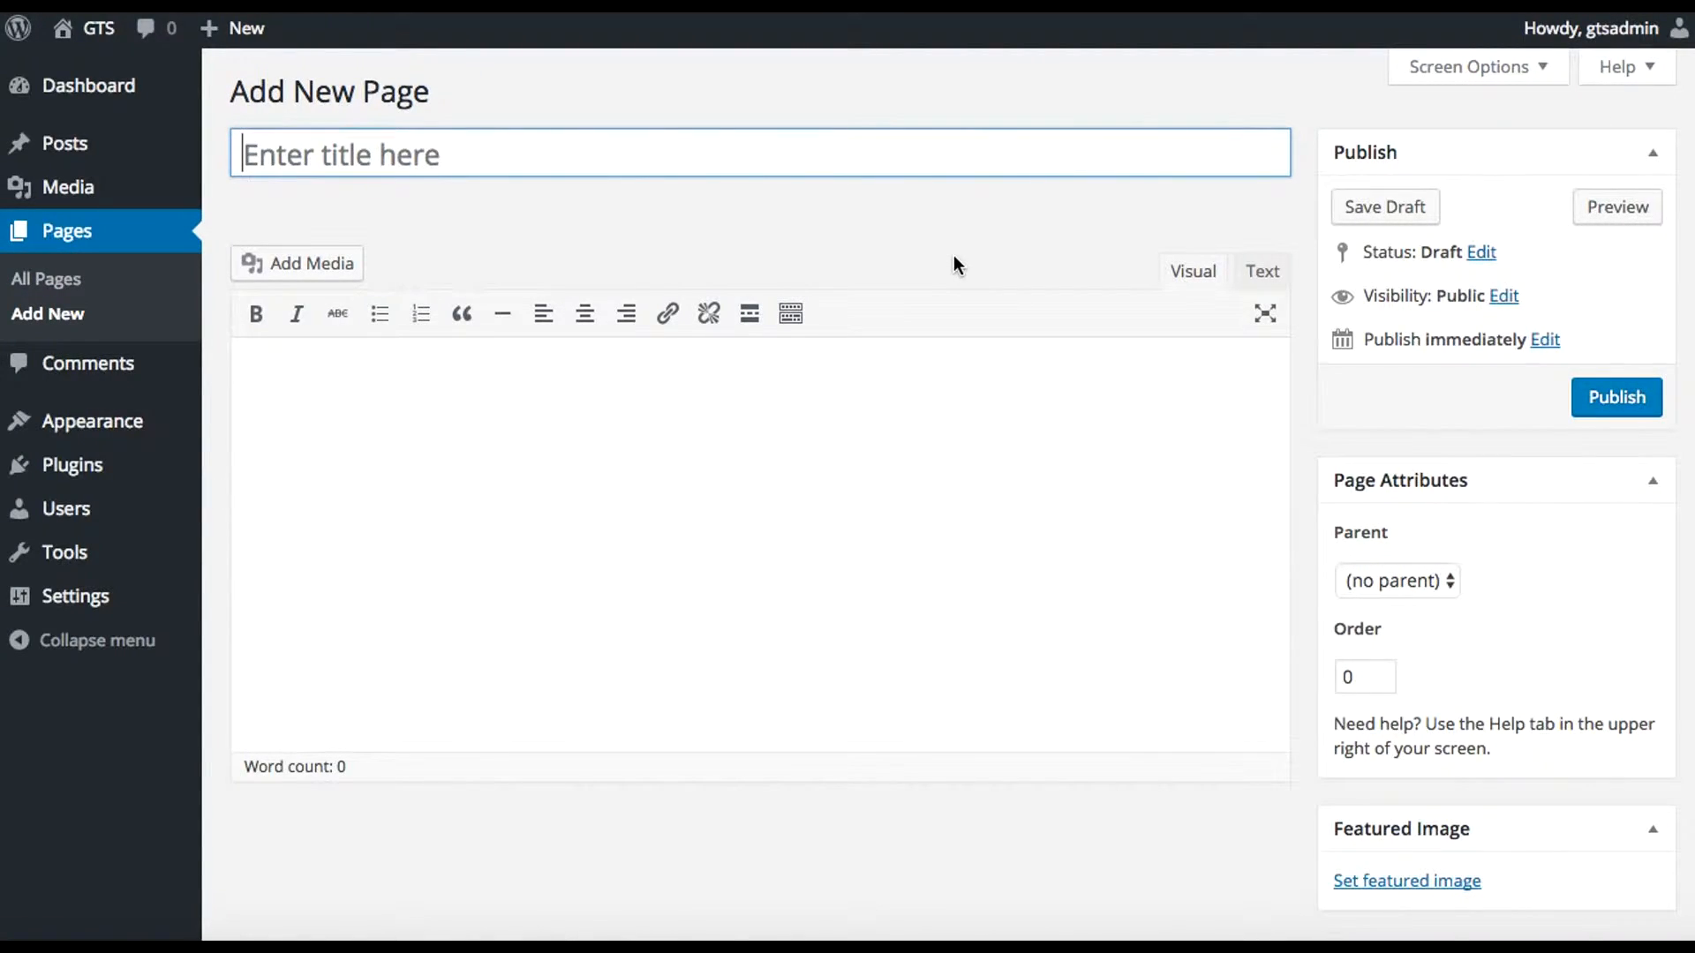
pyautogui.press('shift')
pyautogui.write('Services')
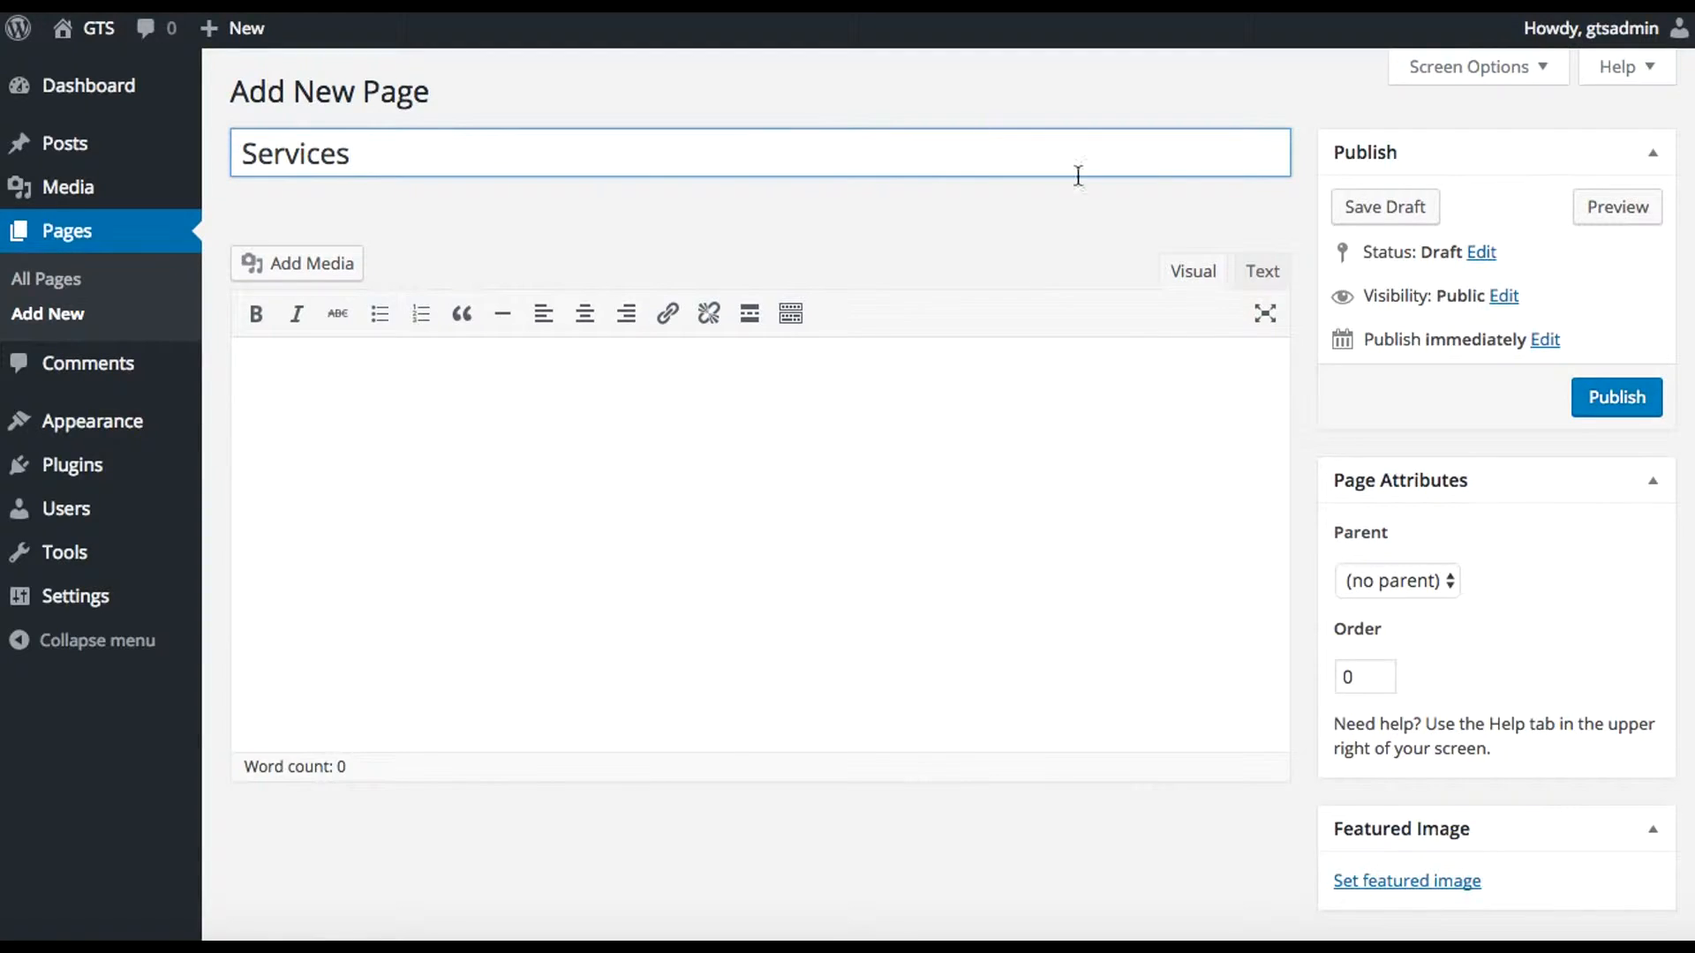
pyautogui.write('or Products')
pyautogui.click(1583, 398)
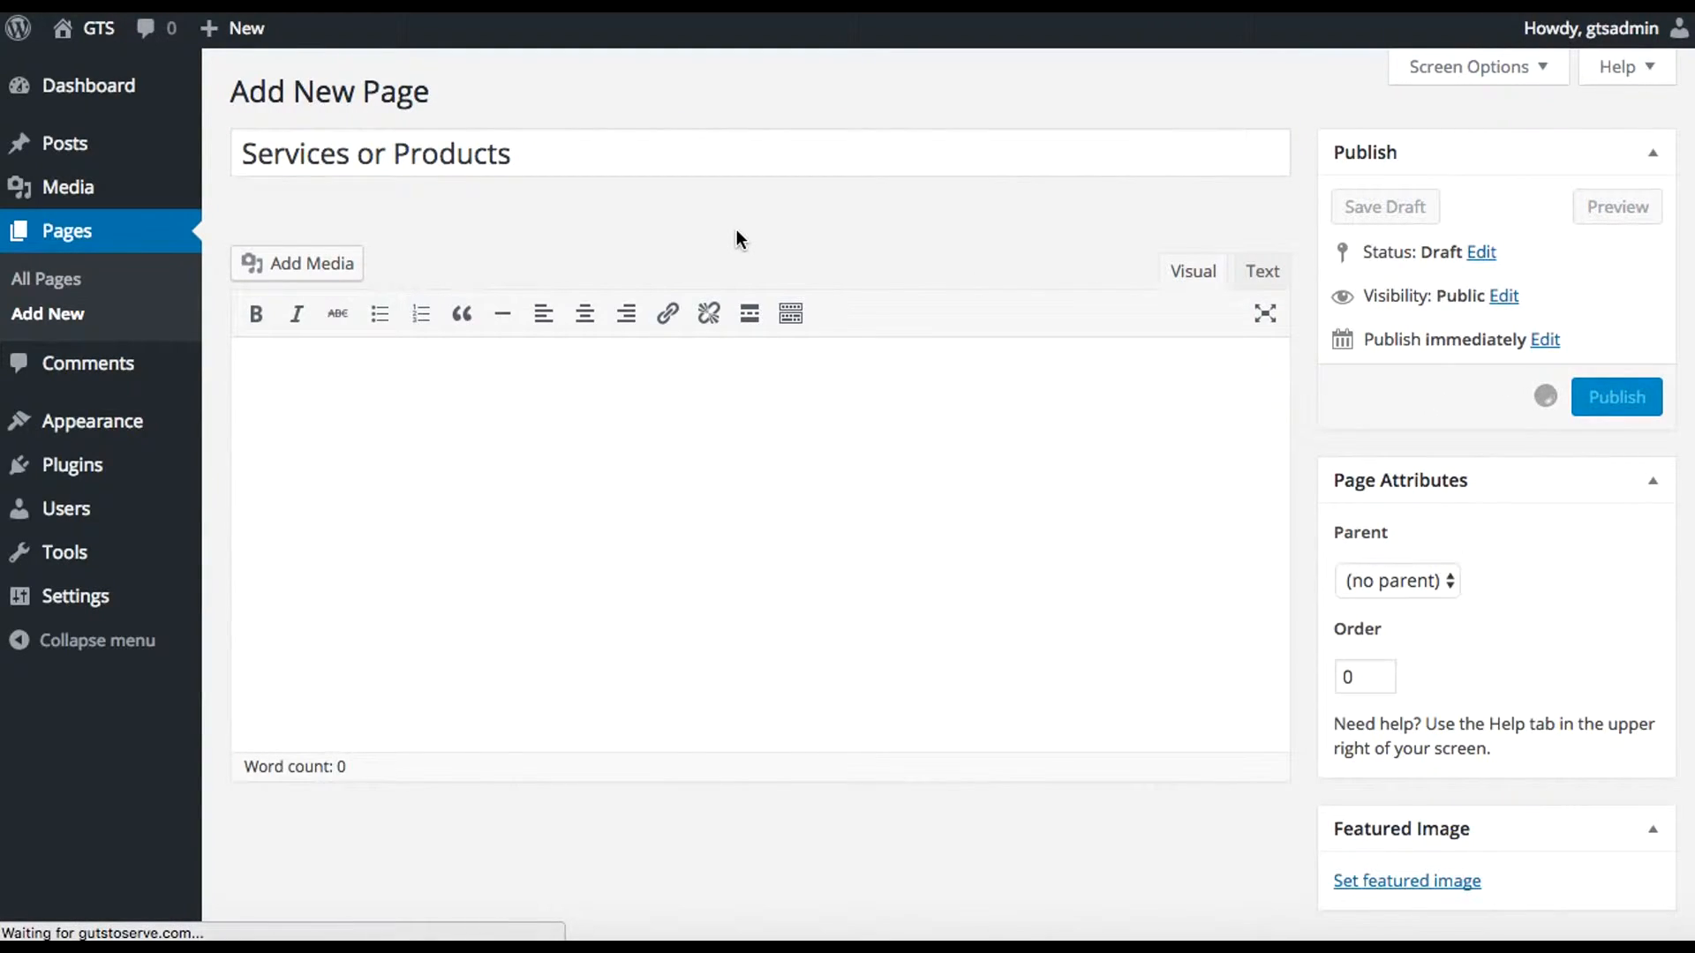
# Check the list of all pages and publish another new page titled "Our Team"
pyautogui.click(53, 292)
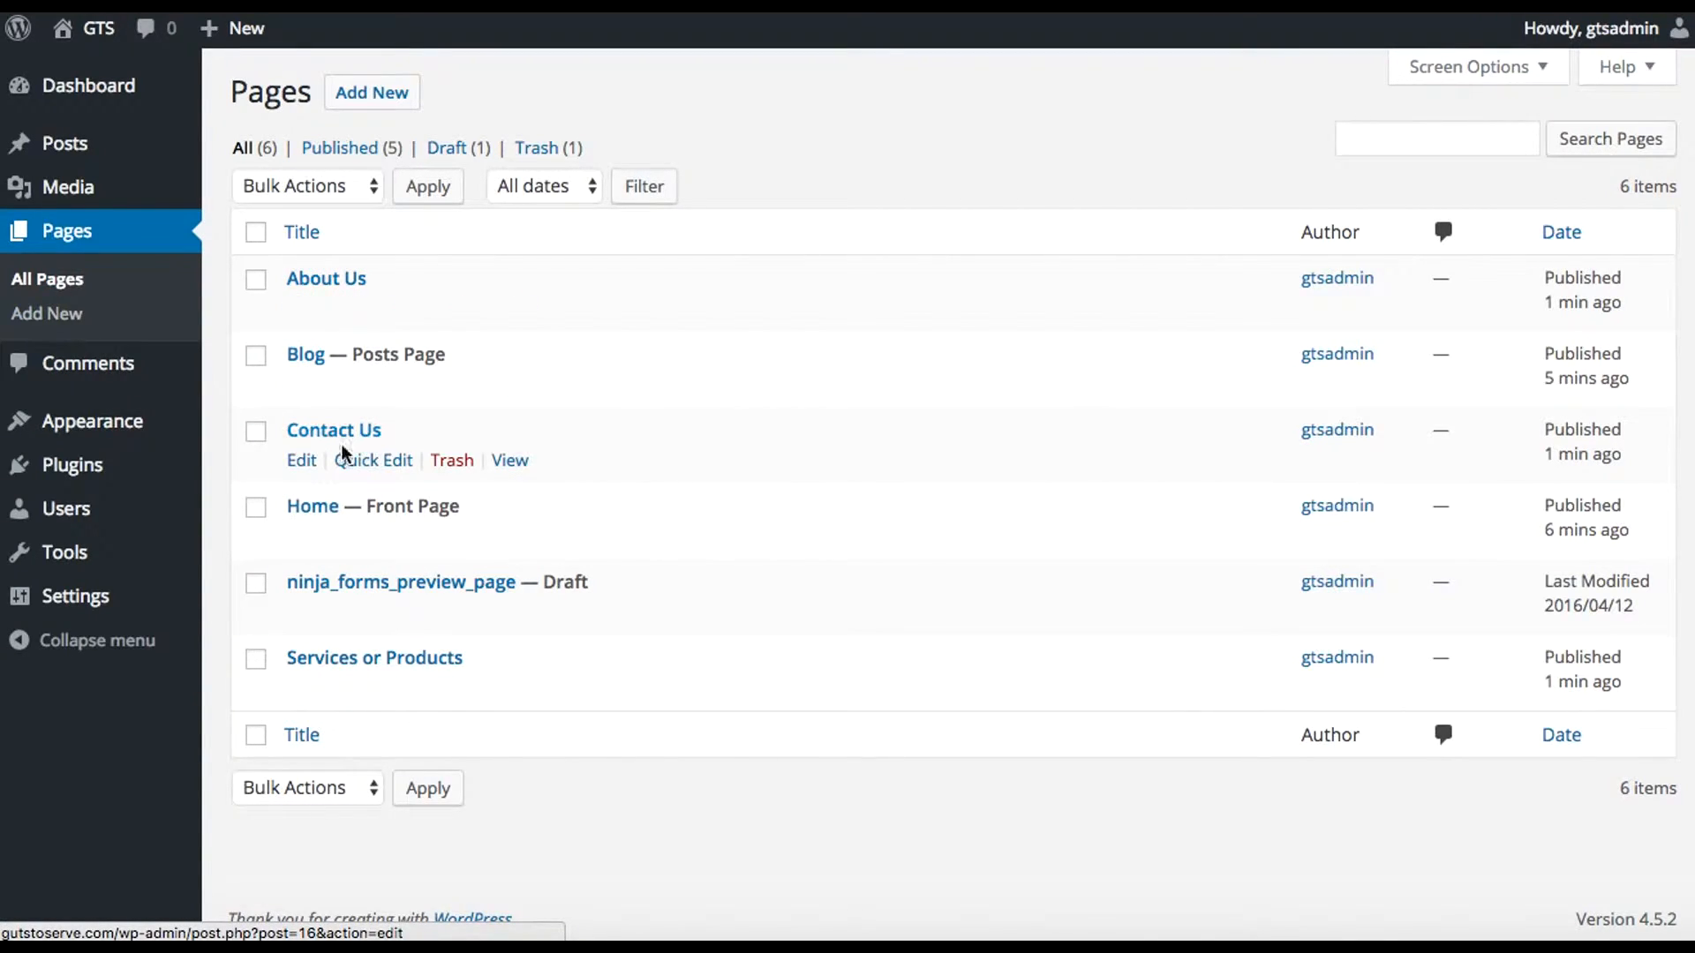
pyautogui.click(377, 99)
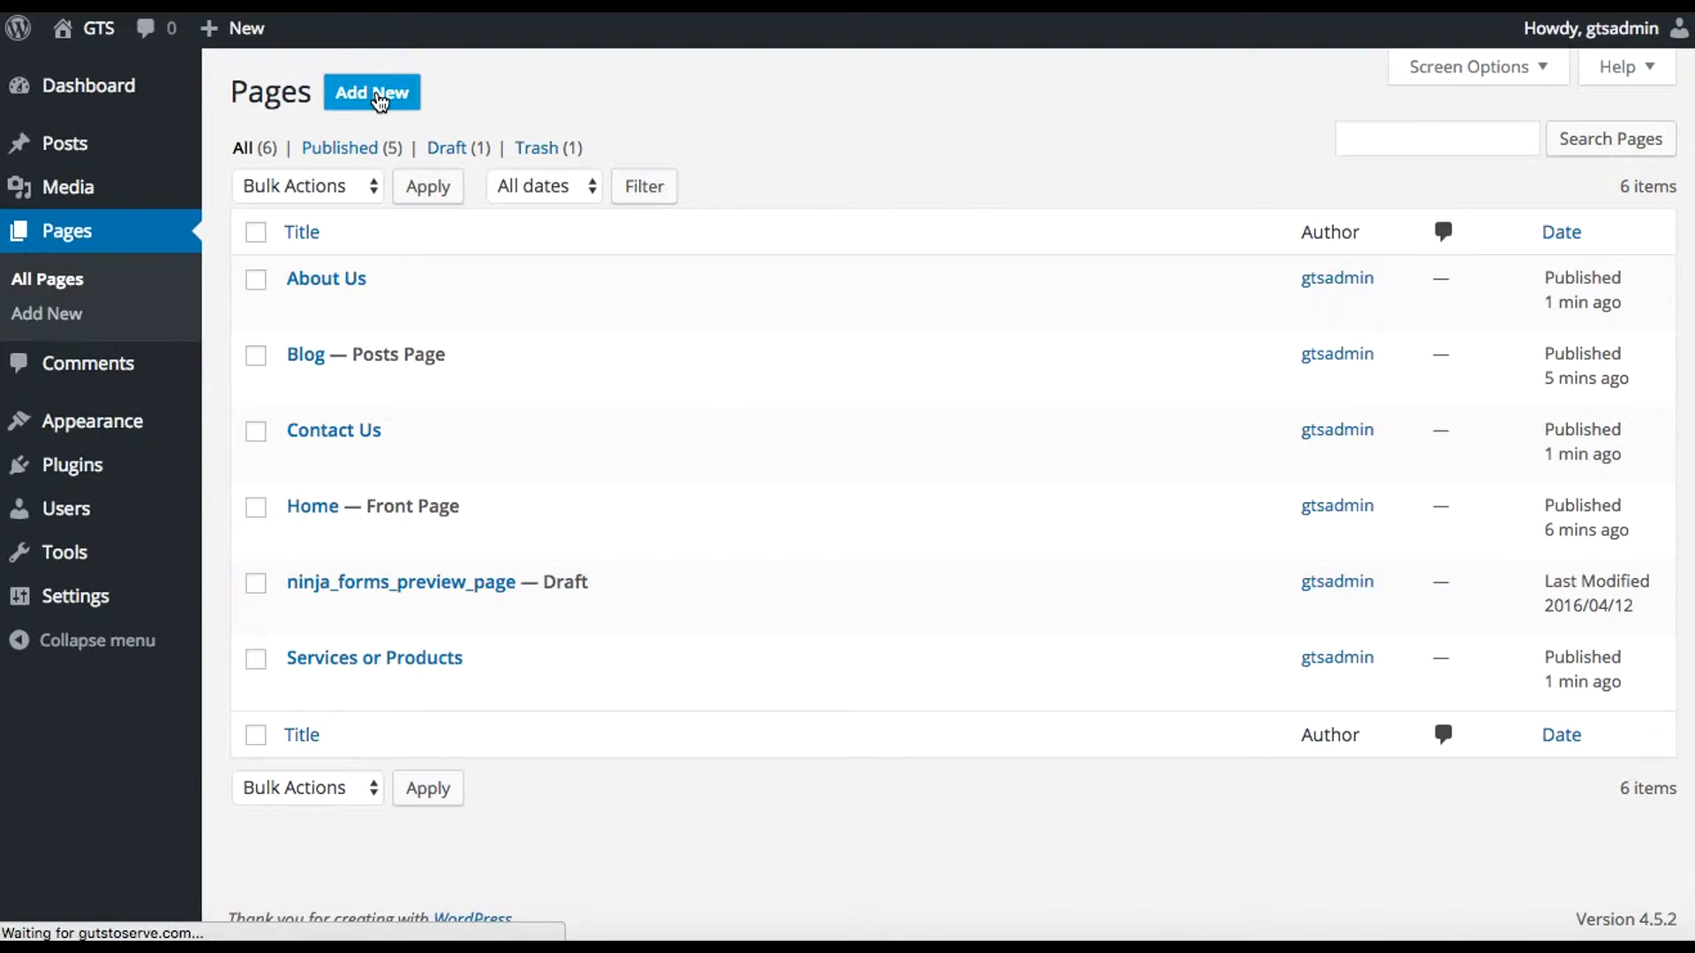
pyautogui.write('Our Team')
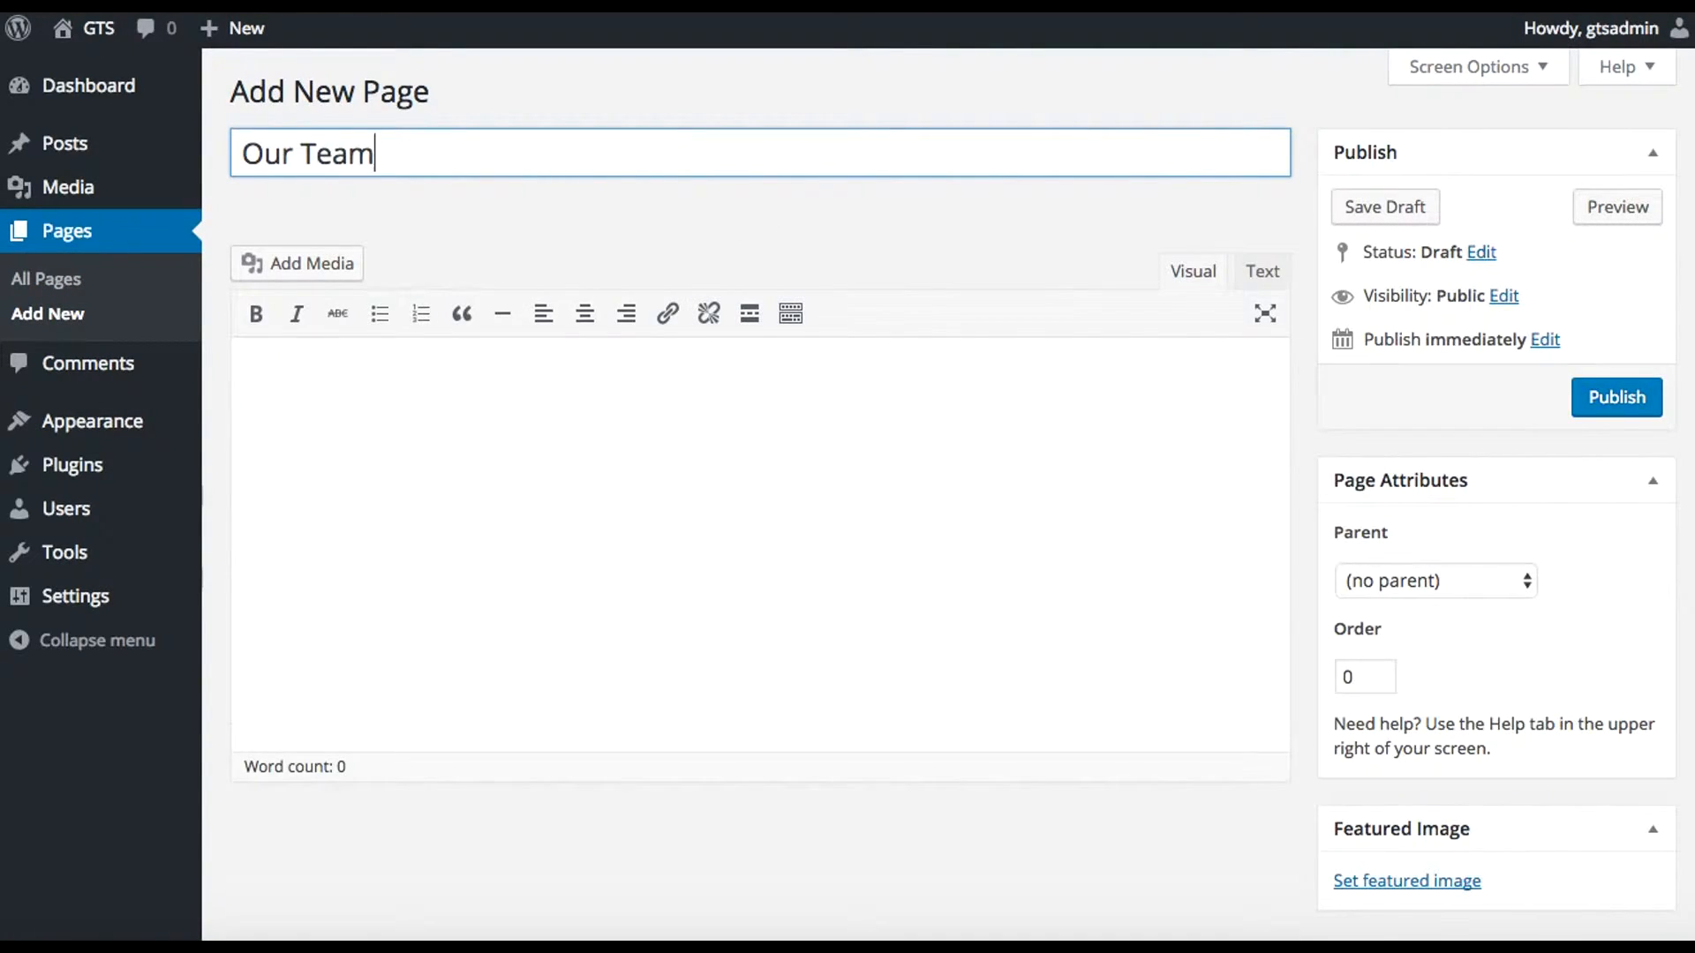
pyautogui.click(1633, 408)
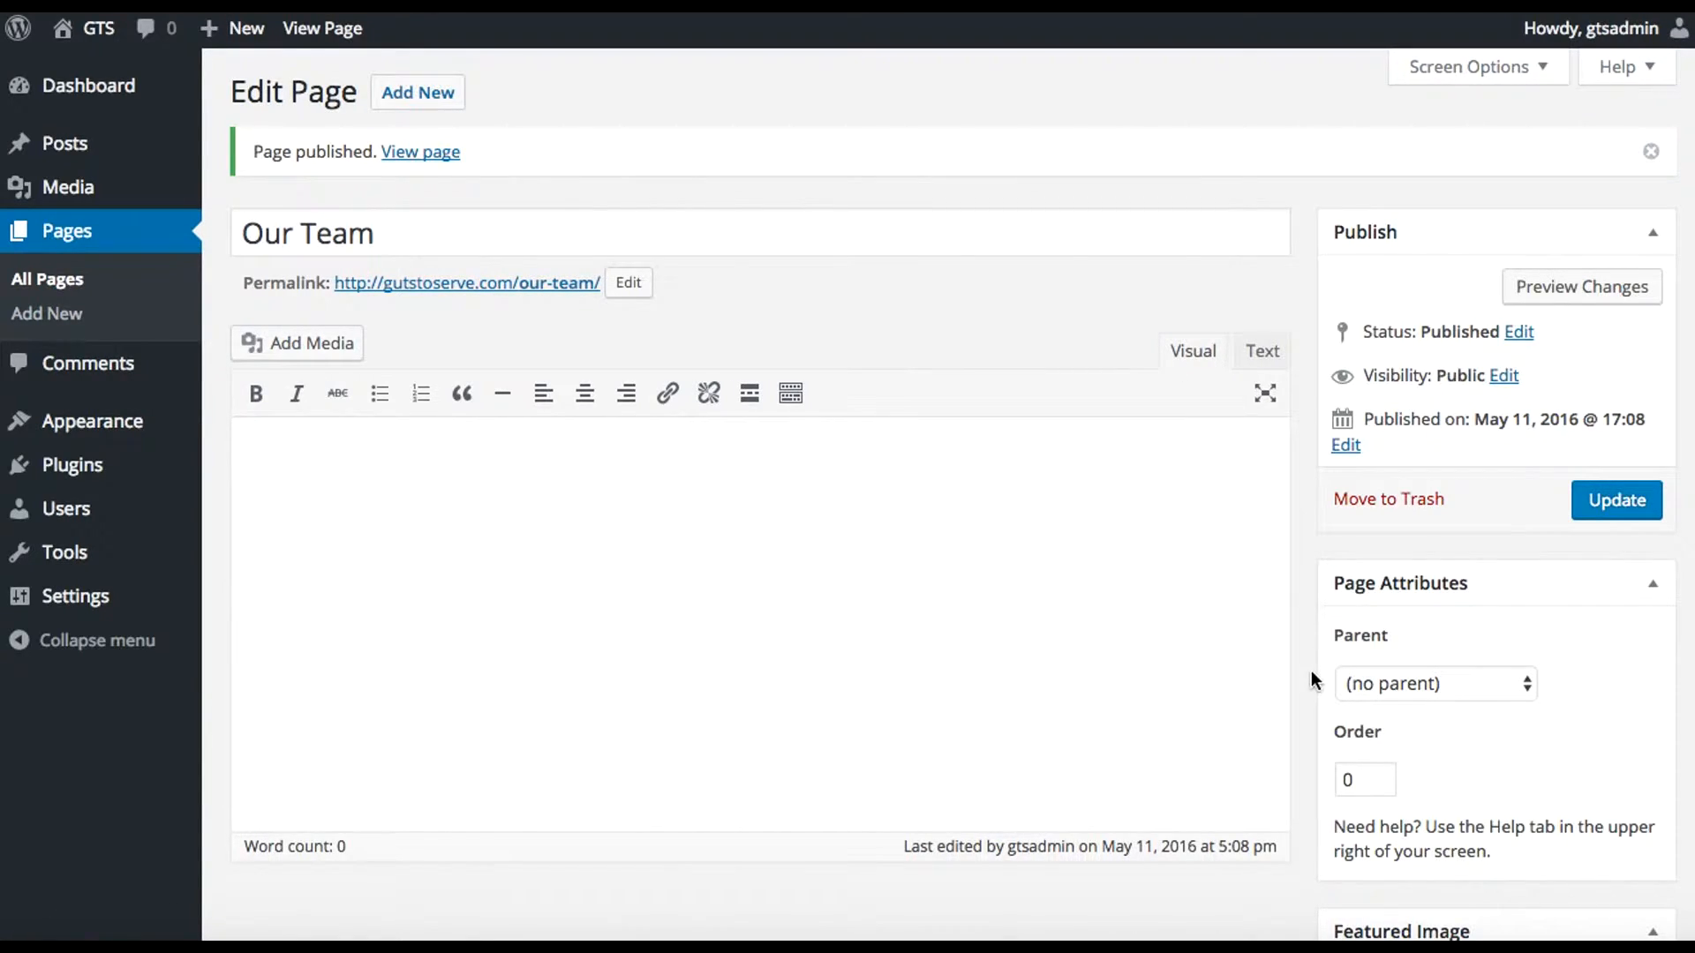
# Make About Us the parent of the Our Team page, keeping its order at 0, and update the page
pyautogui.scroll(-1, 1310, 673)
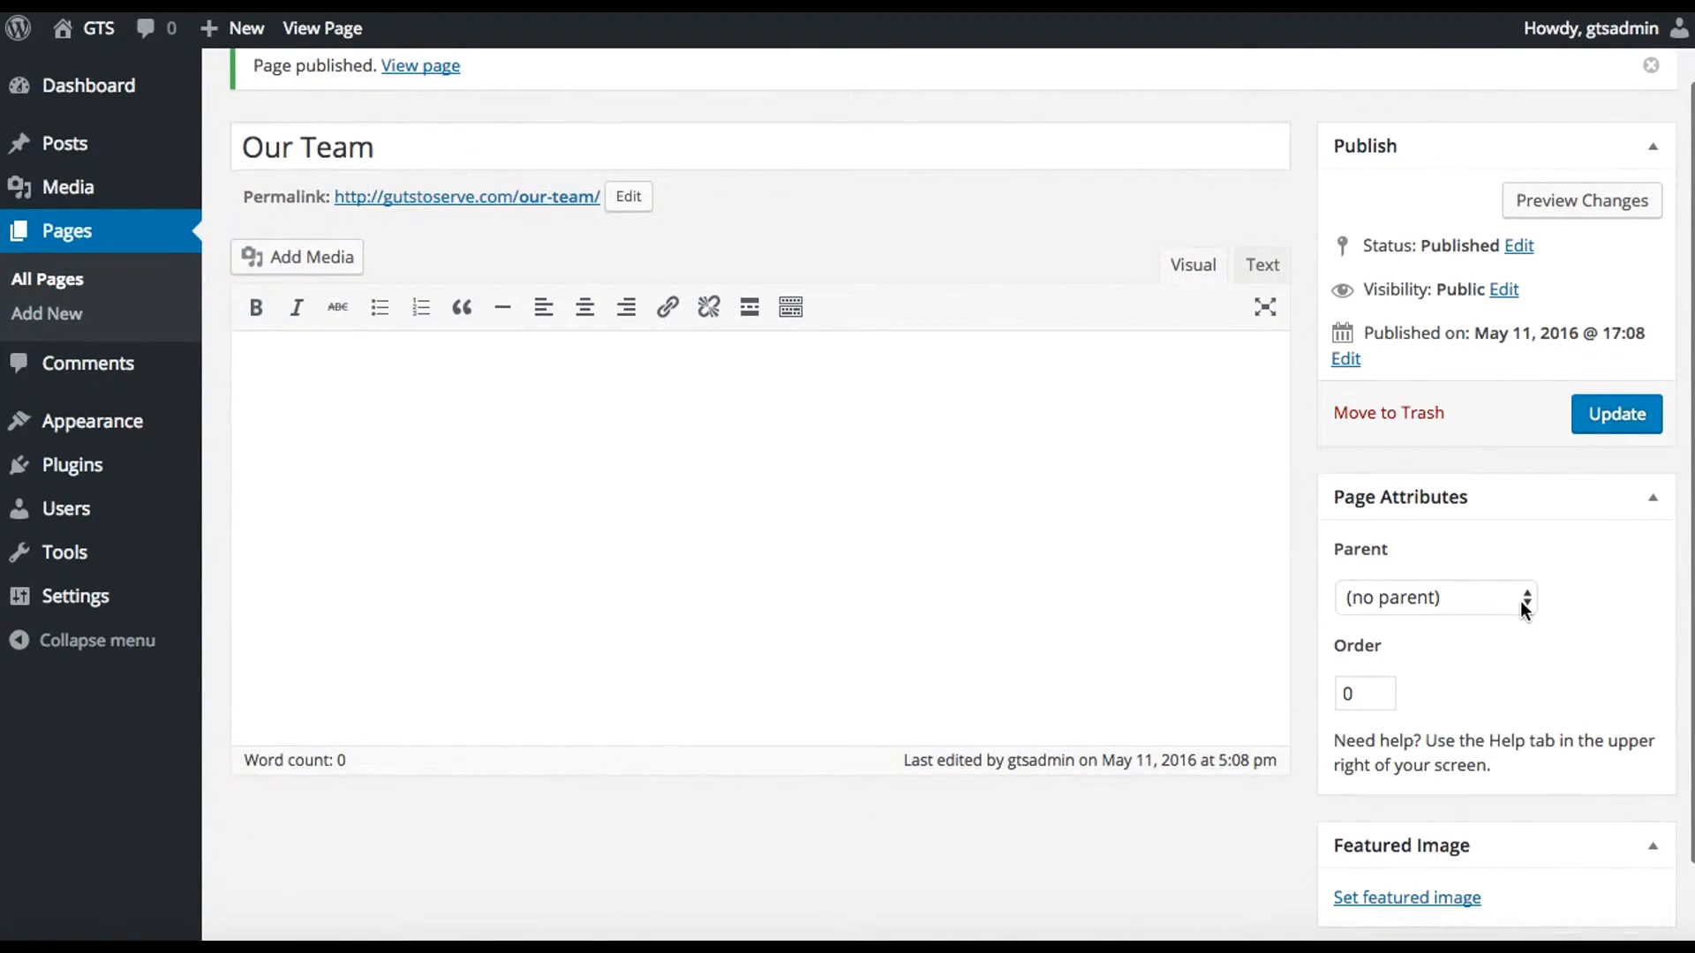
pyautogui.click(1520, 600)
pyautogui.click(1385, 540)
pyautogui.click(1511, 600)
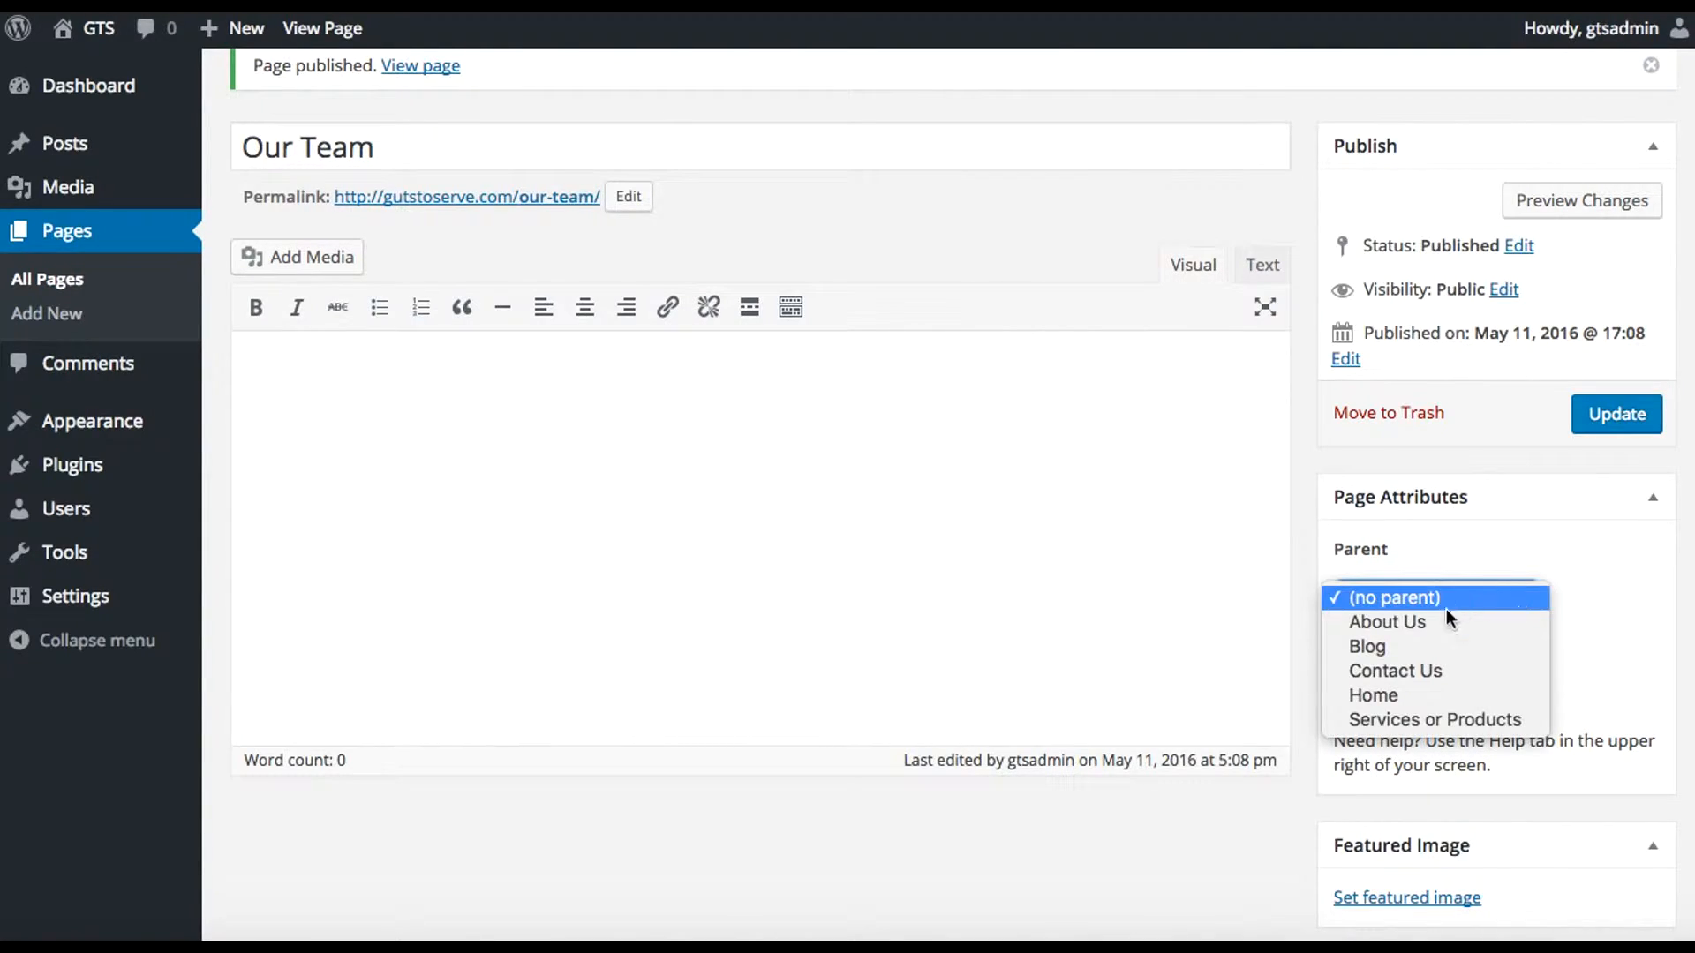
pyautogui.click(1415, 618)
pyautogui.click(1357, 697)
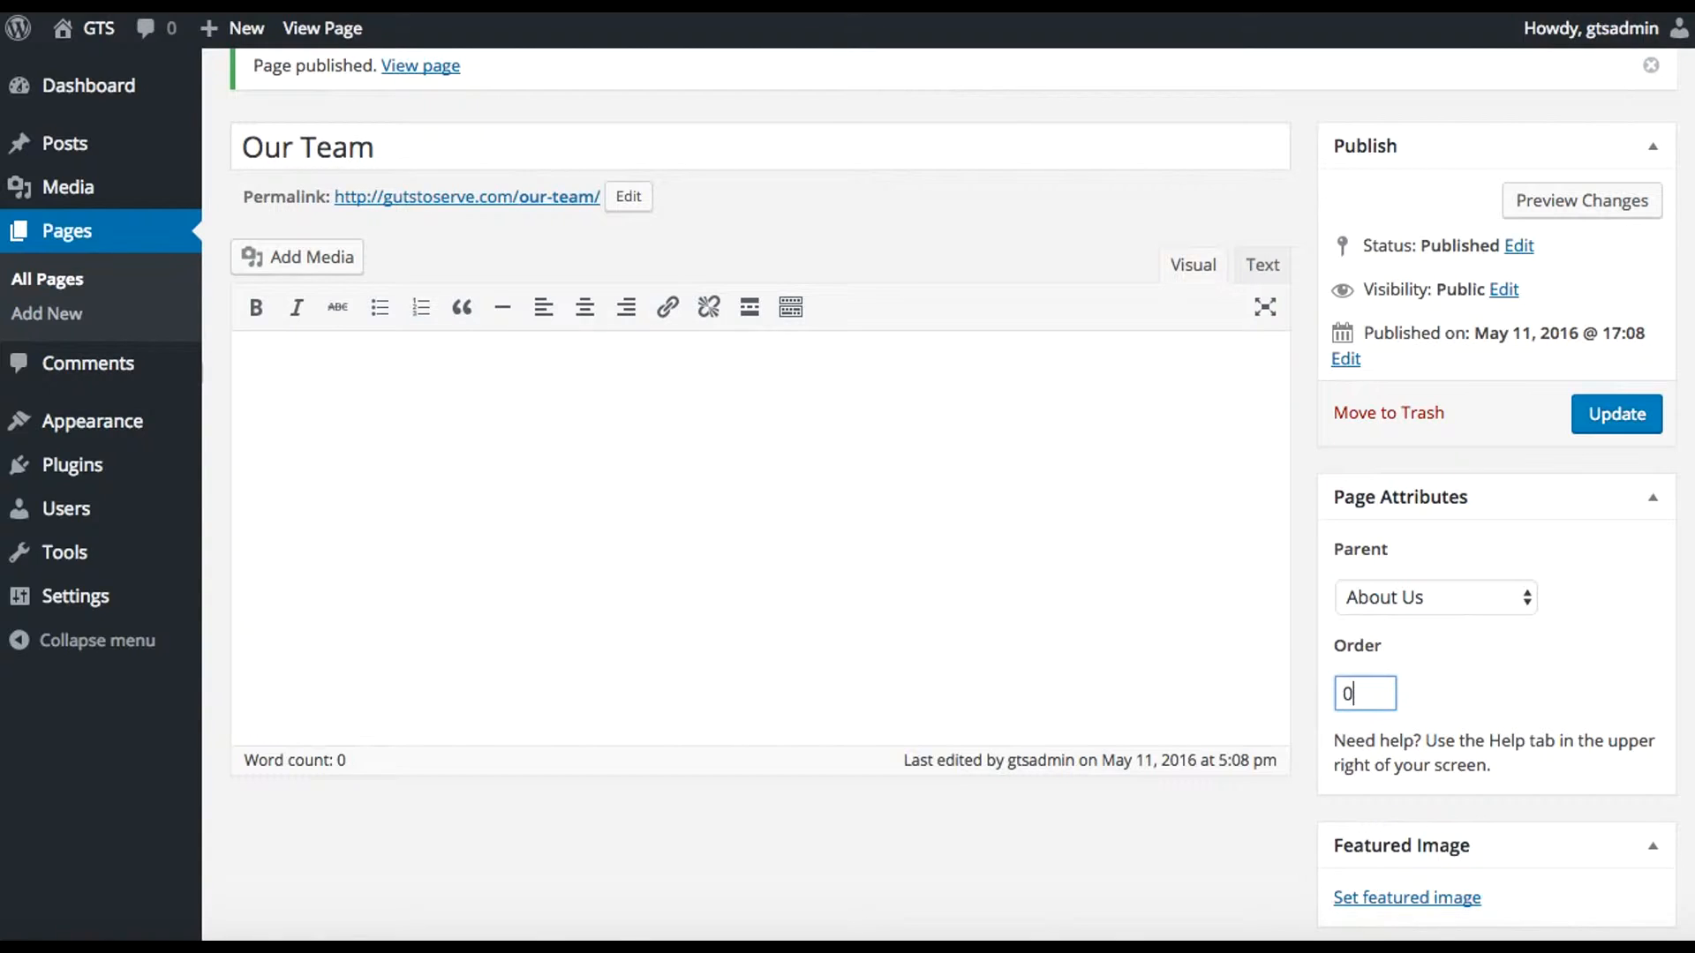
pyautogui.press('BackSpace')
pyautogui.write('5')
pyautogui.click(1566, 702)
pyautogui.click(1613, 426)
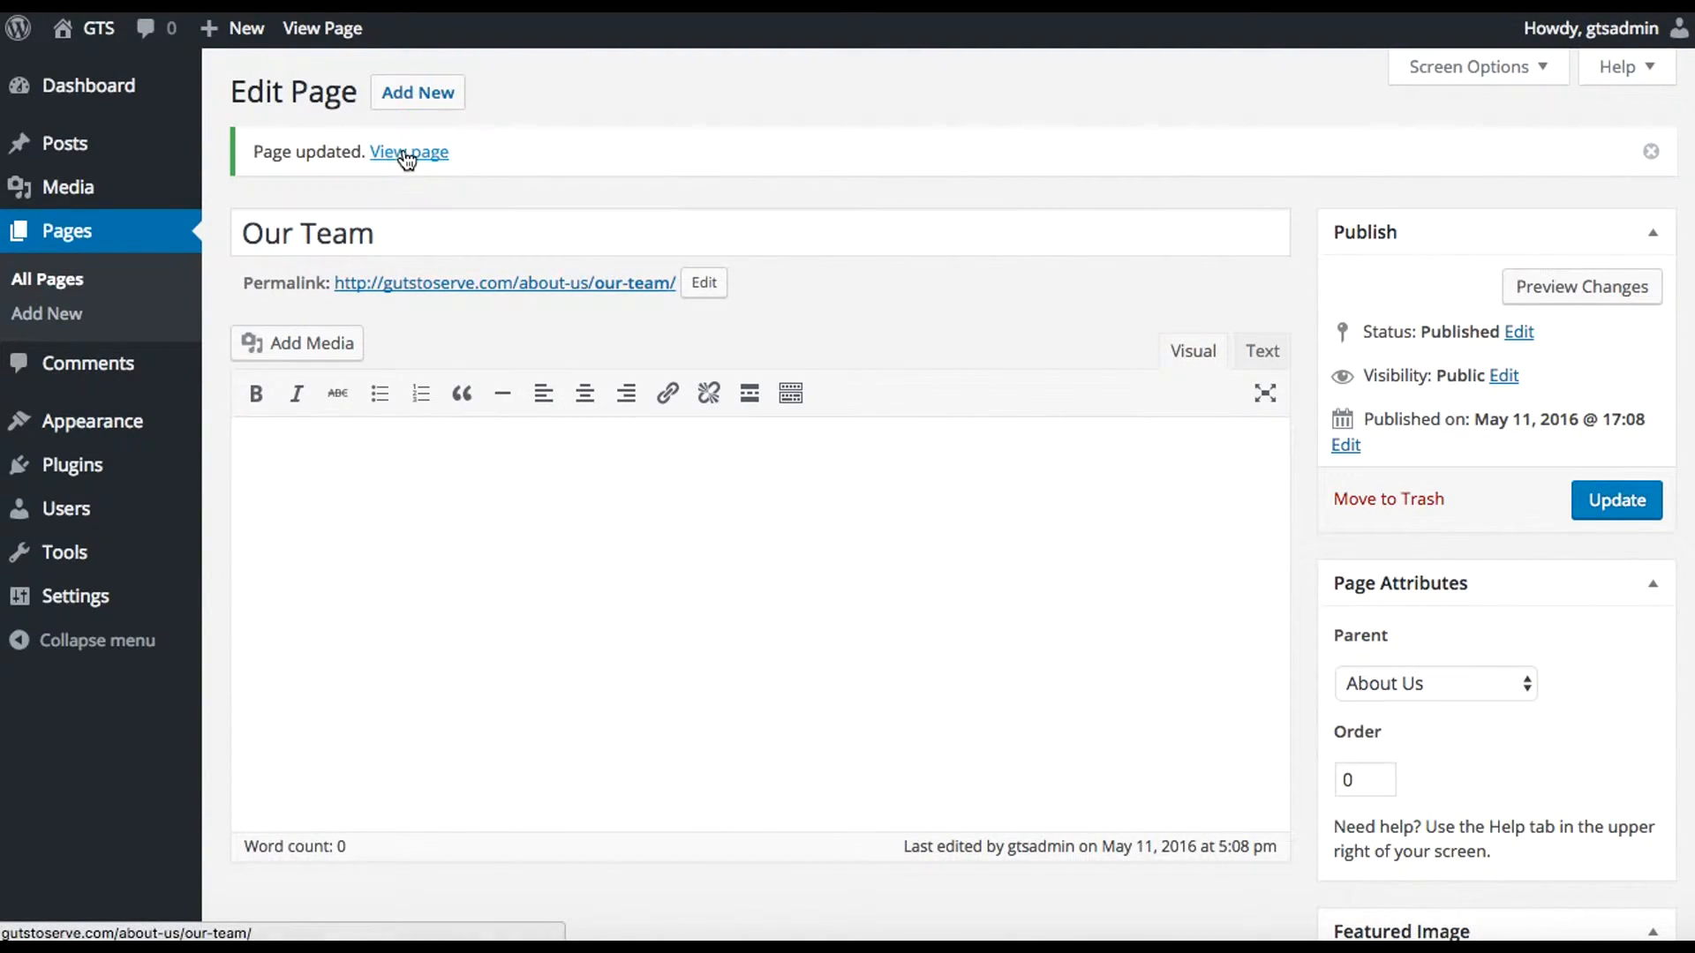
# Visit the site and examine the home page's header, content and sidebar widgets
pyautogui.moveTo(95, 44)
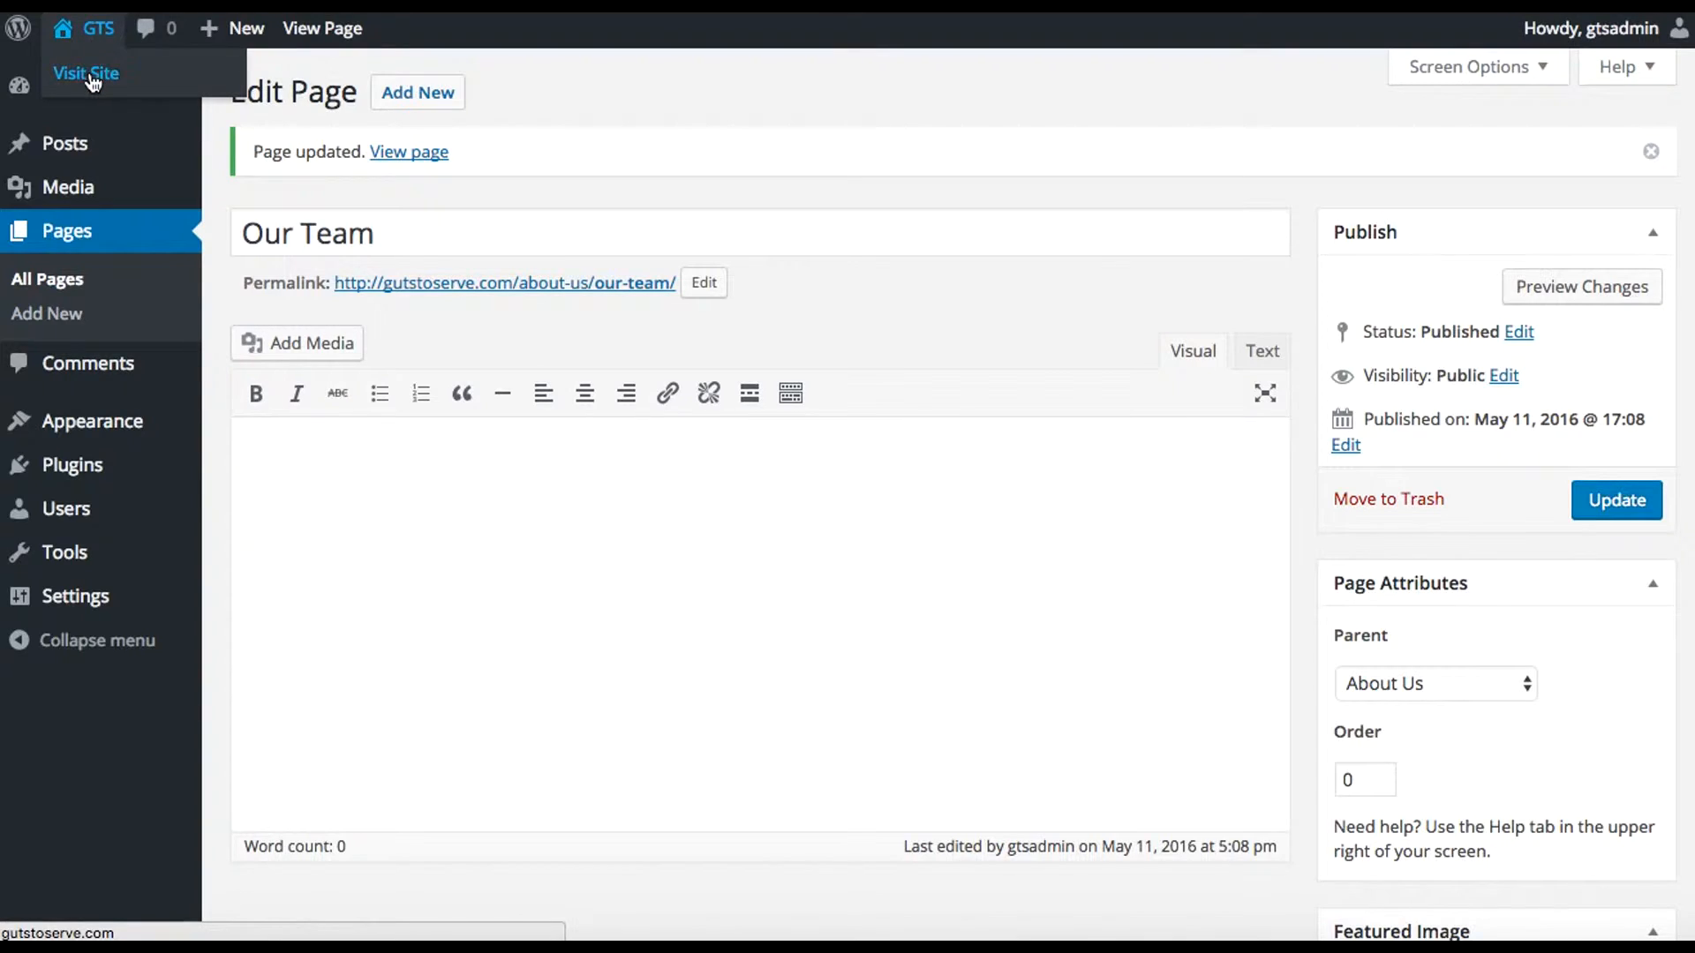
pyautogui.click(92, 78)
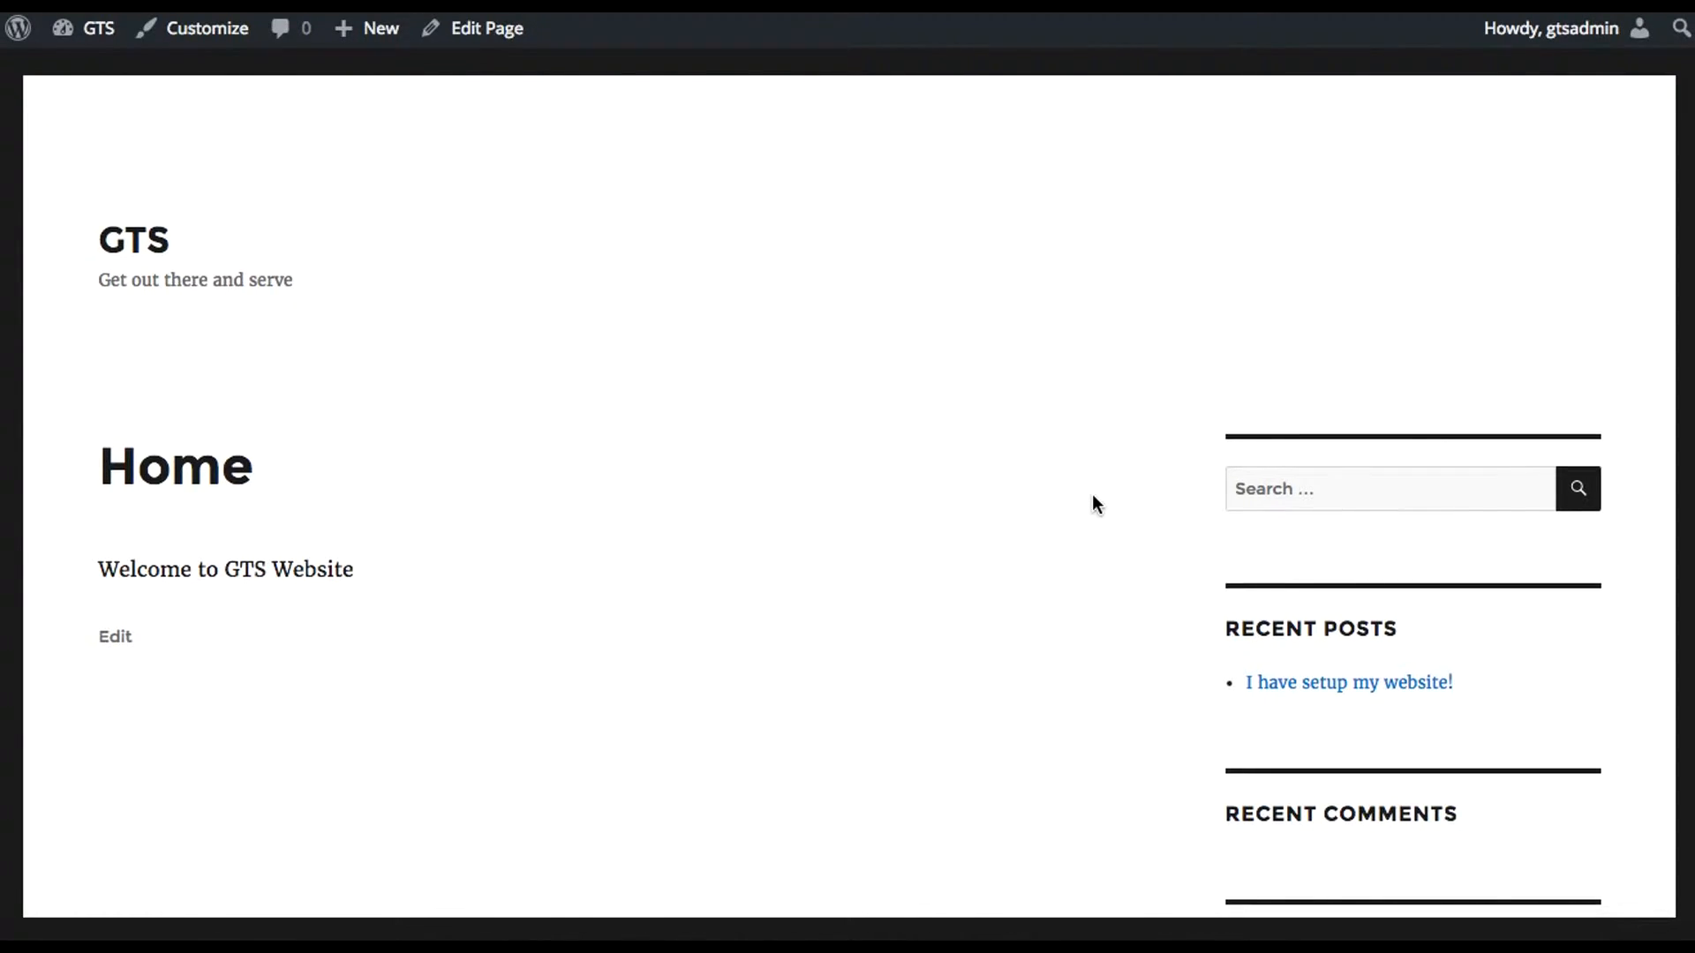
pyautogui.scroll(-5, 1094, 499)
pyautogui.scroll(5, 1093, 505)
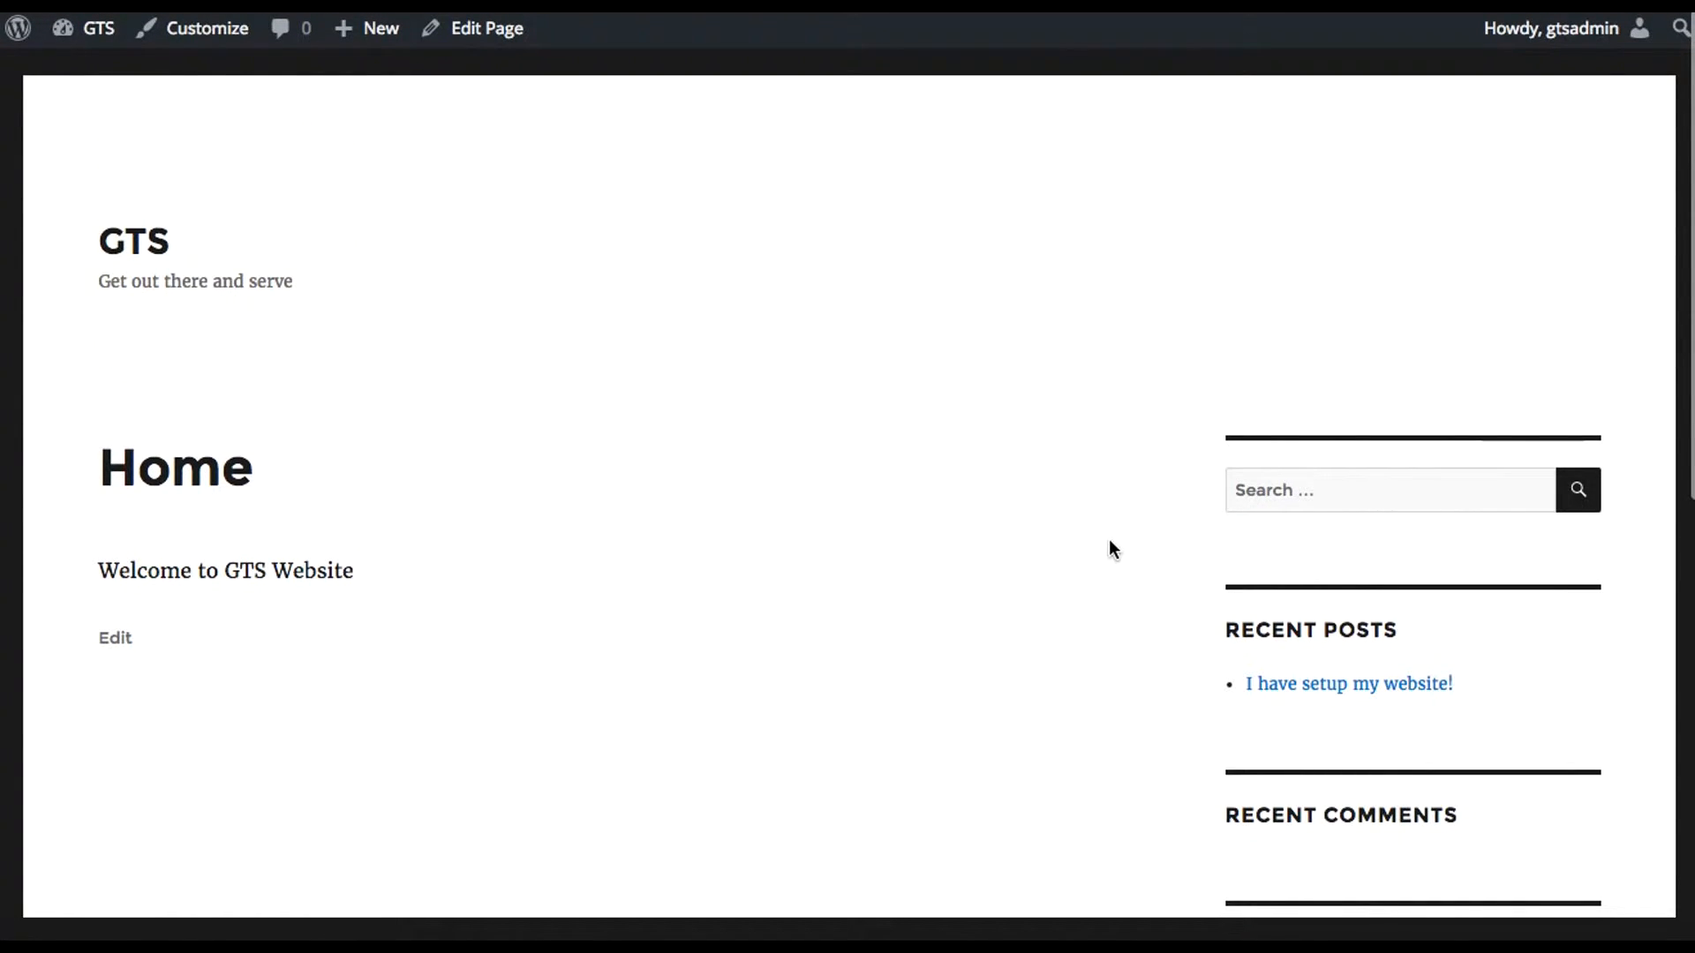
pyautogui.scroll(-5, 1108, 540)
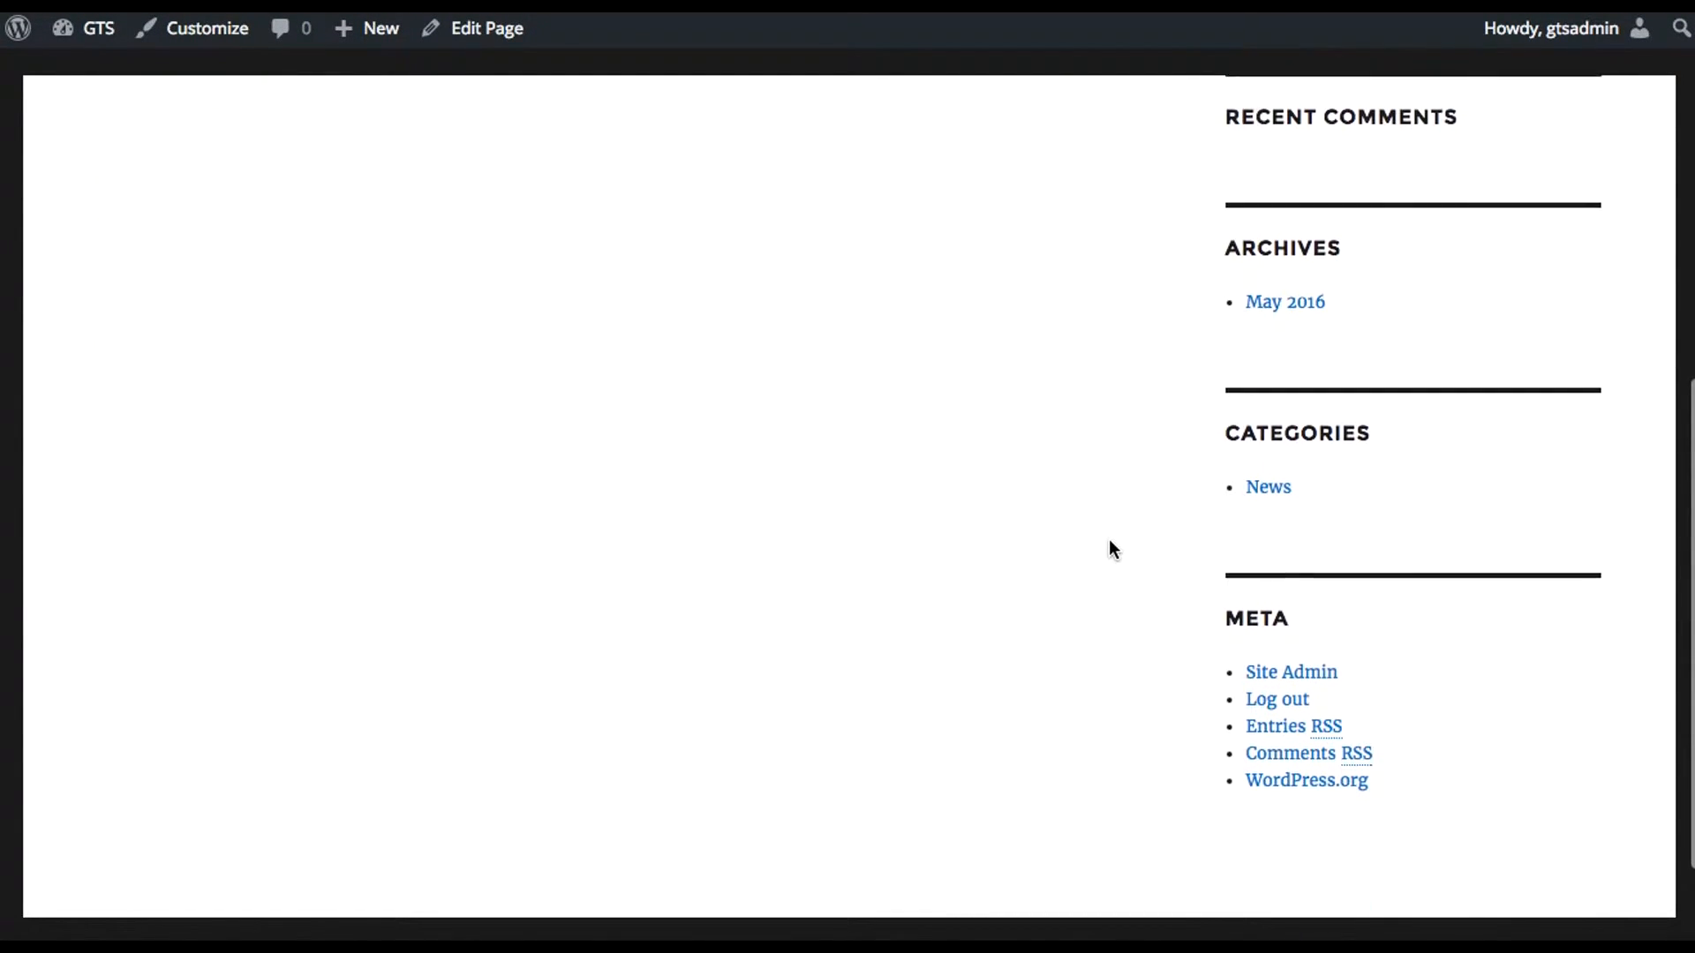
pyautogui.scroll(3, 1490, 481)
pyautogui.scroll(5, 1490, 482)
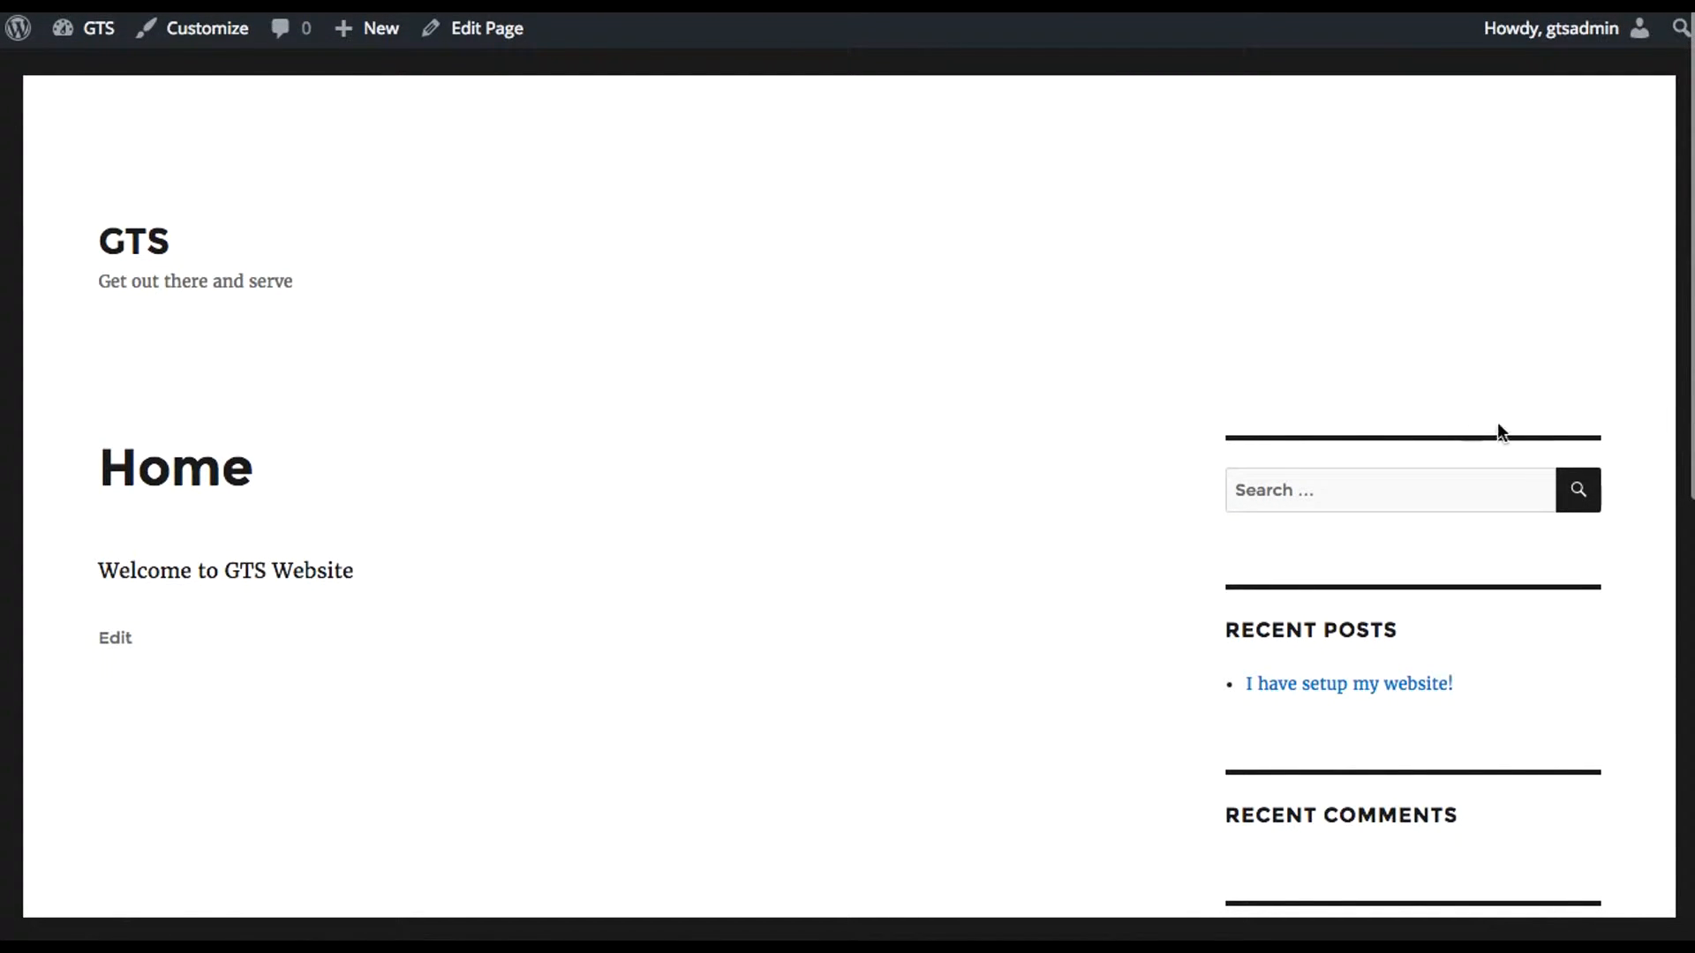
pyautogui.scroll(-2, 1545, 665)
pyautogui.scroll(2, 1545, 664)
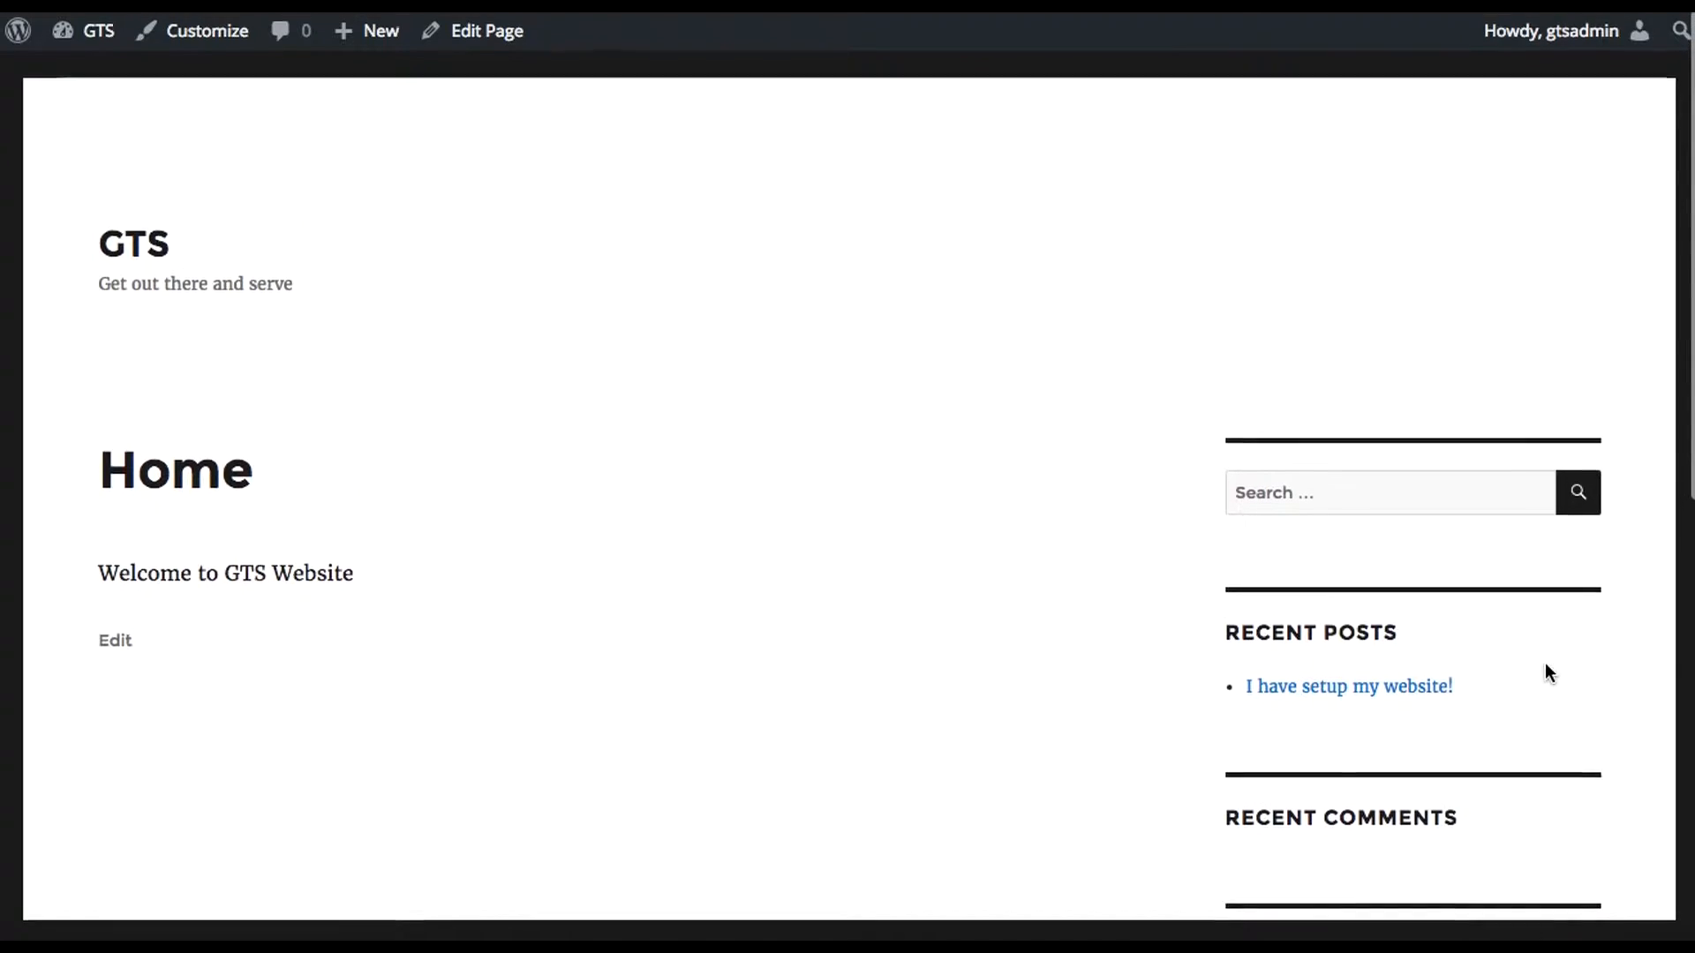
# Install the Simone theme from the featured themes and activate it
pyautogui.moveTo(107, 18)
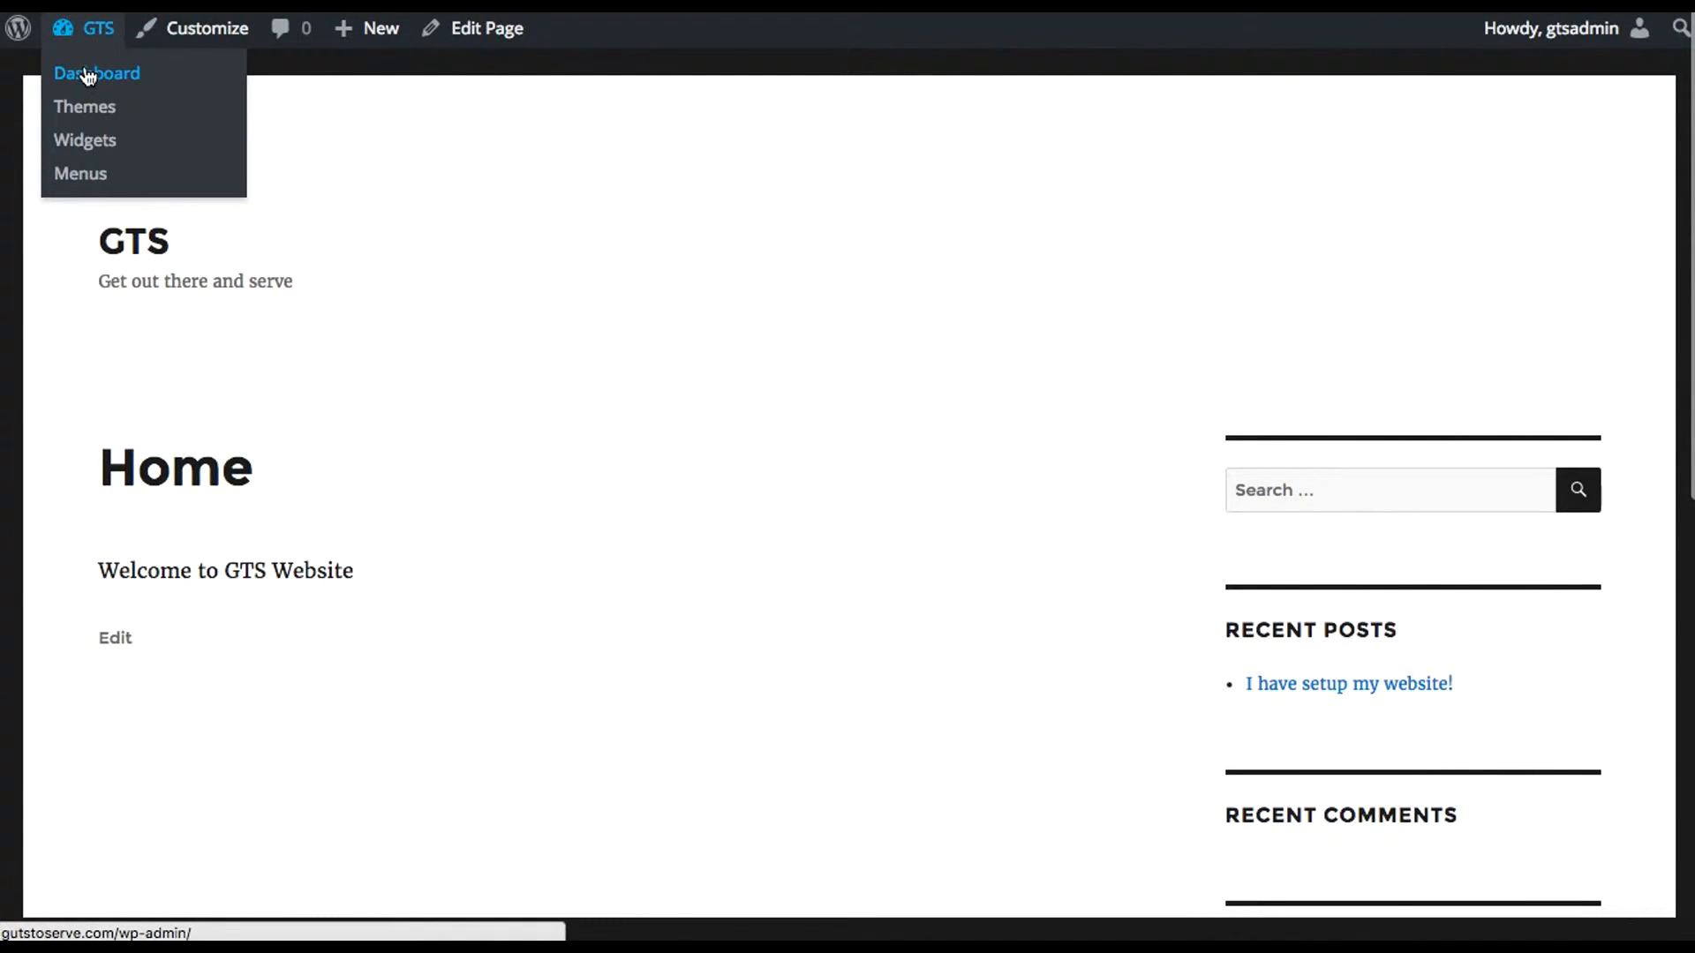
pyautogui.click(89, 116)
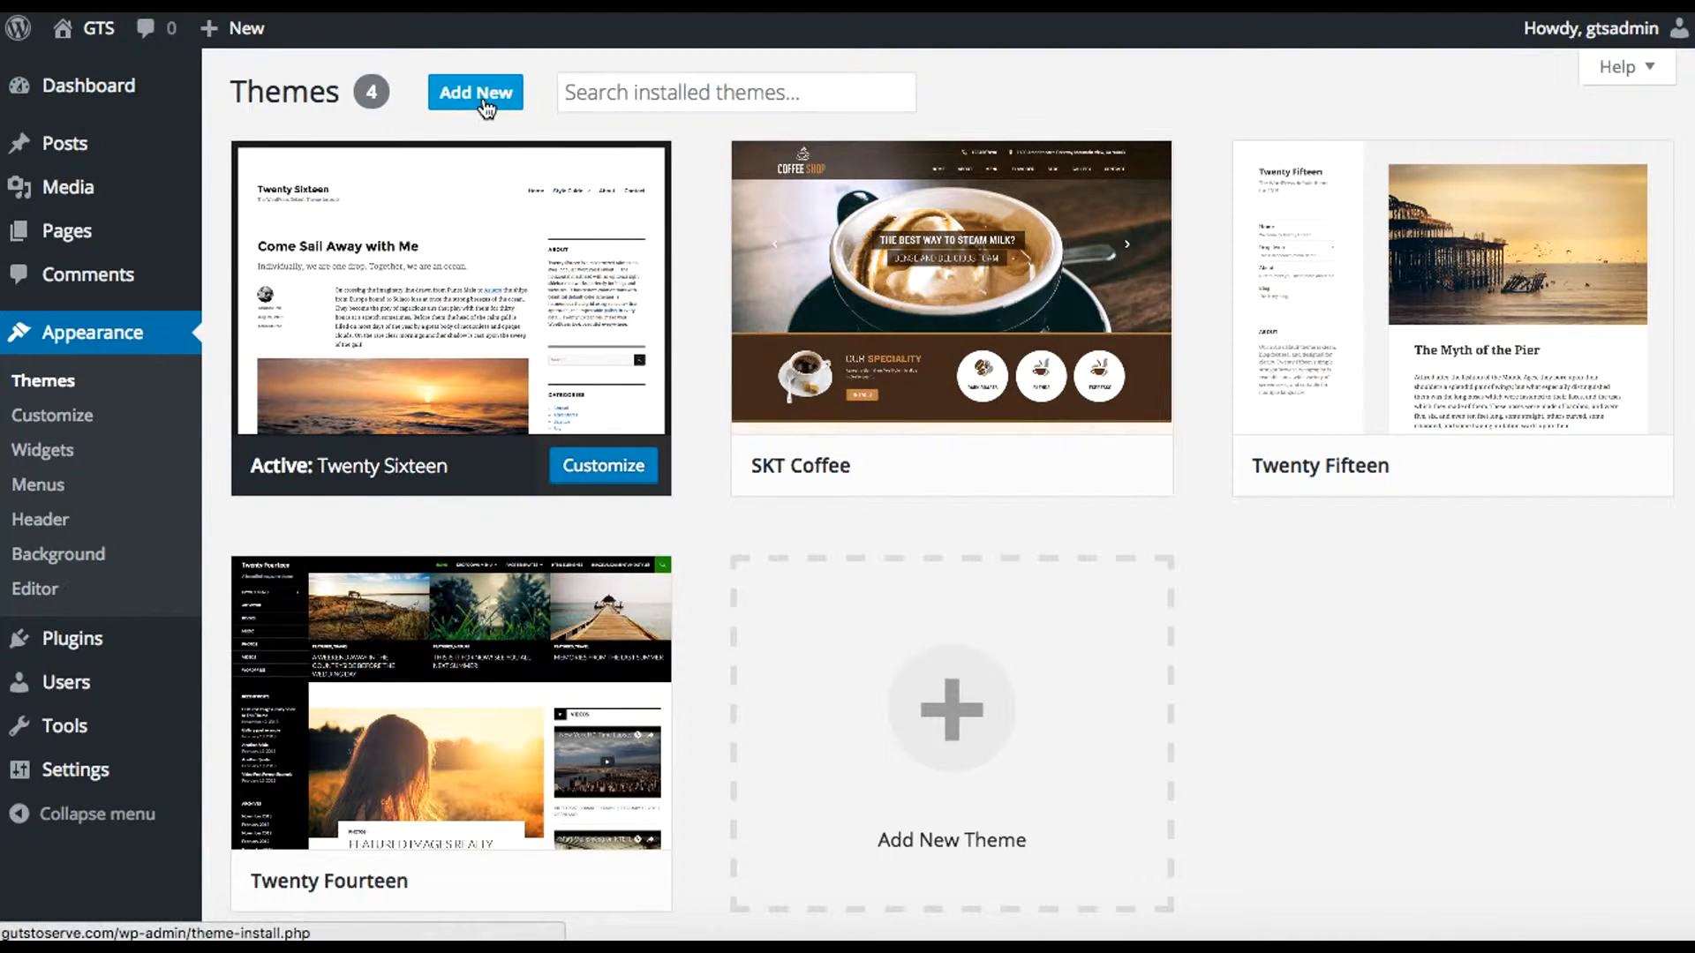
pyautogui.click(481, 103)
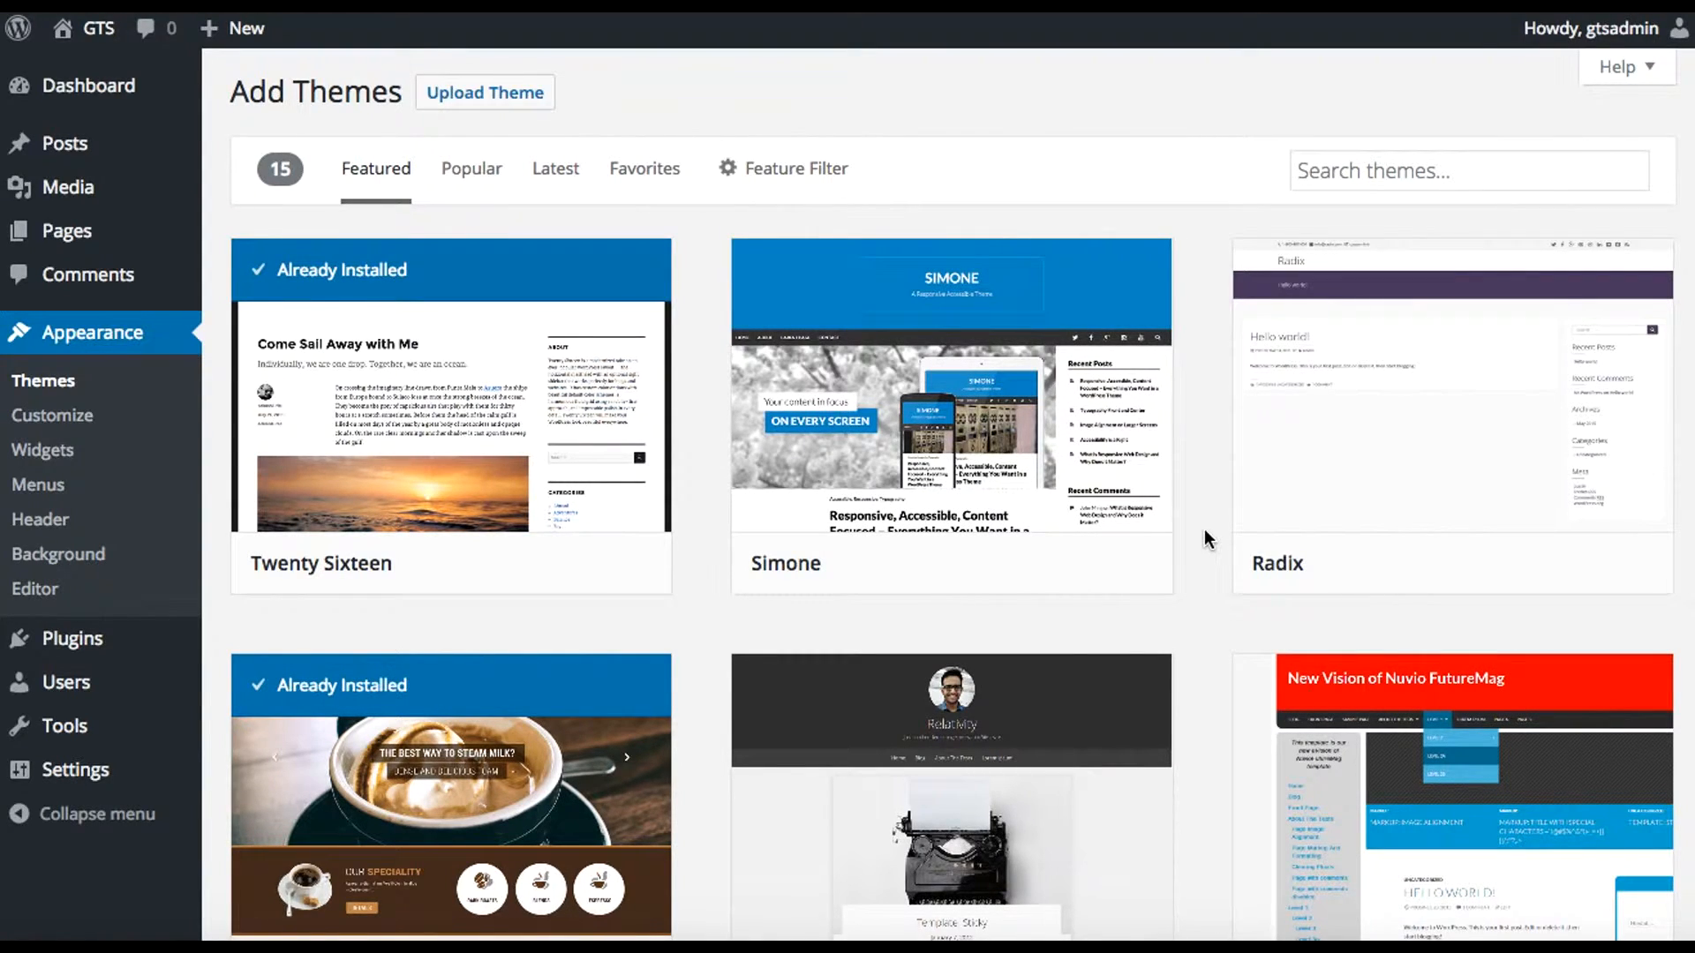
pyautogui.scroll(-1, 1191, 472)
pyautogui.moveTo(862, 367)
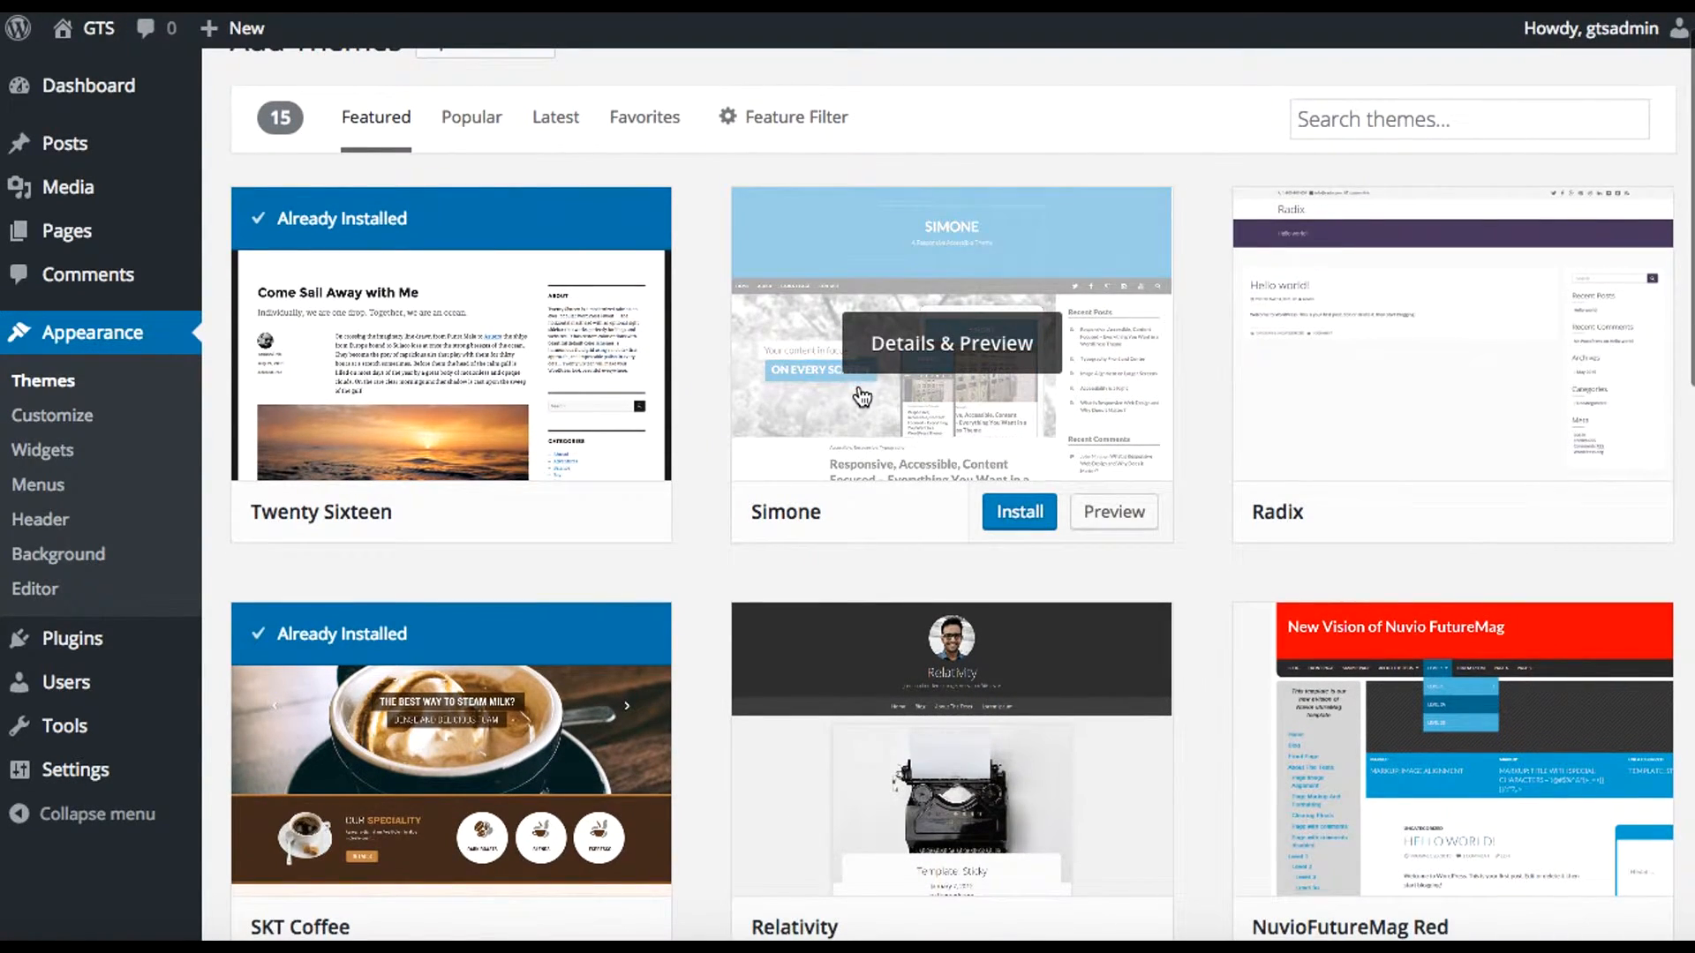
pyautogui.click(1029, 518)
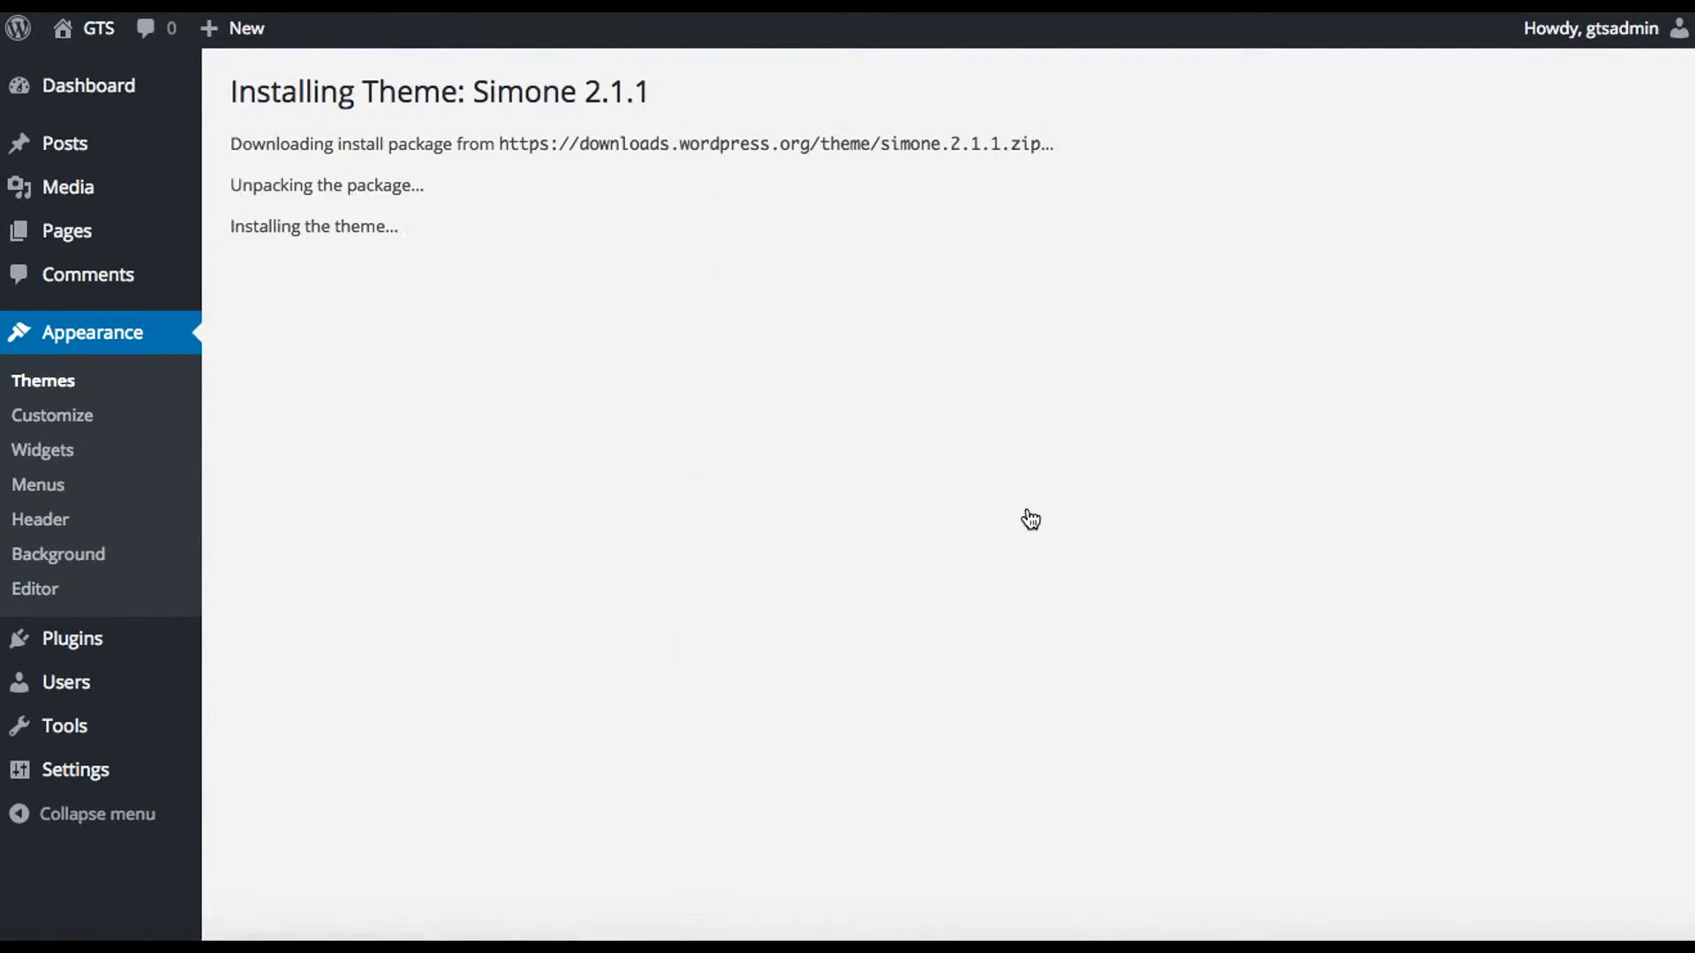
pyautogui.click(375, 310)
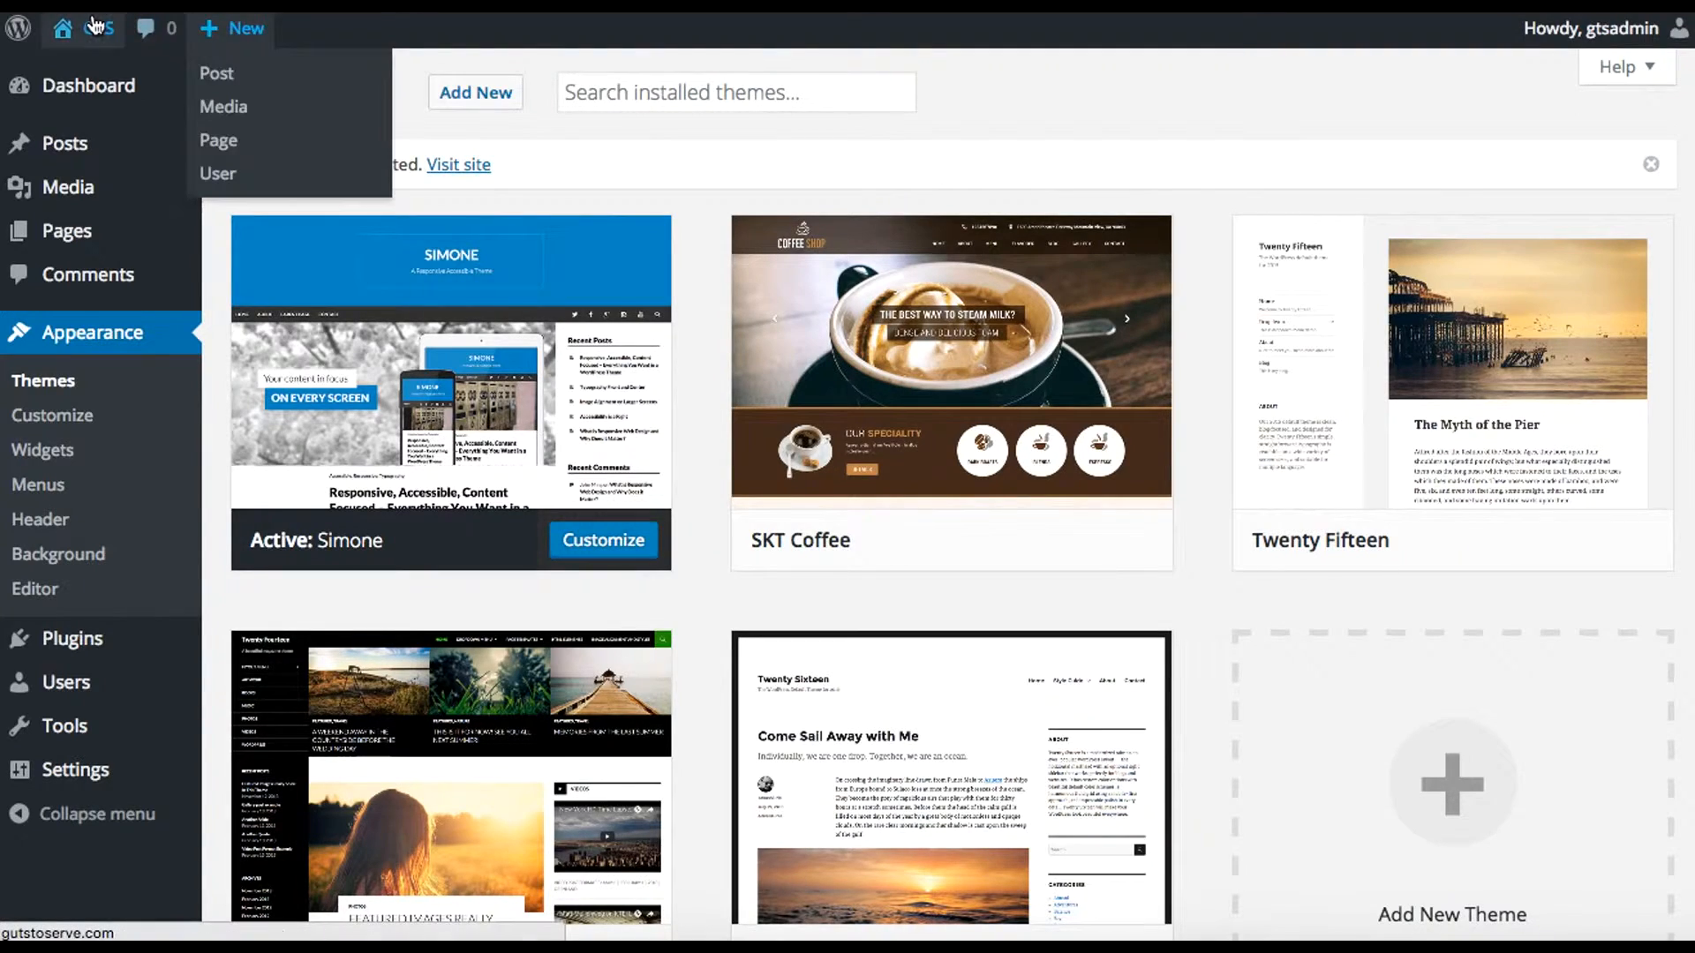
# Visit the site to examine the new theme's header, sidebar and navigation menu, including the About Us submenu
pyautogui.click(85, 73)
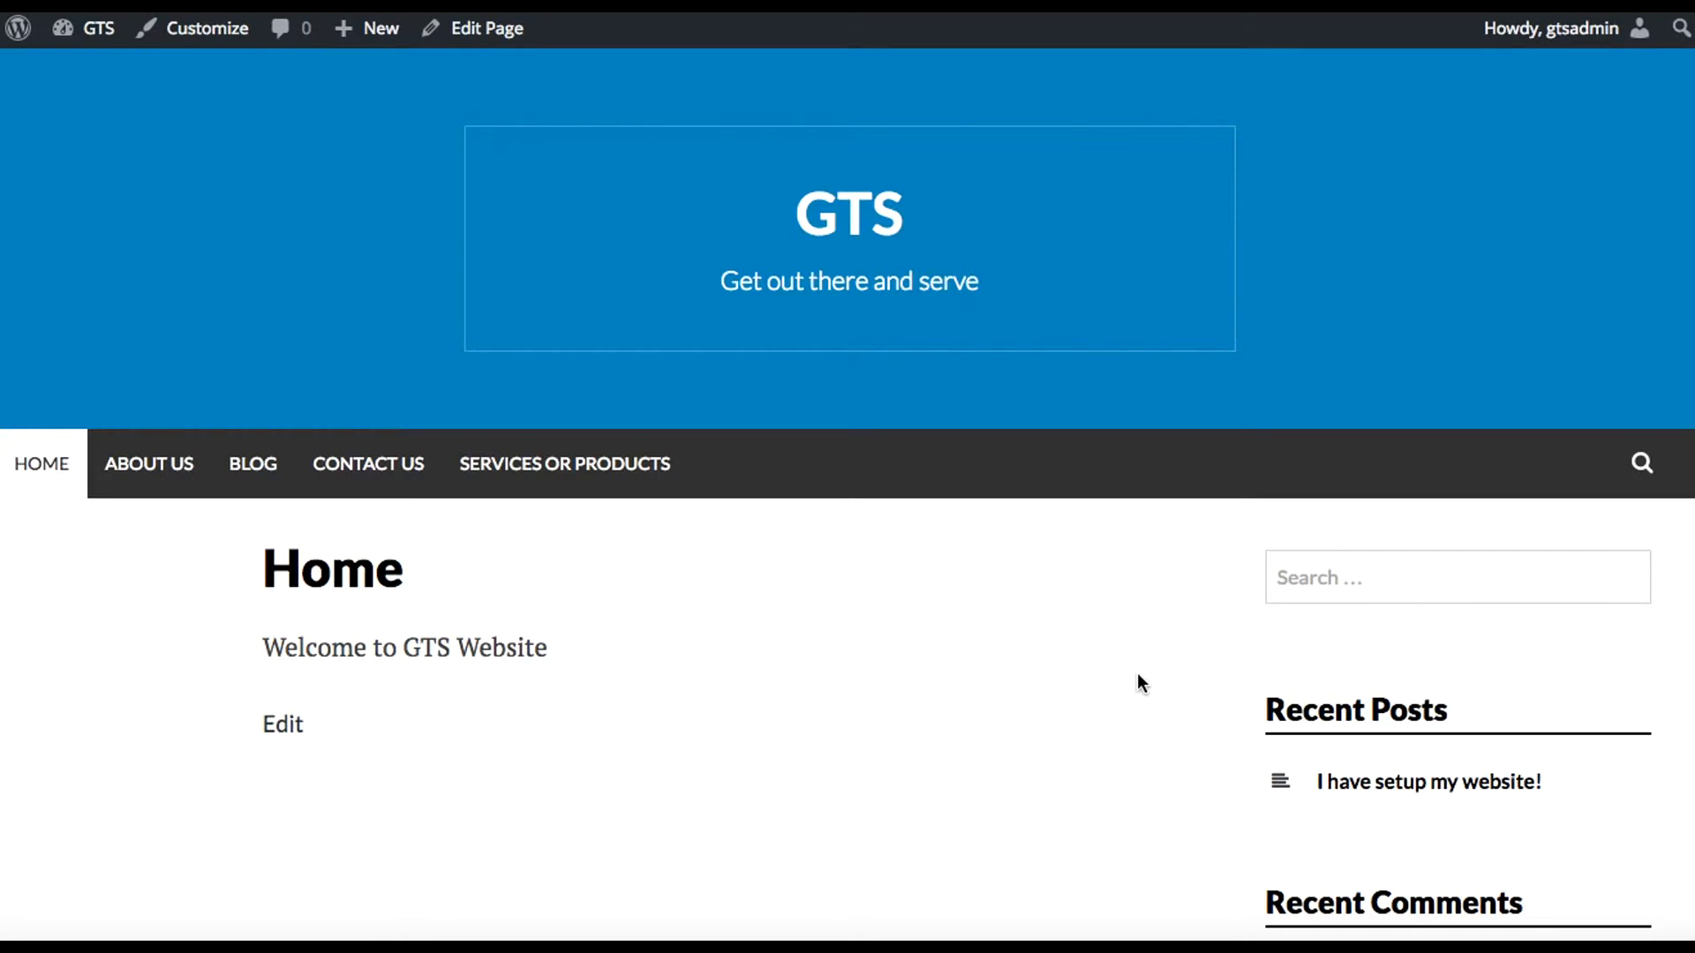
pyautogui.scroll(-3, 1138, 679)
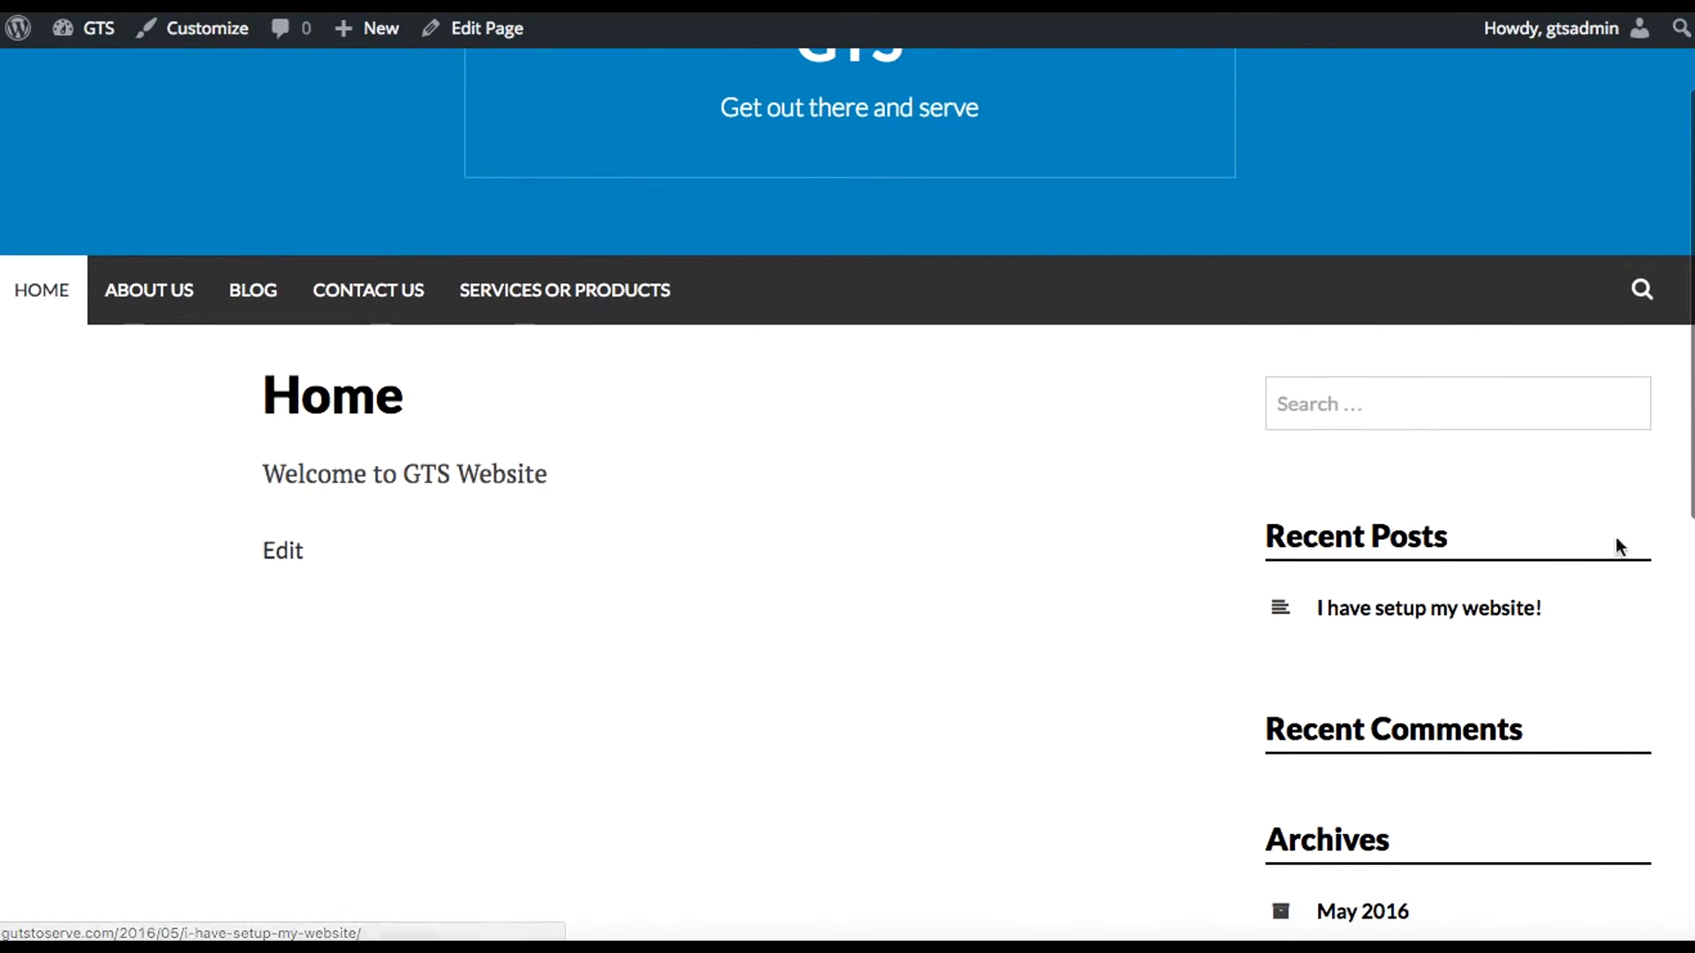
pyautogui.scroll(3, 1156, 485)
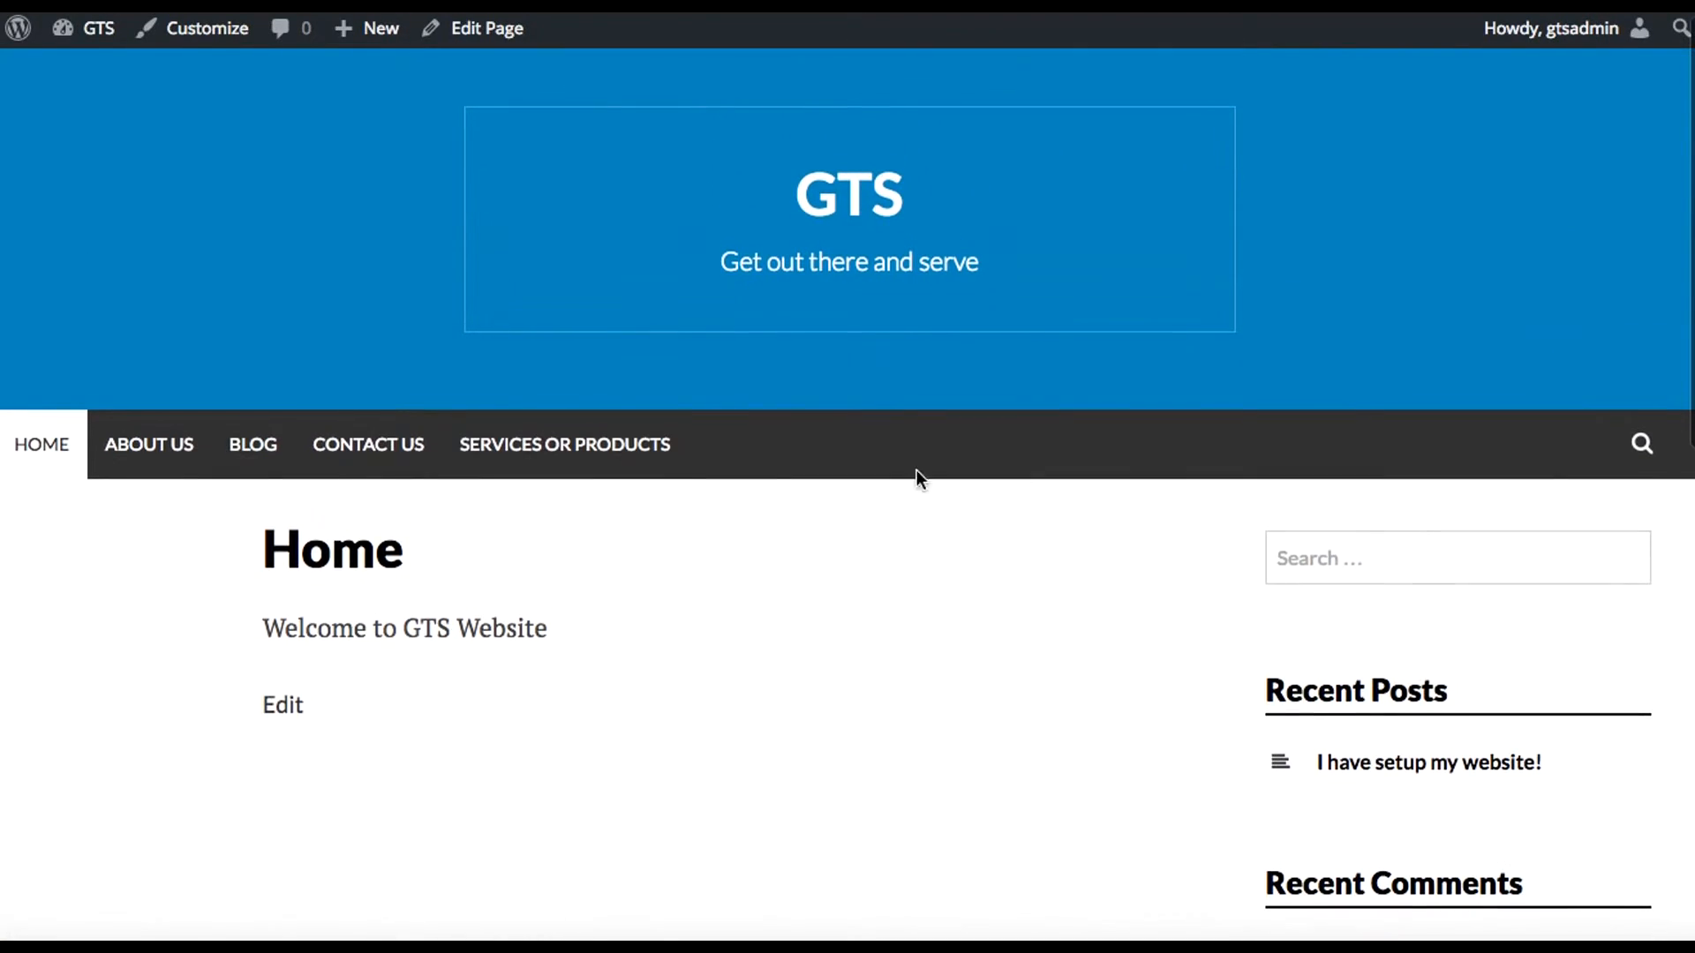
pyautogui.moveTo(141, 452)
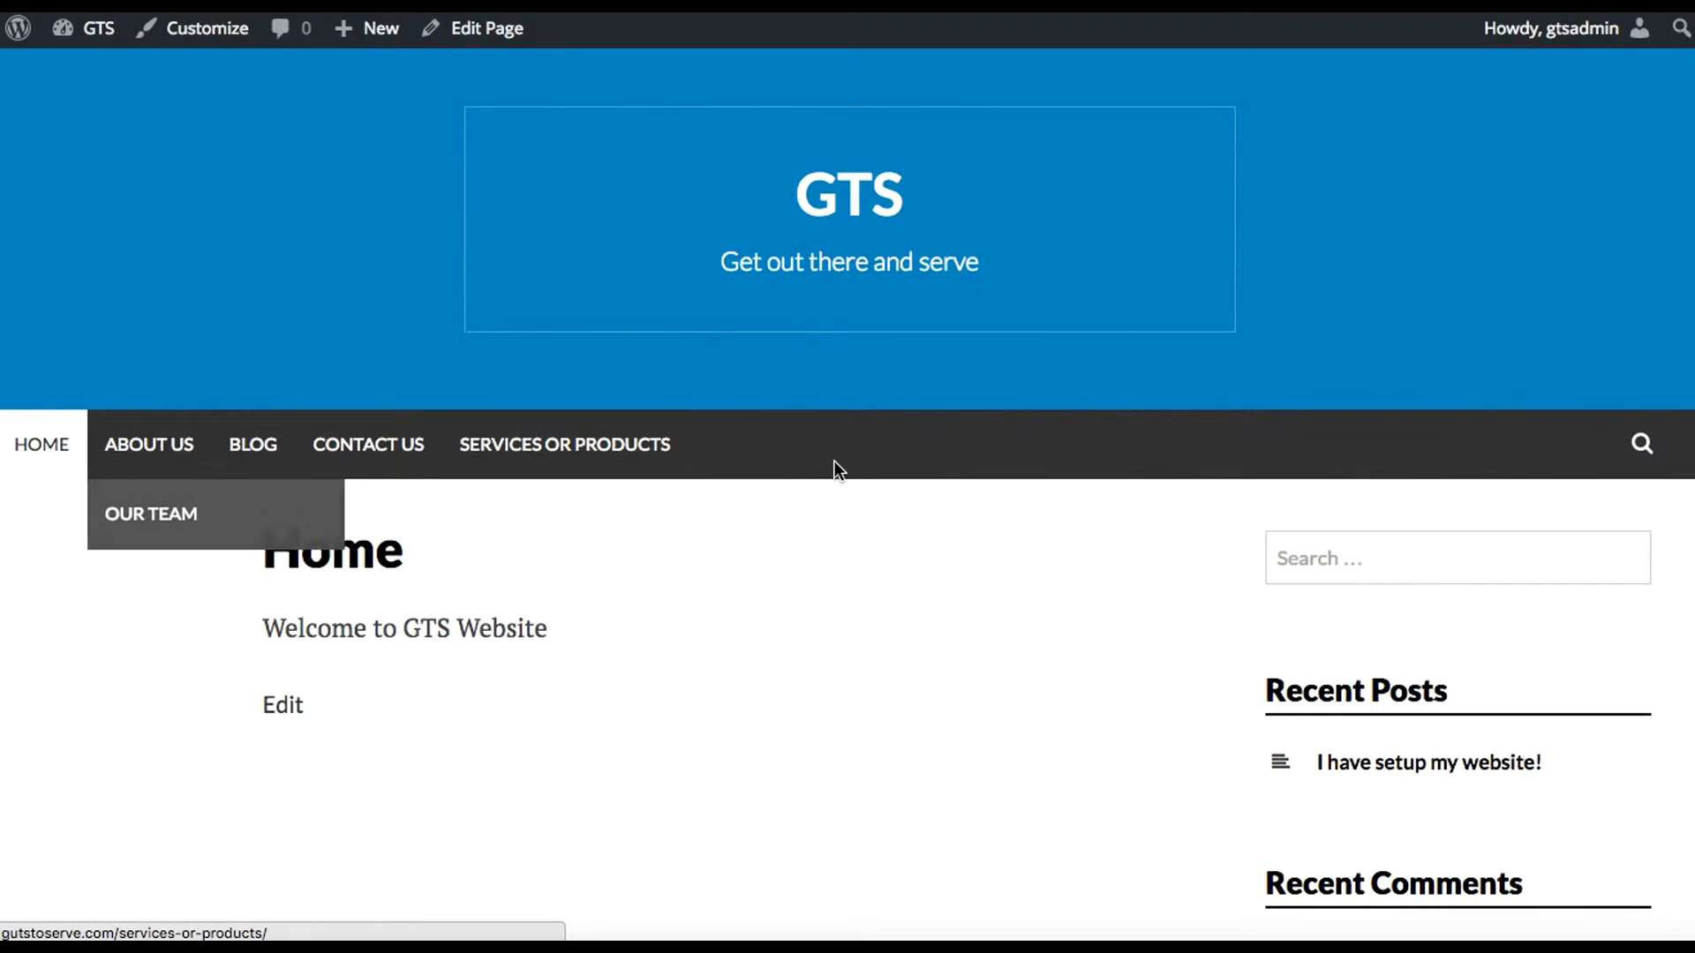
# Set the Home page's template to "Page with no sidebar", update the page and view it
pyautogui.click(288, 706)
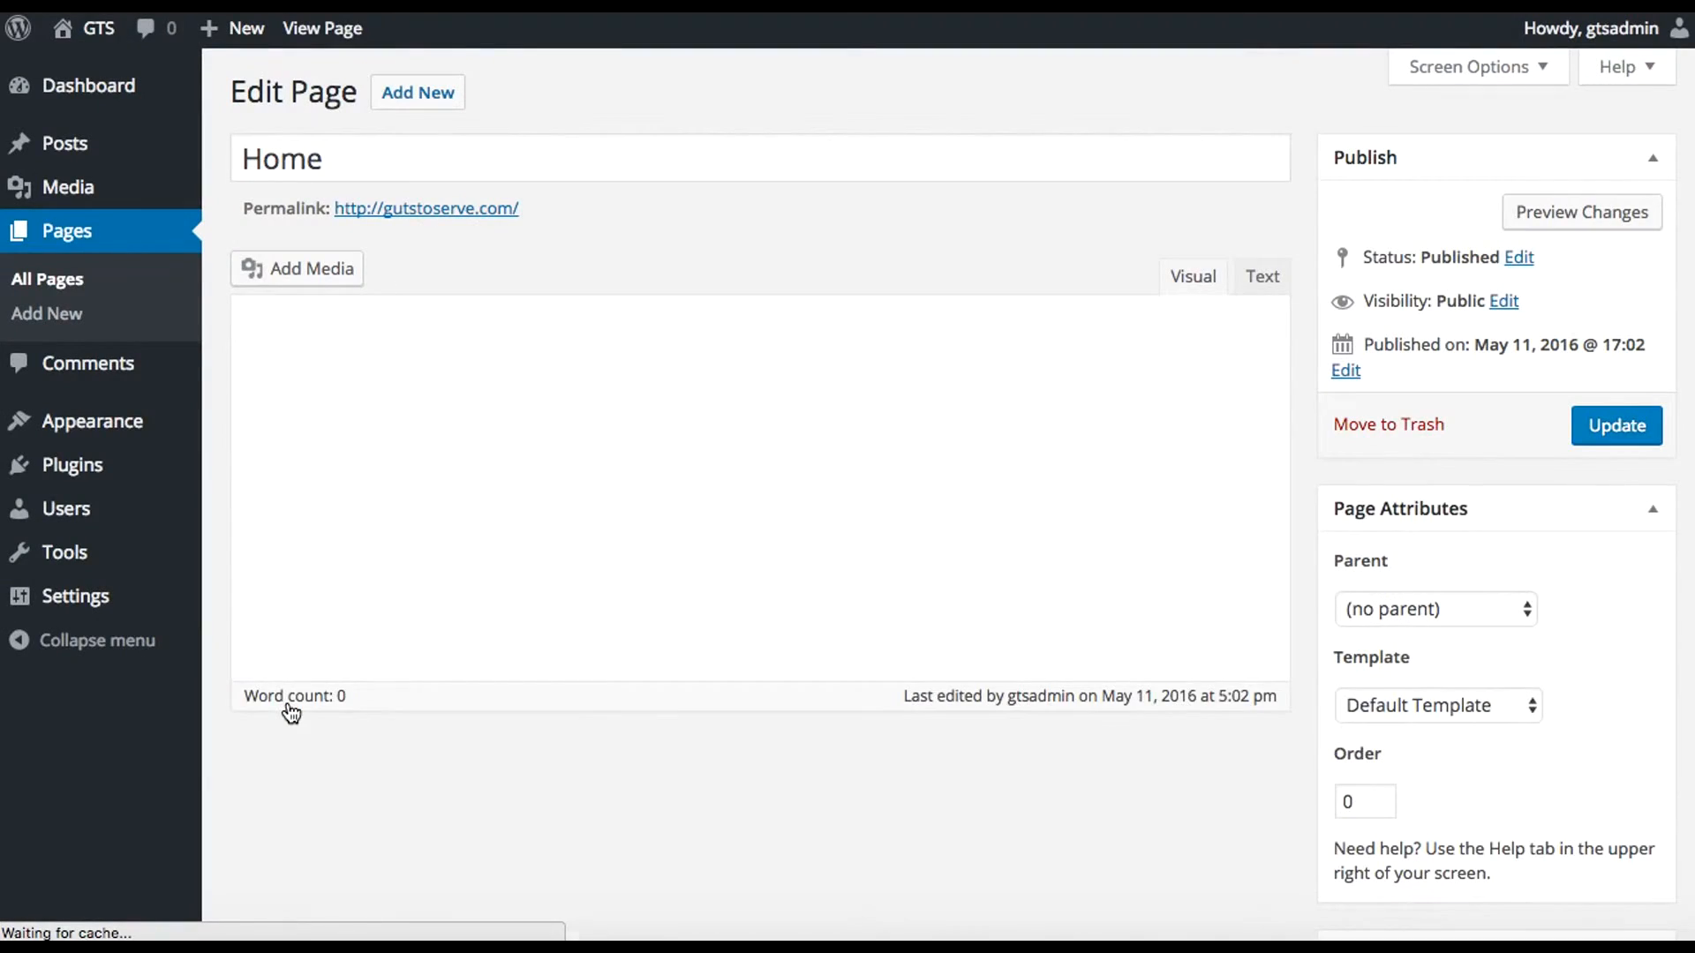
pyautogui.click(1528, 707)
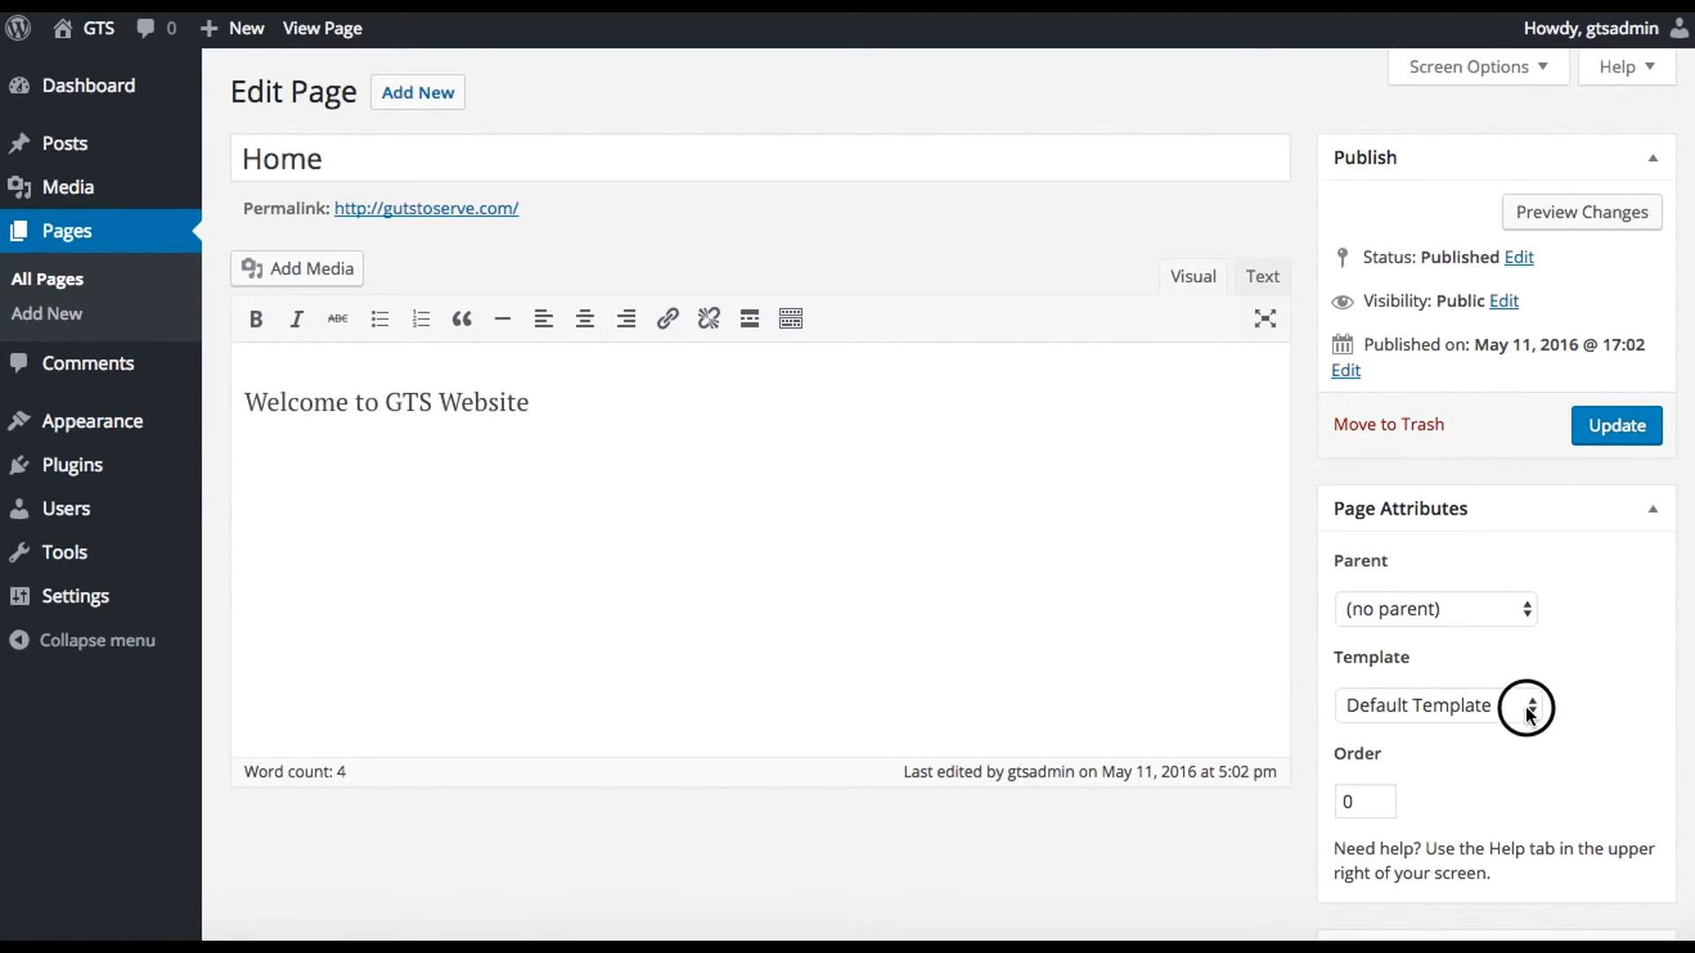
pyautogui.click(1518, 731)
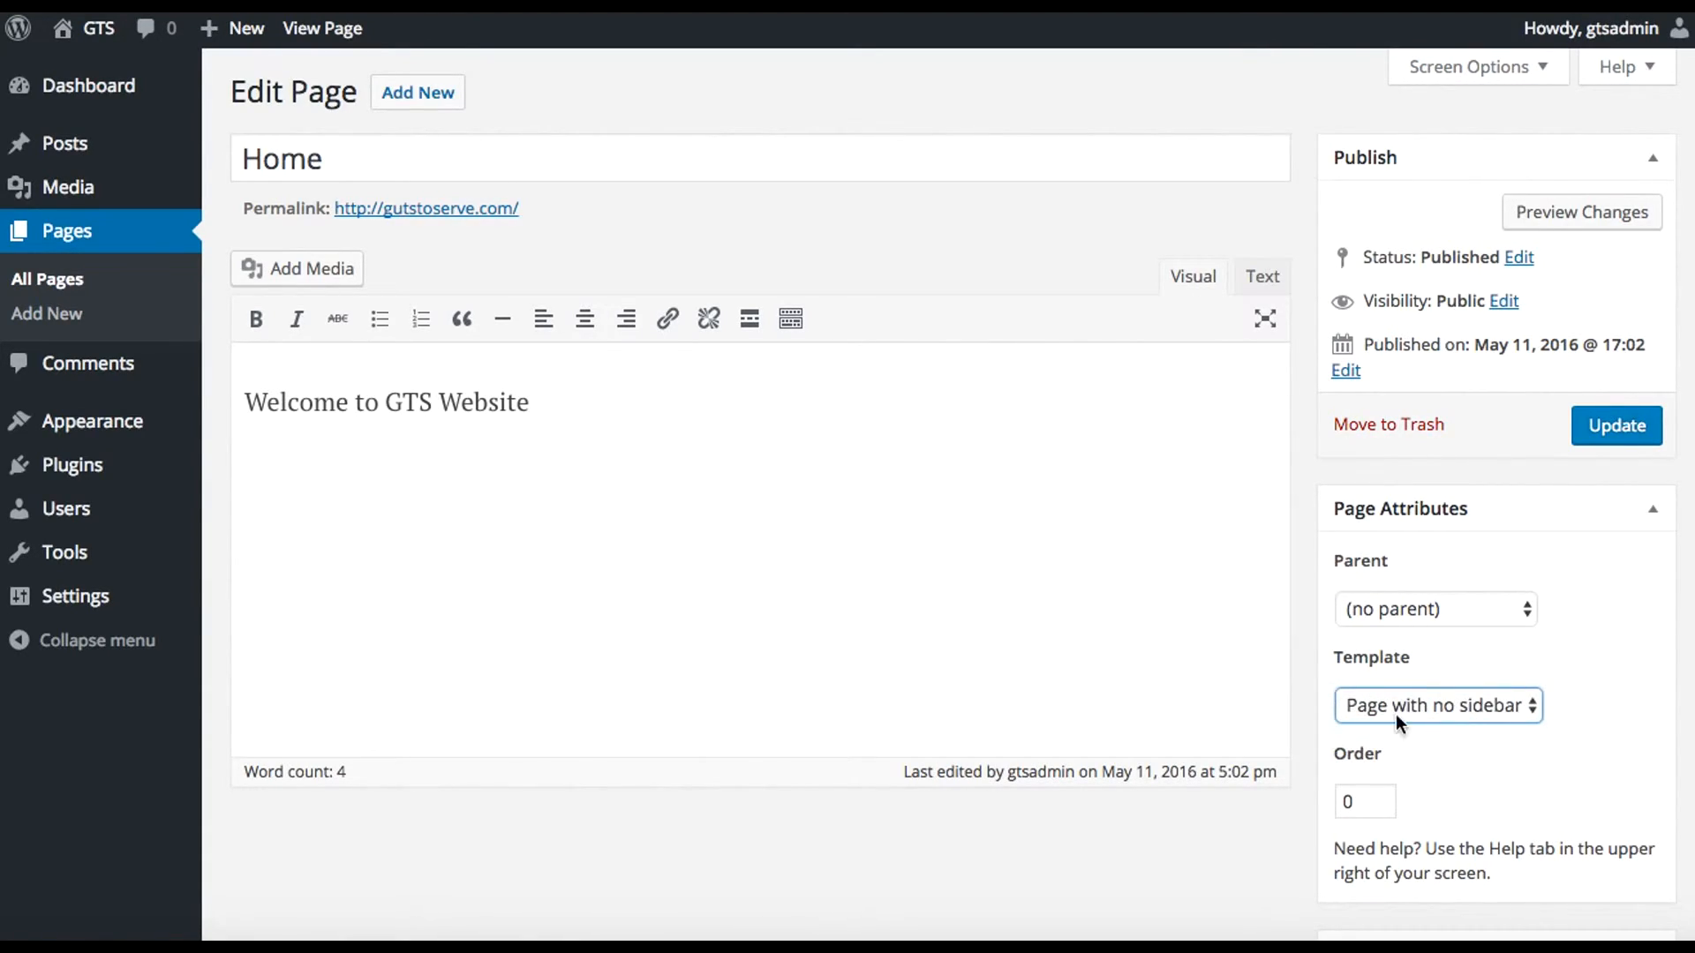
pyautogui.click(1614, 436)
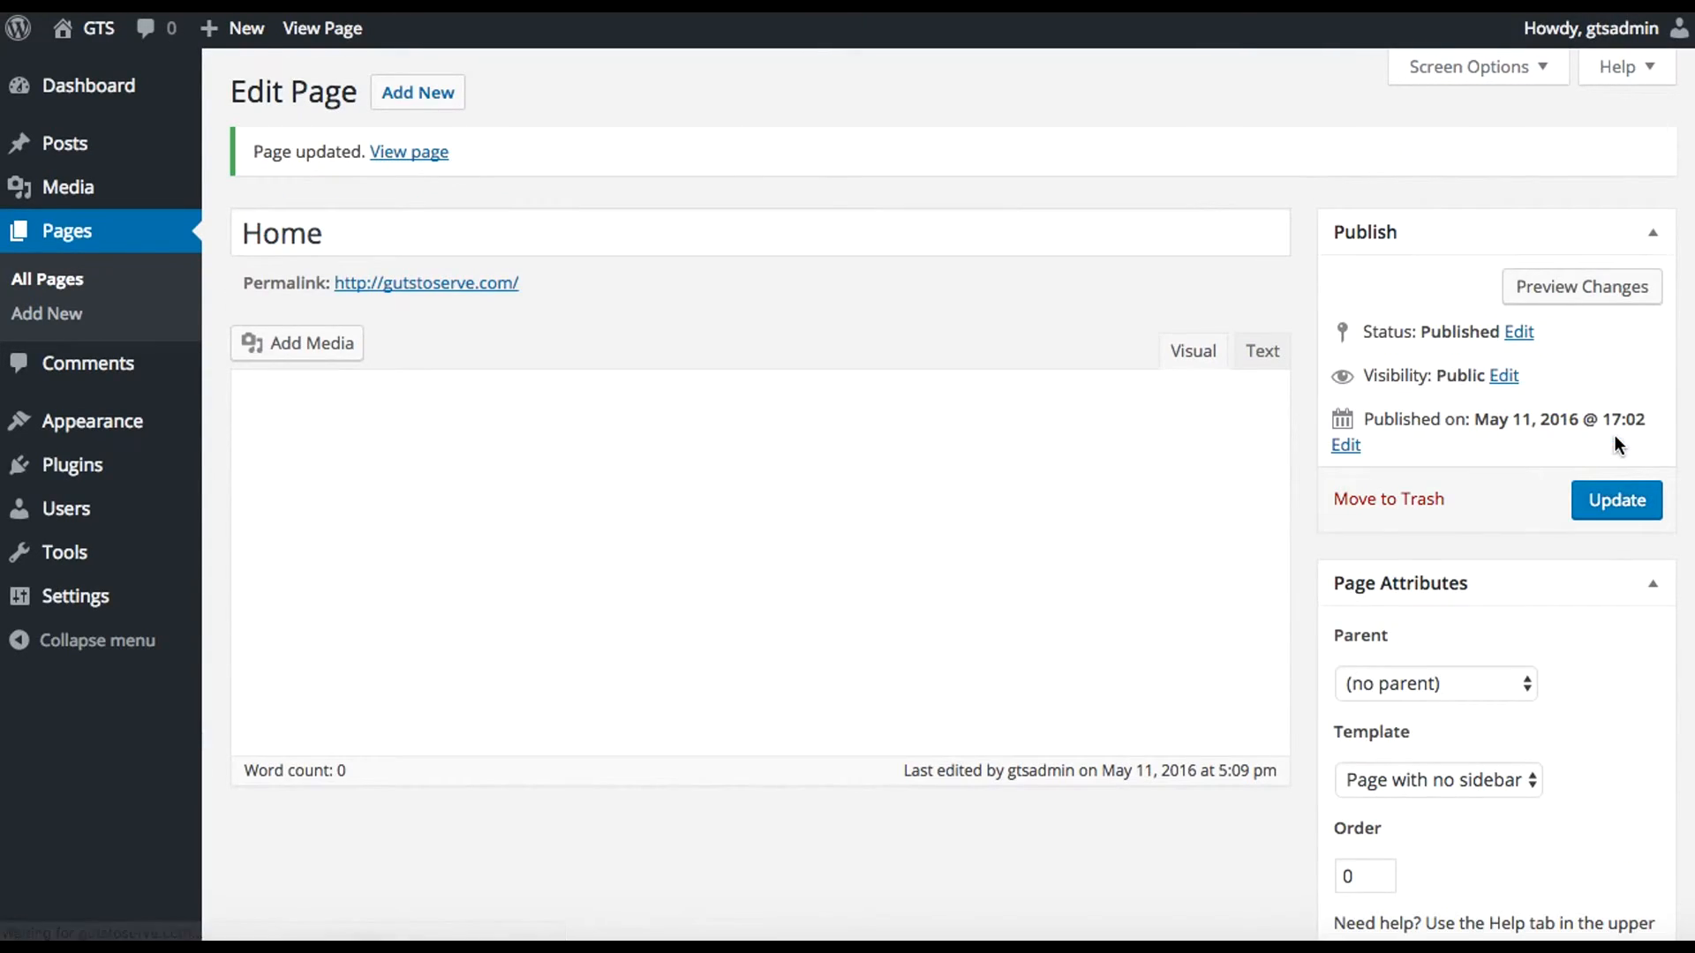
pyautogui.click(399, 154)
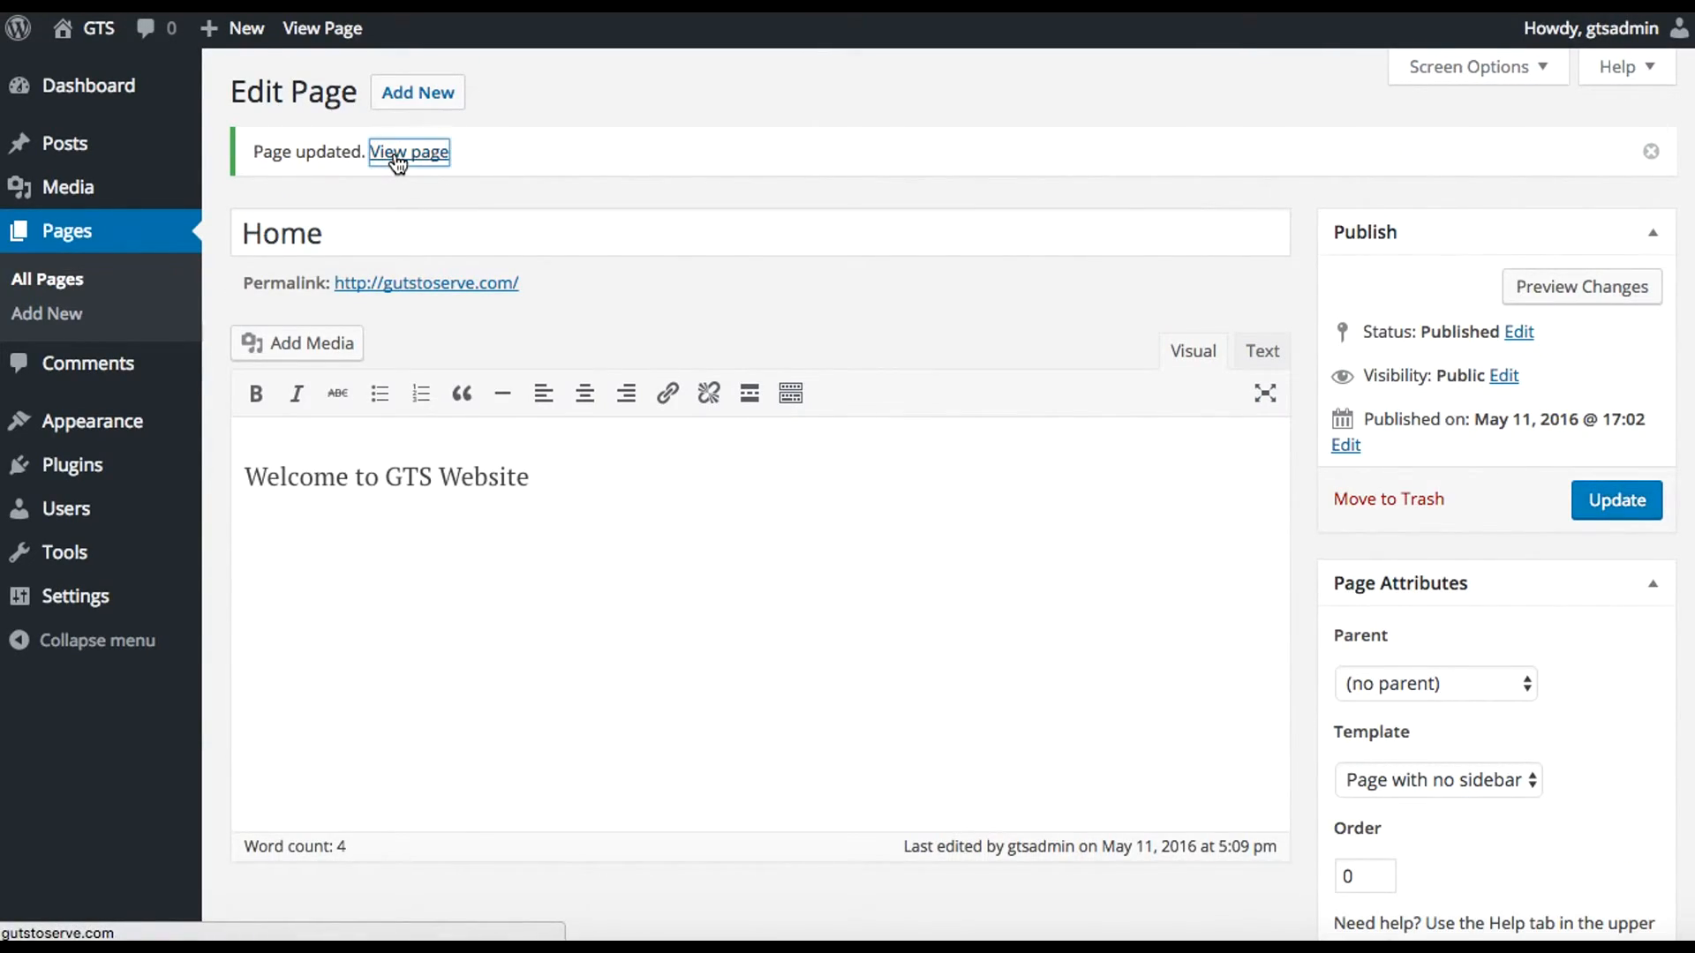